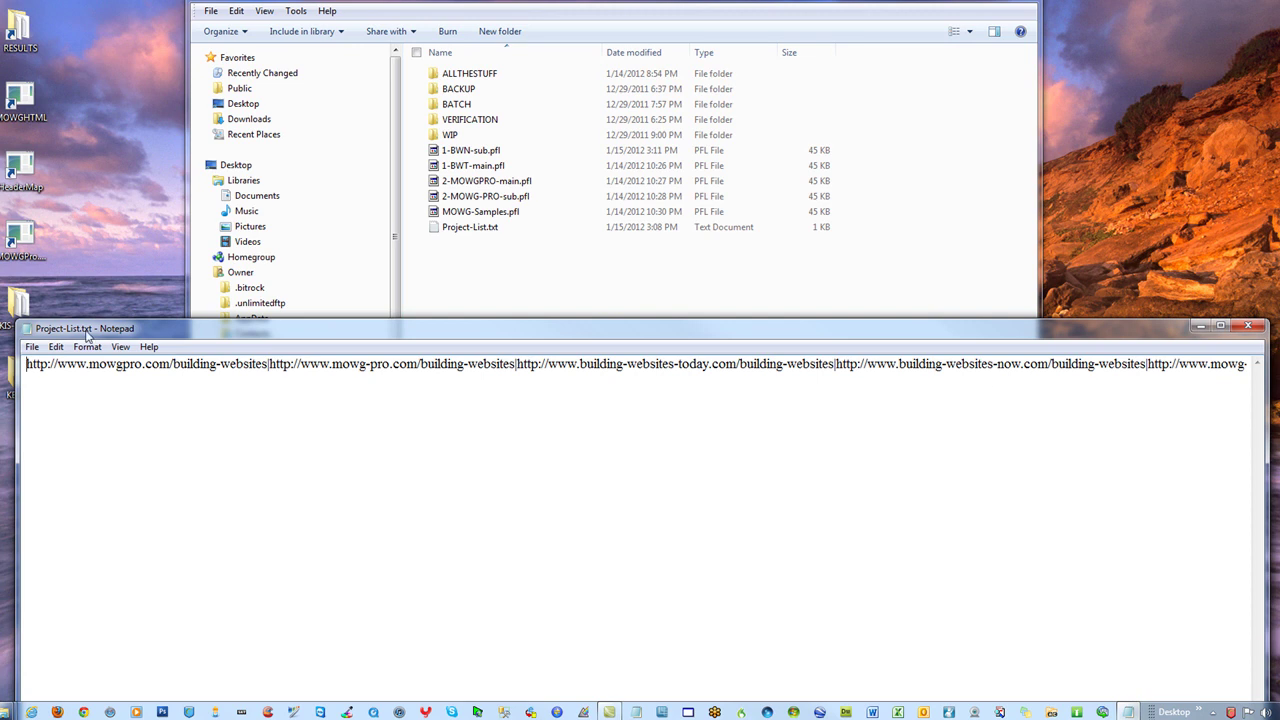
- Turn on word wrap in Project-List.txt and copy the whole list of building-websites URLs
click(98, 364)
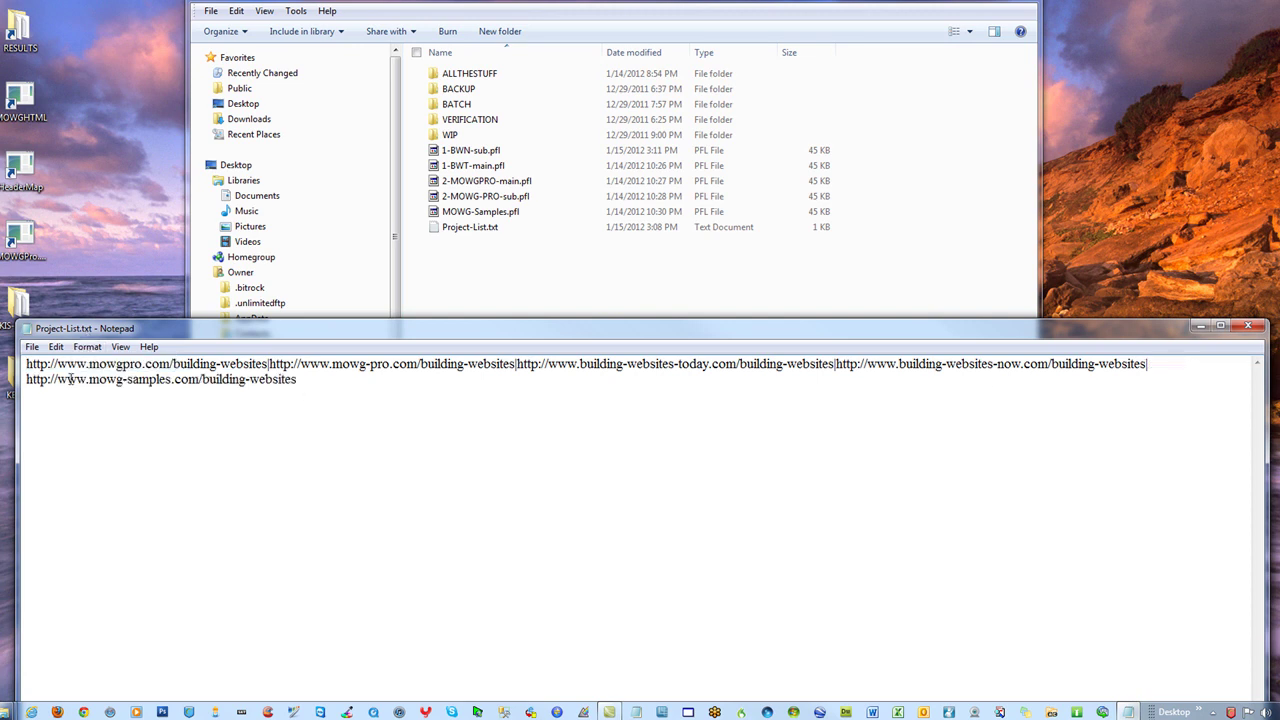
key(ctrl+a)
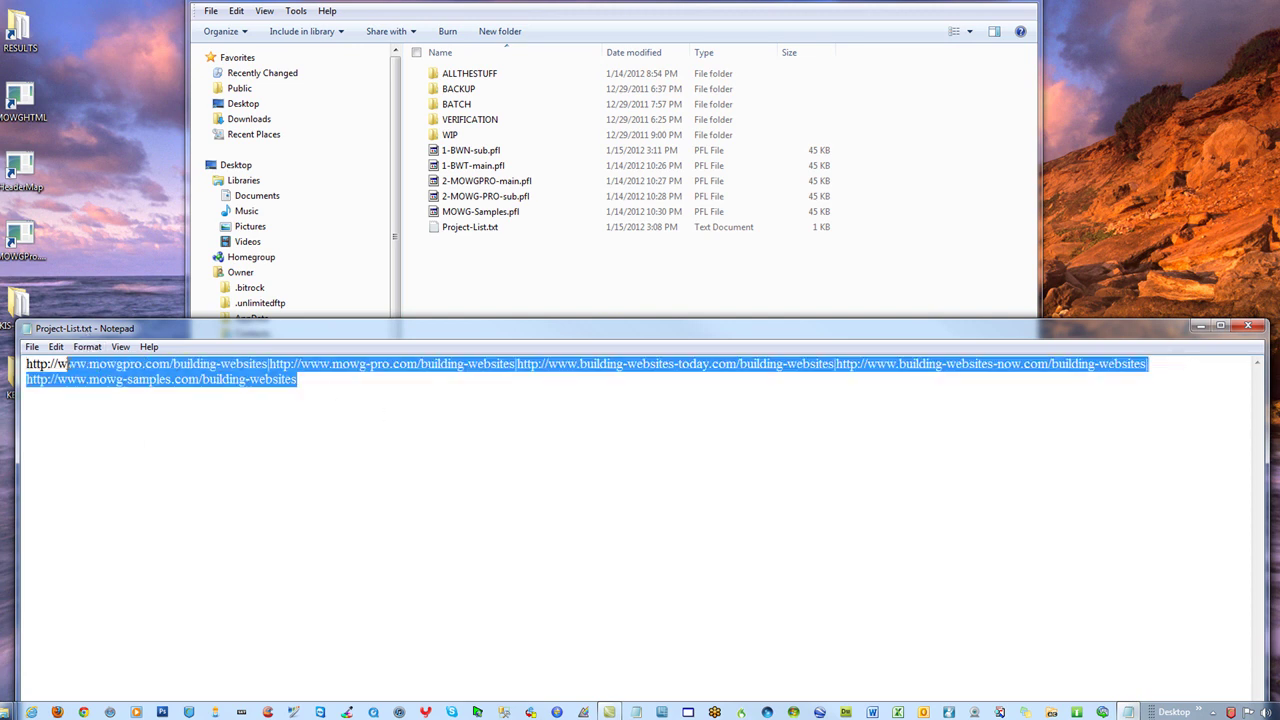
right_click(173, 373)
click(206, 415)
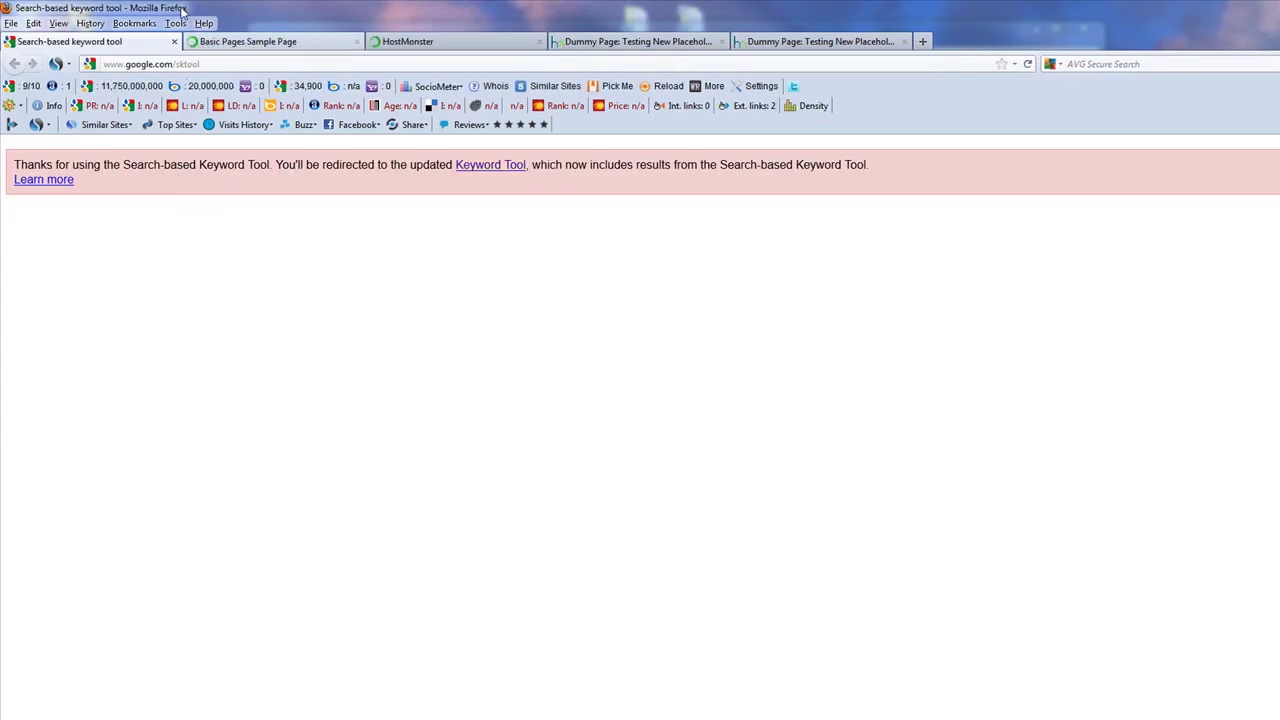
- In Firefox's options, replace the home page entry with the copied list of building-websites URLs
click(175, 23)
click(201, 215)
click(191, 349)
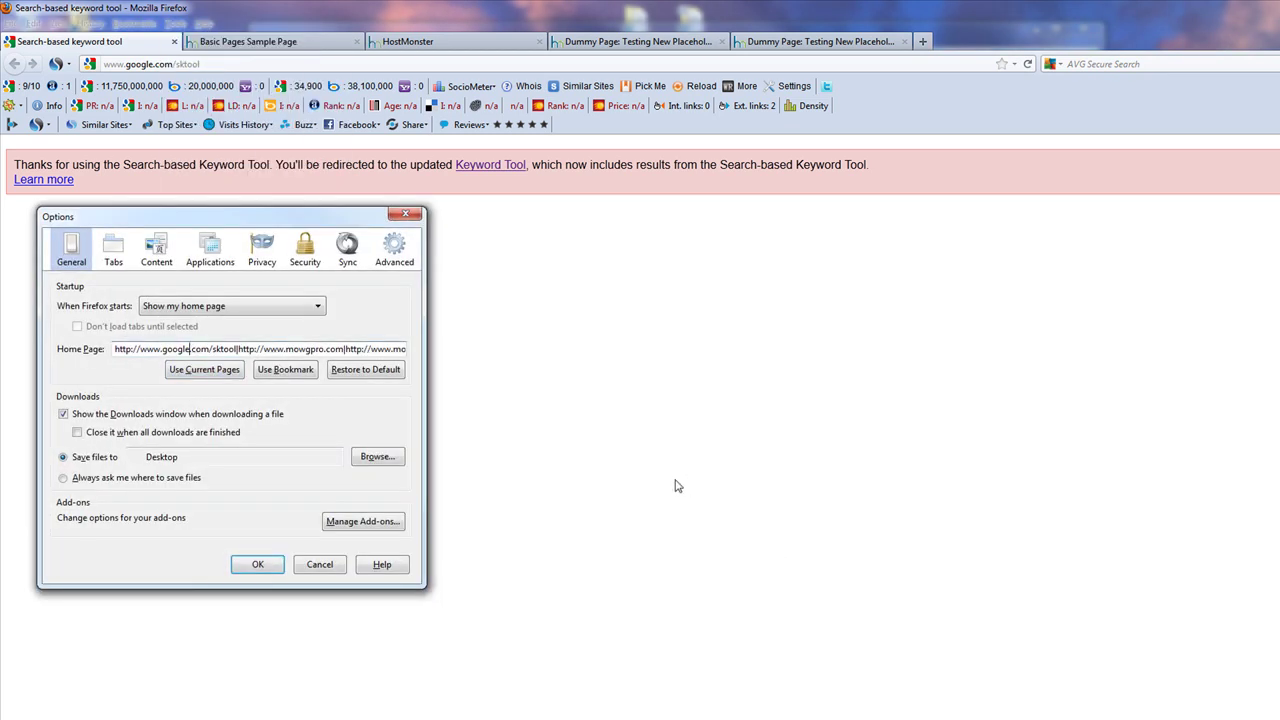
key(ctrl+a)
key(Delete)
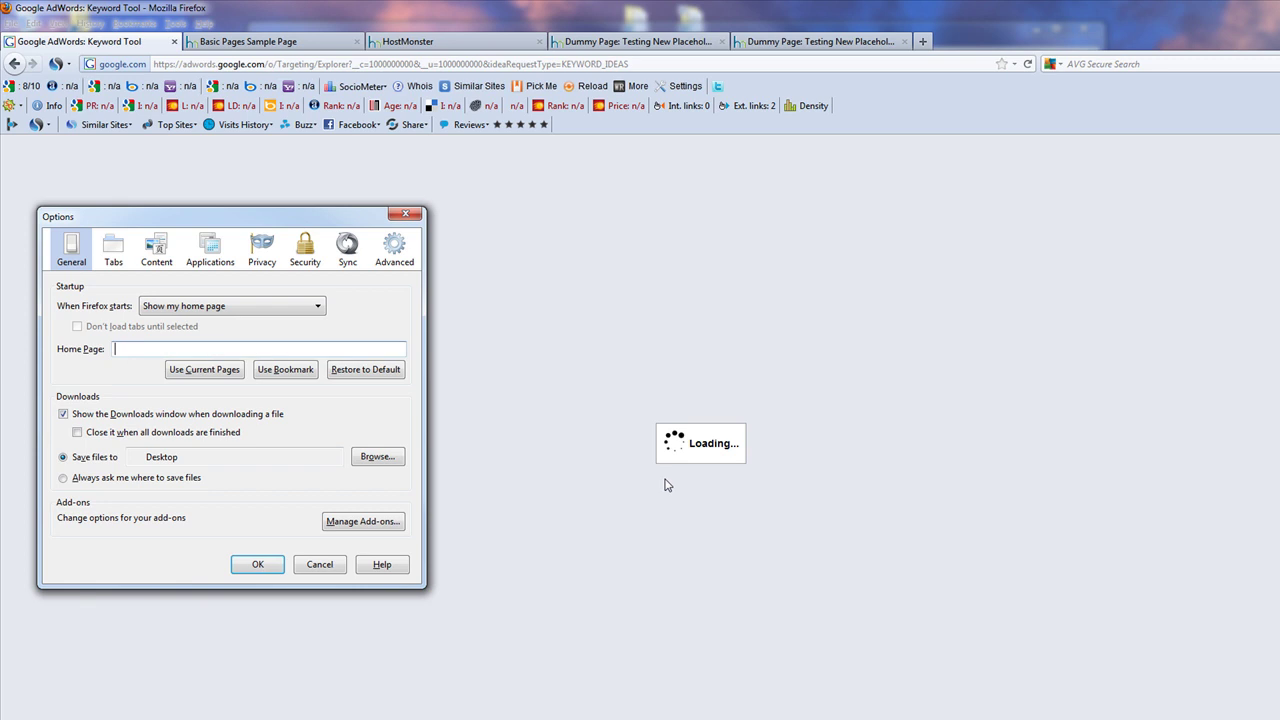
key(ctrl+v)
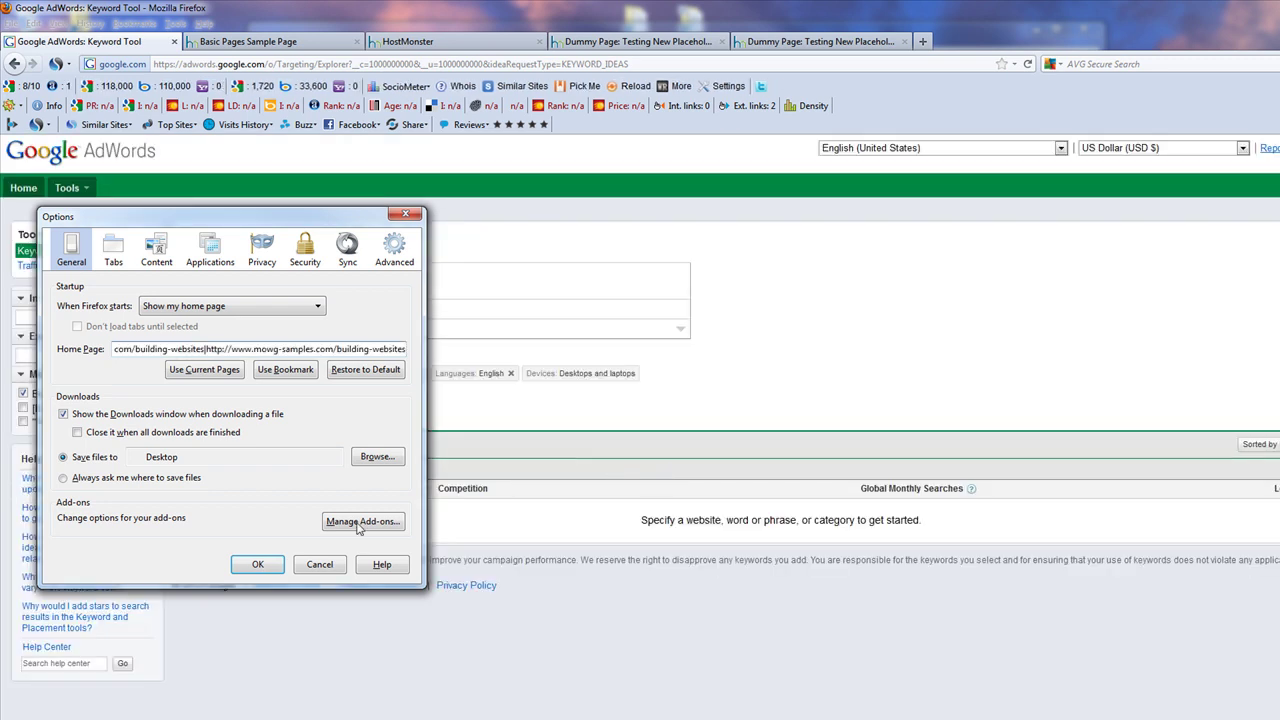
click(257, 564)
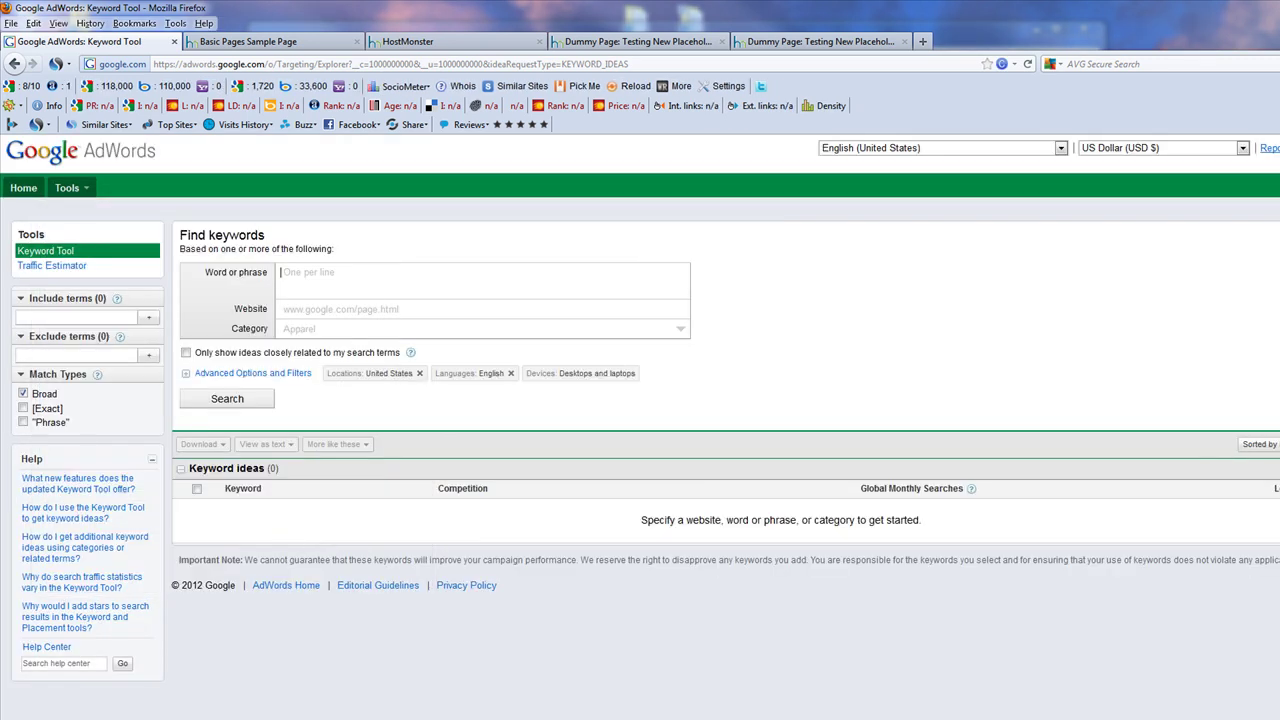
- Restart Firefox and check the building-websites page of each of the five domains in its own tab
key(alt+F4)
click(670, 417)
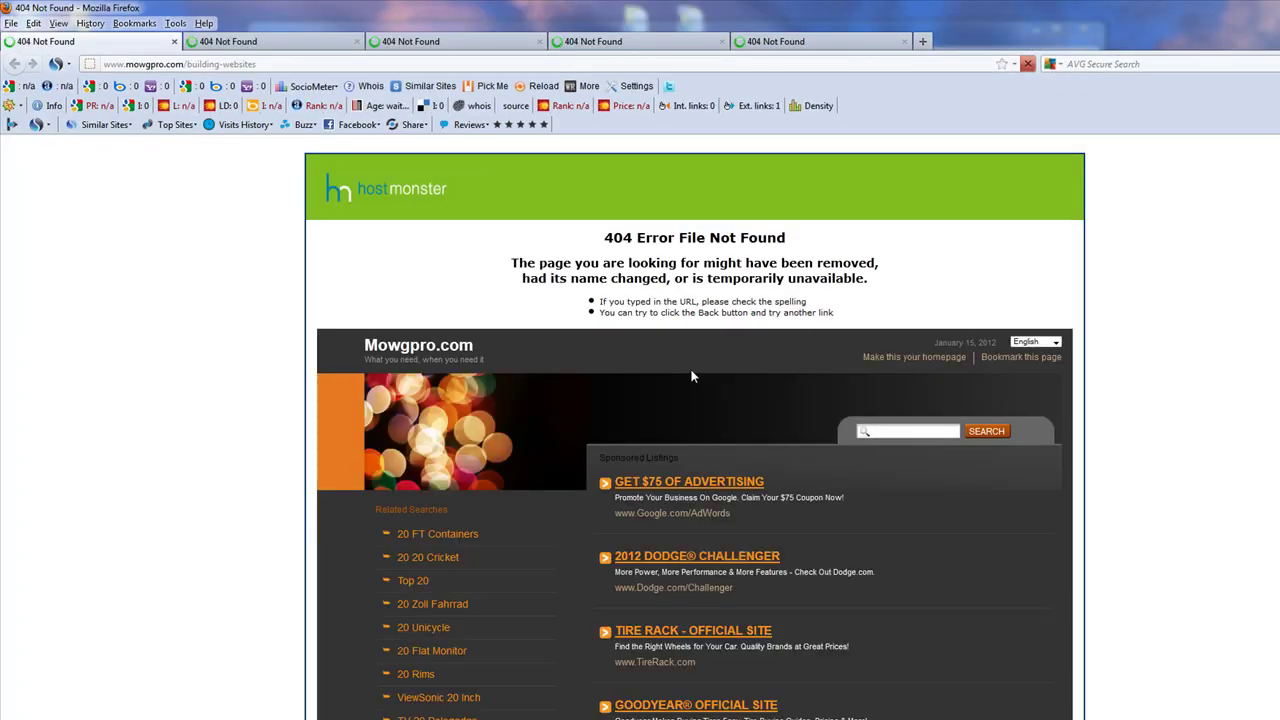
click(270, 45)
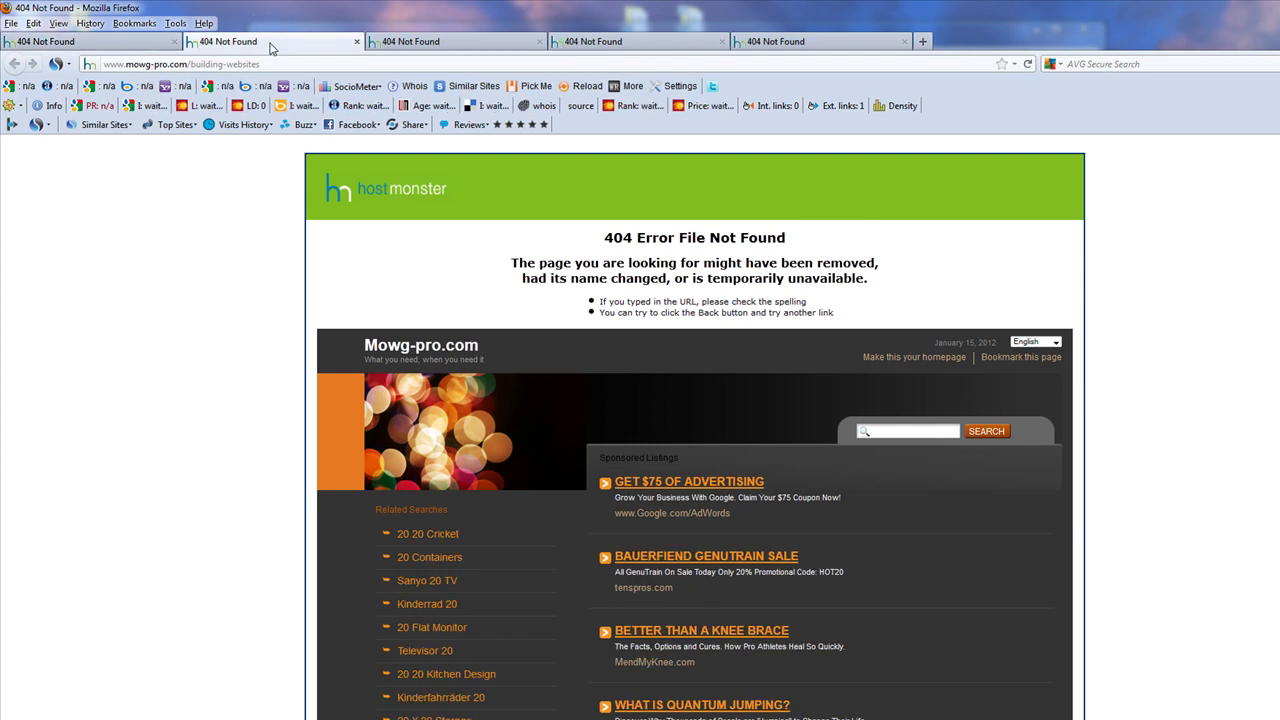
click(440, 42)
click(620, 42)
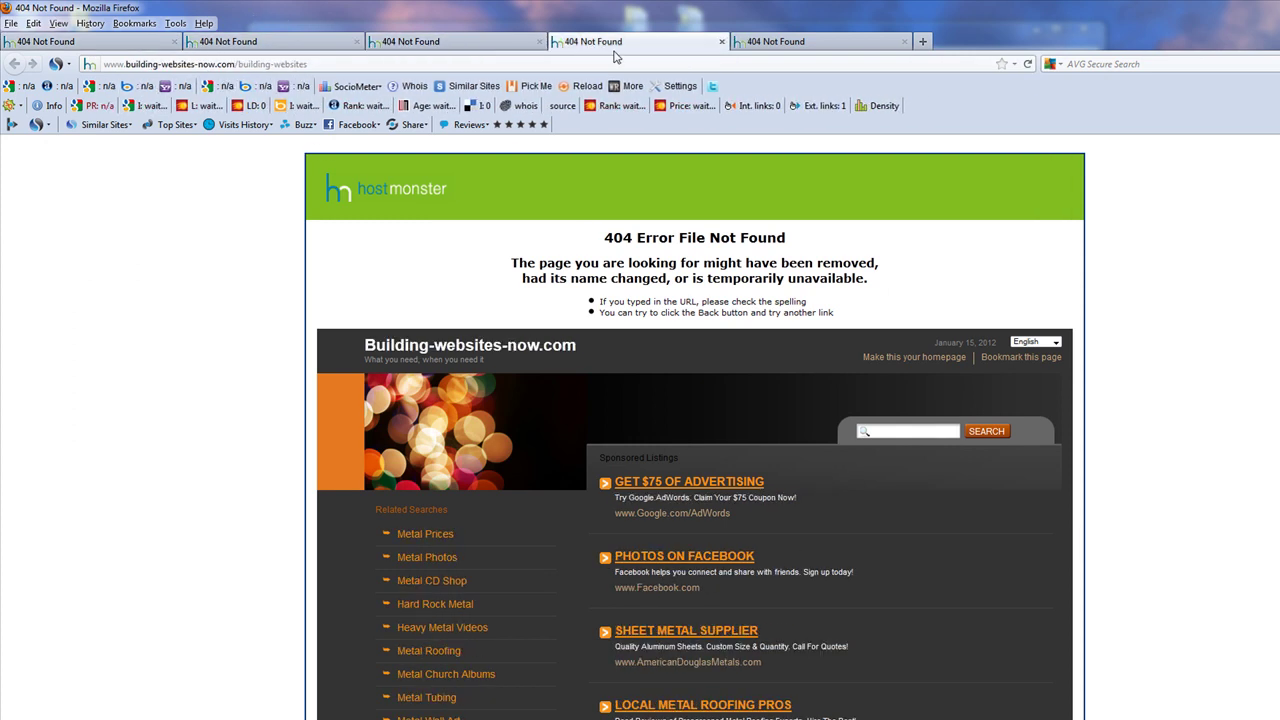
click(795, 42)
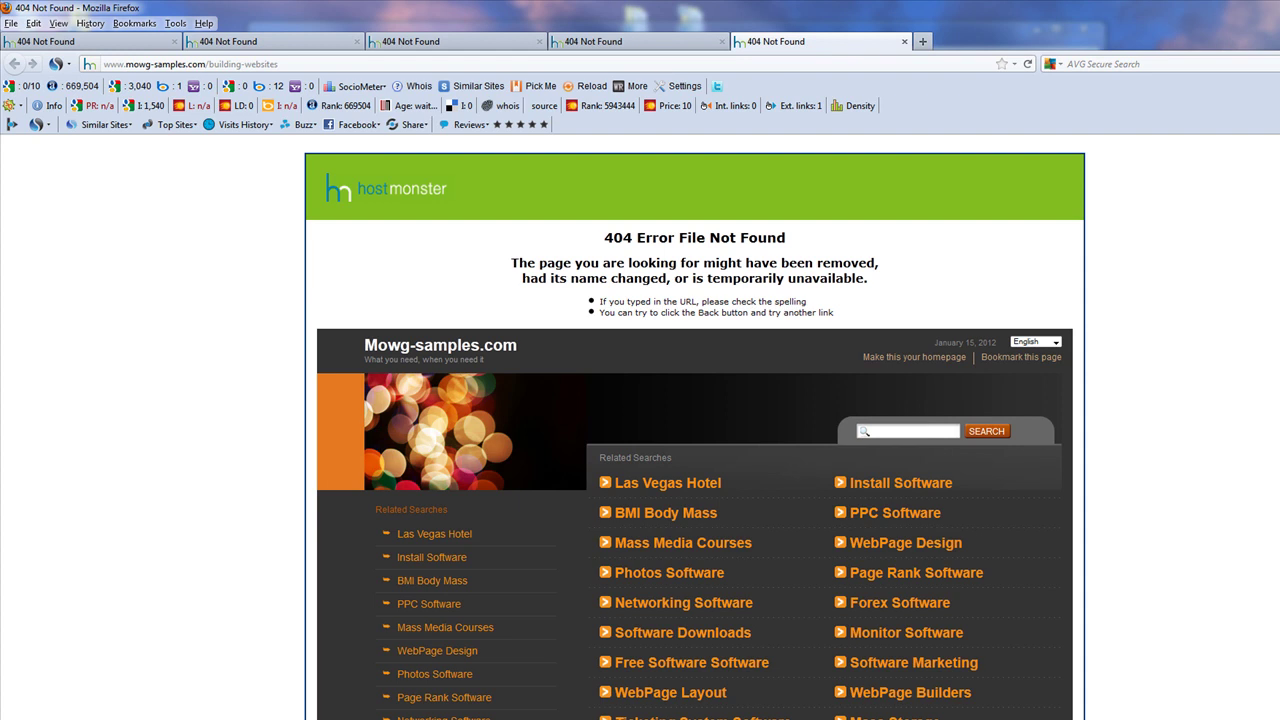
- Close Firefox with all its tabs, and close Project-List.txt with its changes saved
key(alt+F4)
click(669, 418)
click(631, 567)
key(alt+F4)
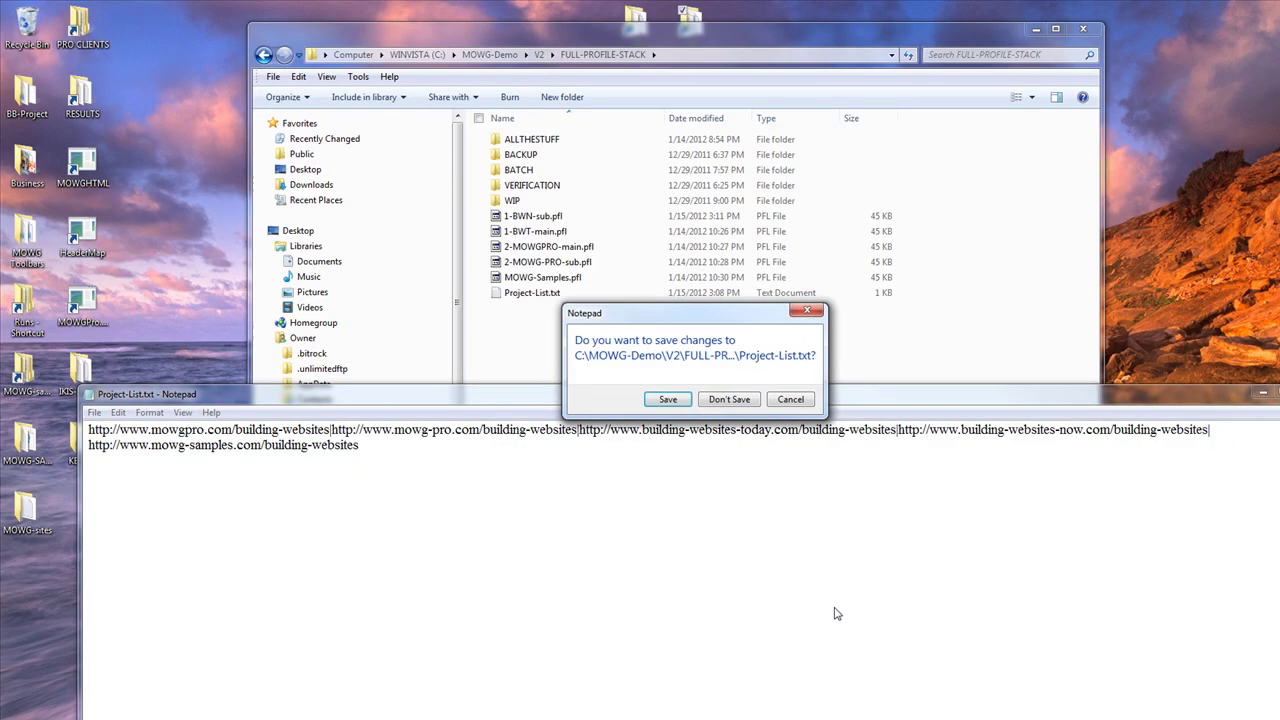
click(669, 400)
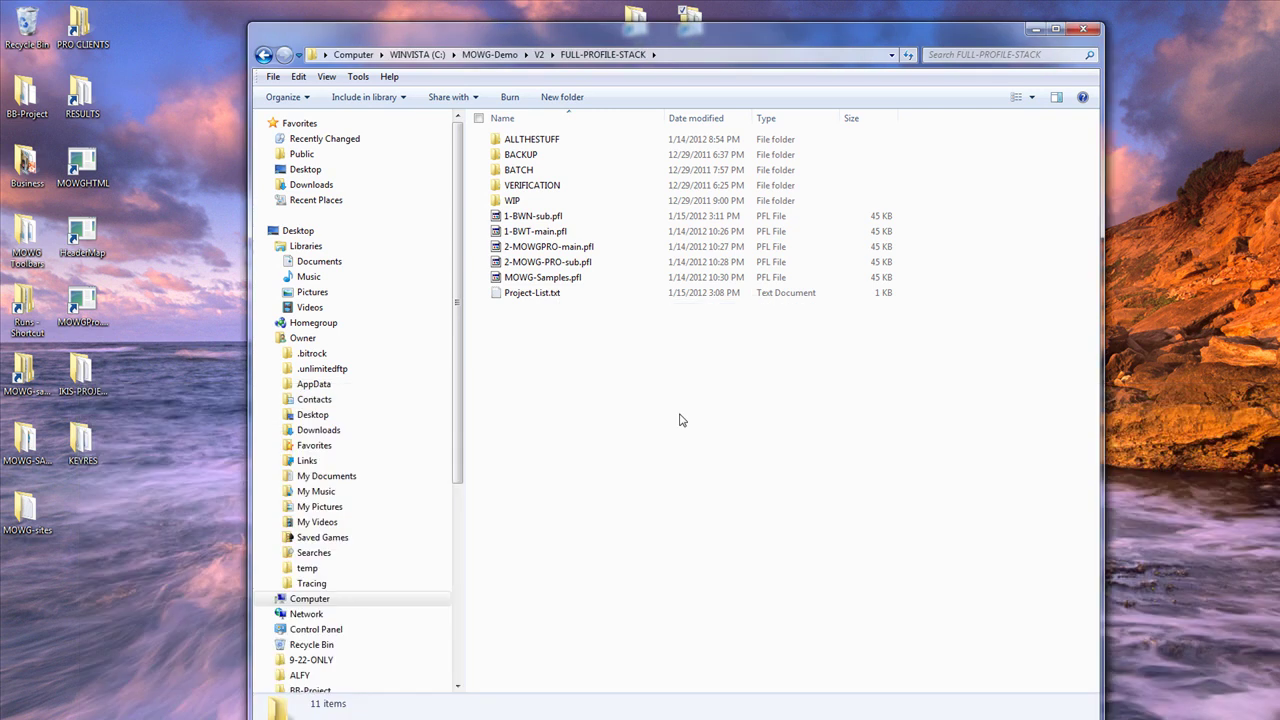
- Open MOWG Professional and load the 1-BWN-sub.pfl profile from the FULL-PROFILE-STACK folder
click(537, 220)
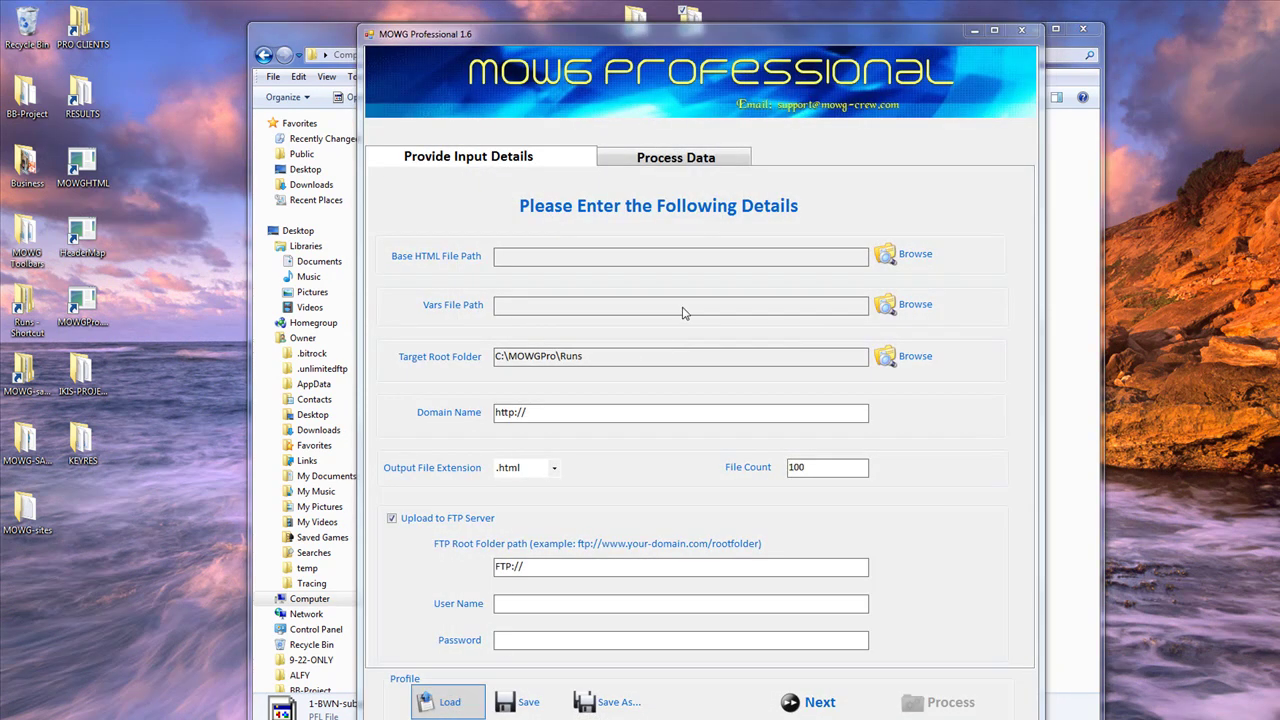
key(Return)
key(Down)
key(Return)
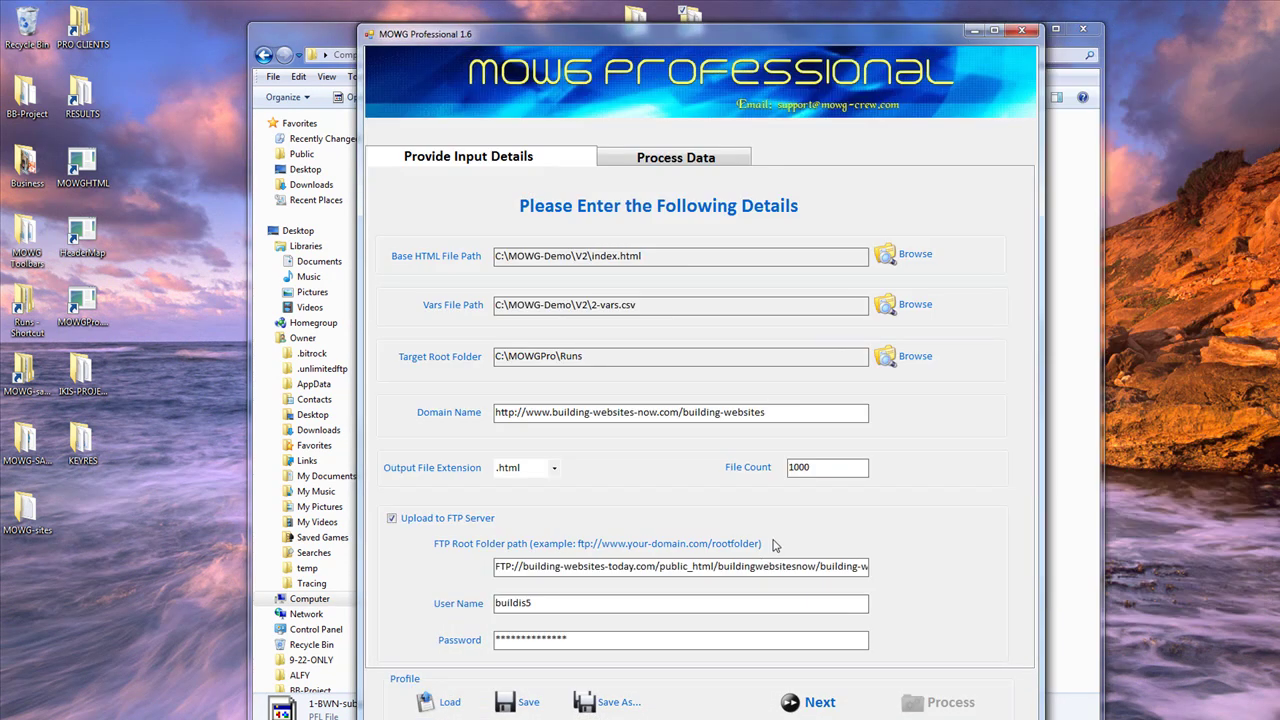
- Load the 1-BWT-main.pfl profile in place of the current one
double_click(830, 468)
click(440, 702)
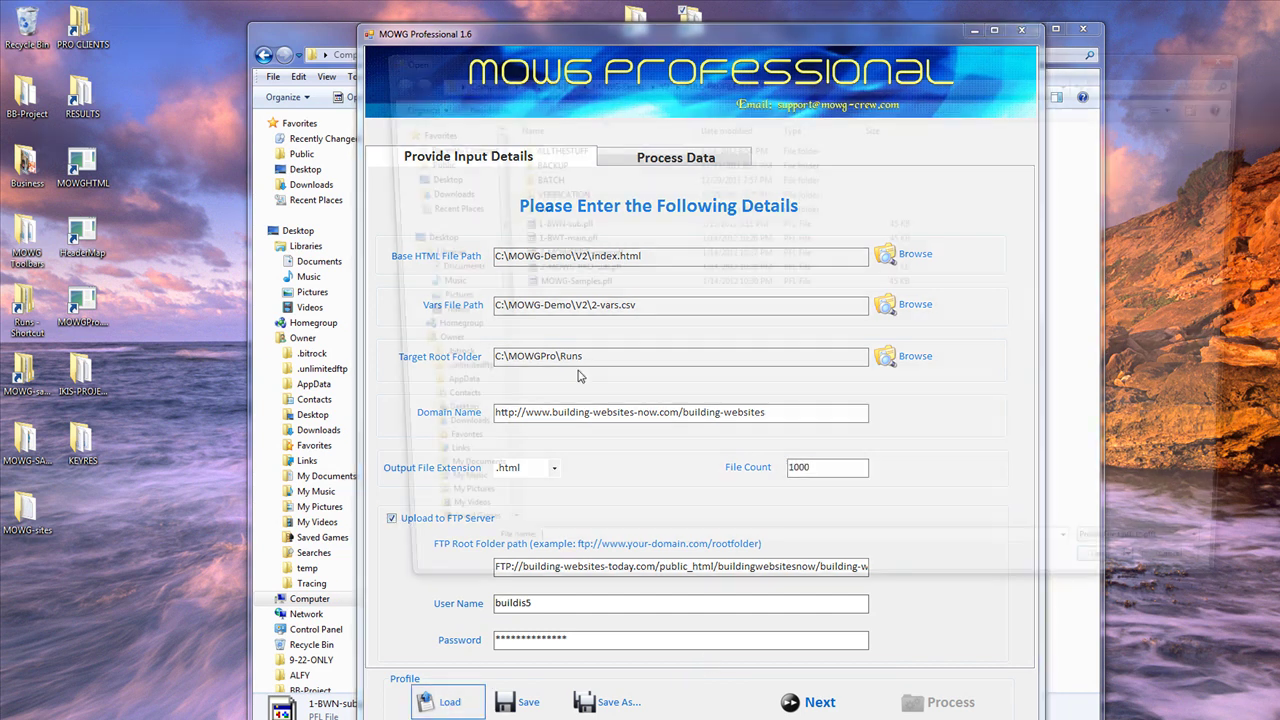
key(Up)
key(Return)
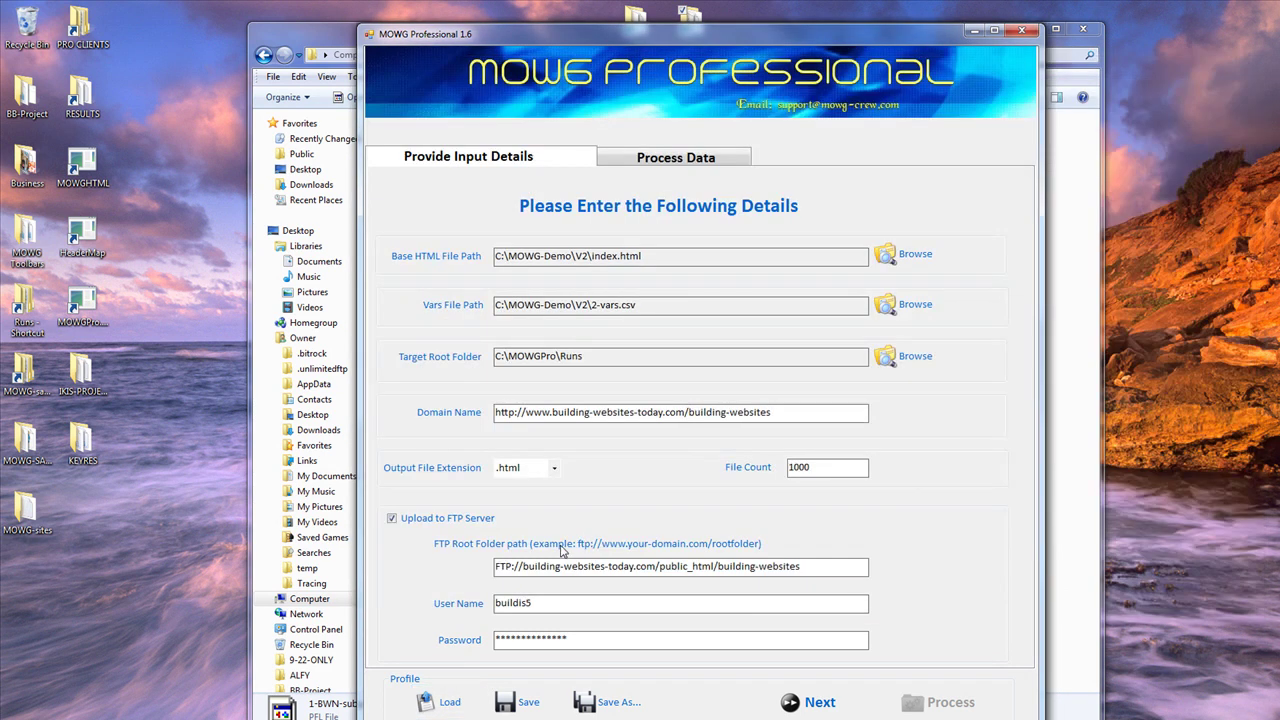
- Load the 2-MOWGPRO-main.pfl profile and replace it with the 2-MOWG-PRO-sub.pfl profile
click(440, 702)
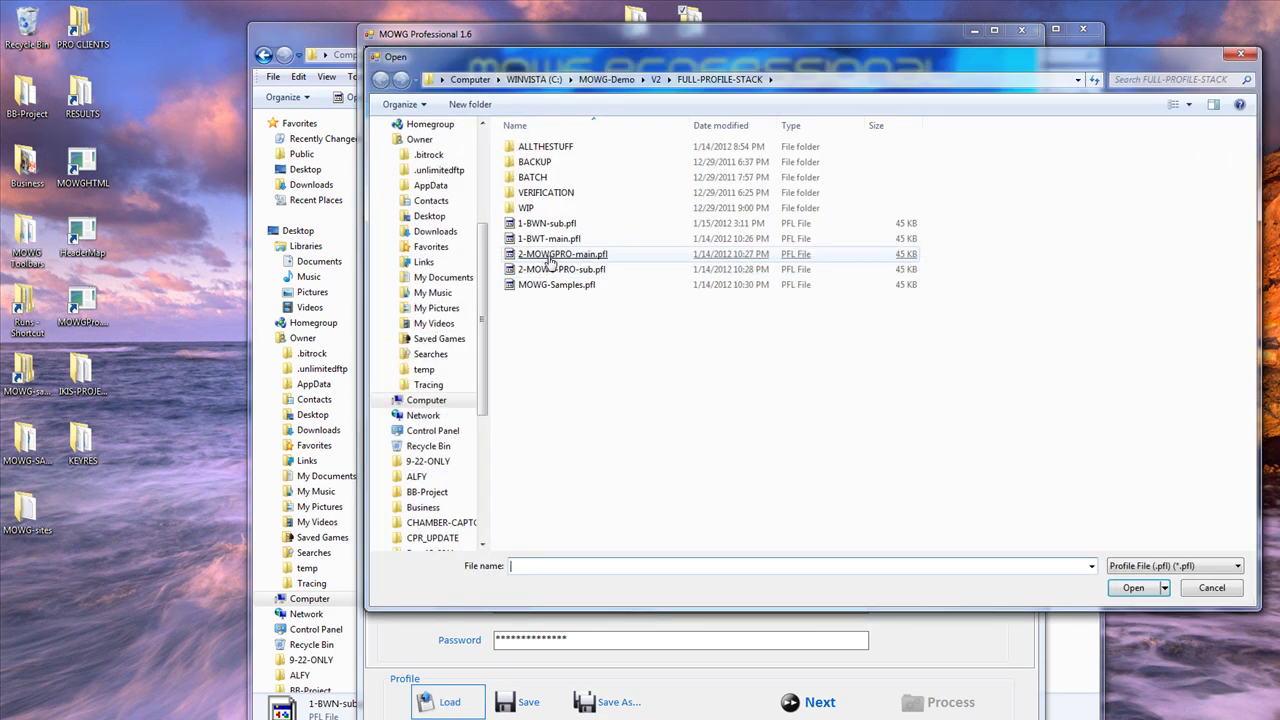
double_click(549, 256)
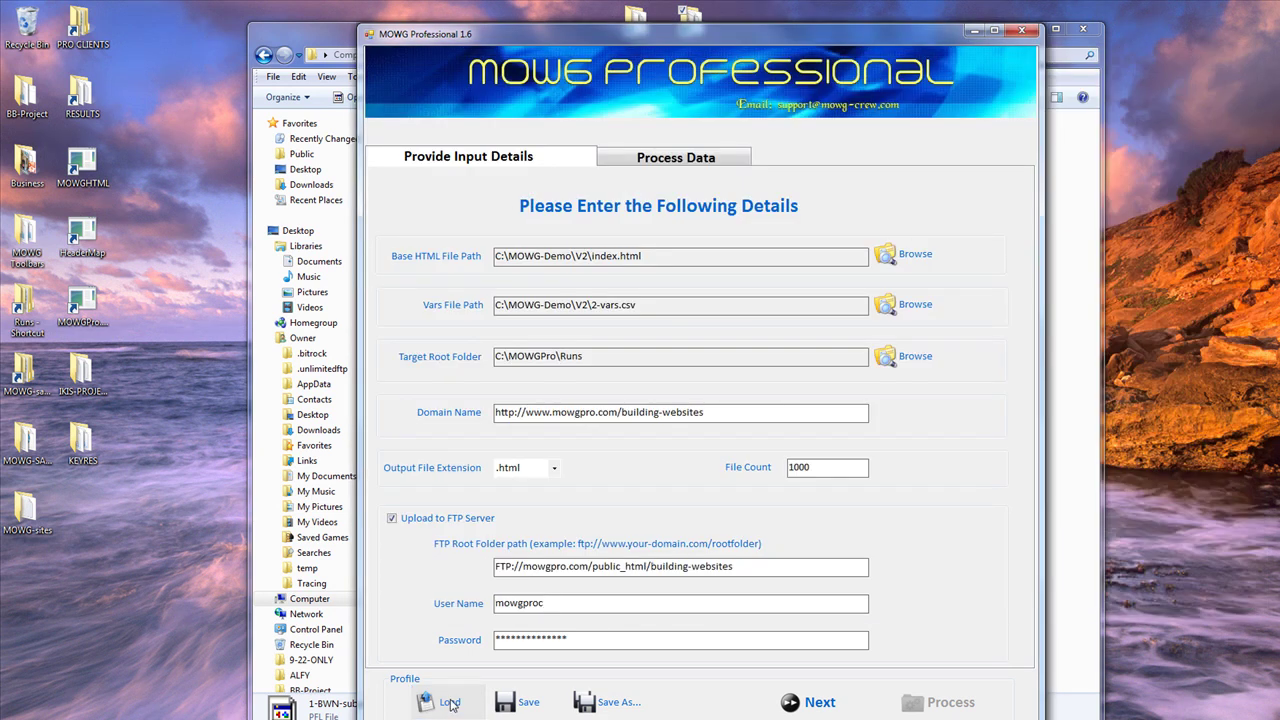
click(449, 704)
double_click(524, 361)
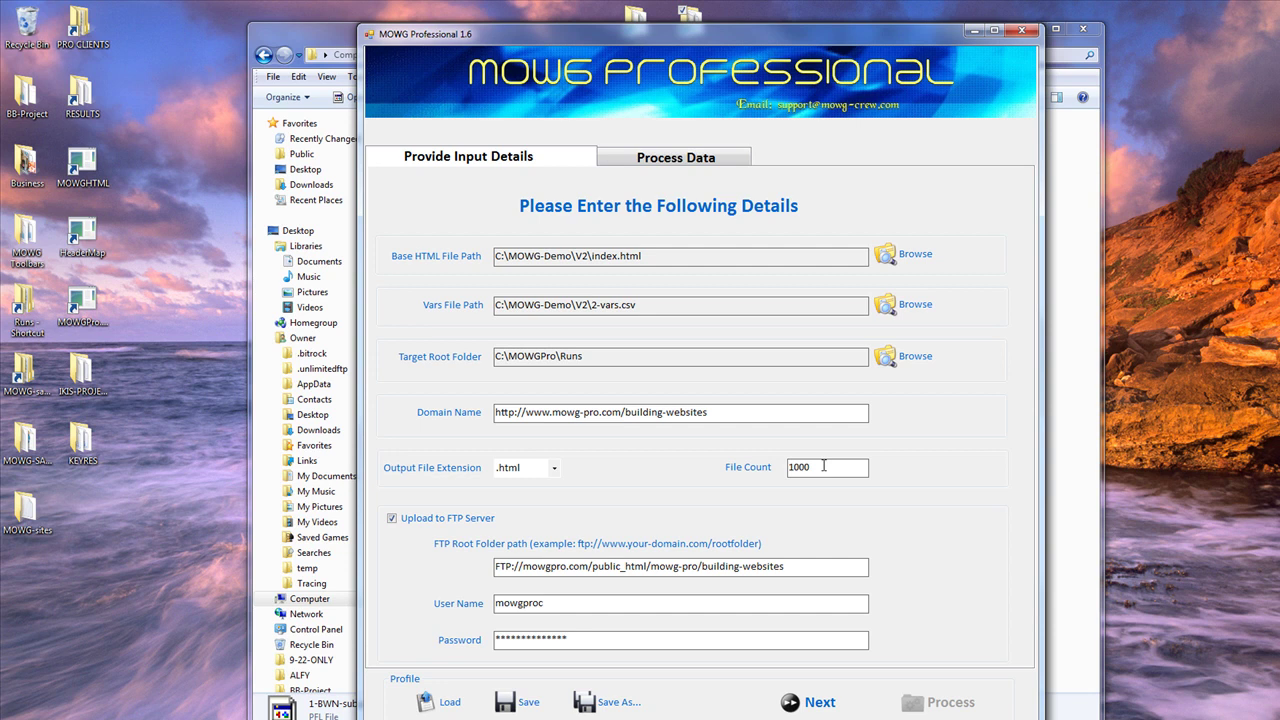
- Move the MOWG Professional window aside and go up to the V2 folder in the file explorer
drag(613, 38, 1213, 90)
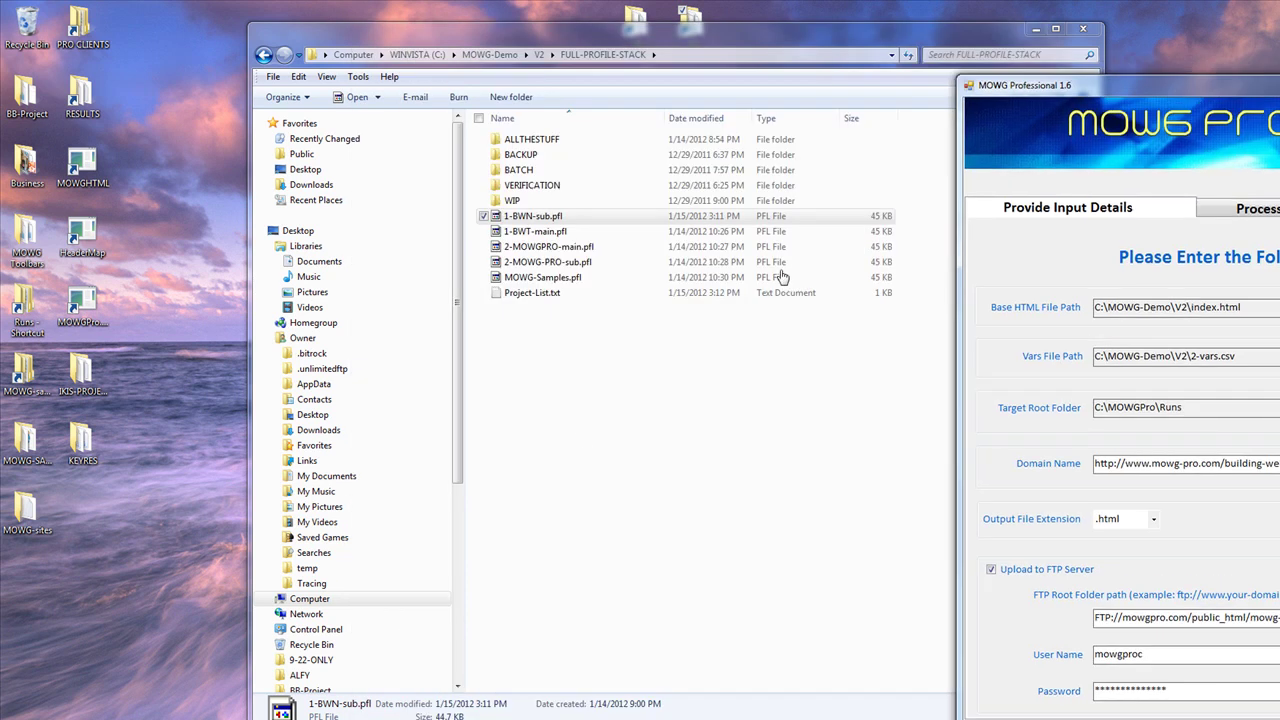
click(539, 54)
click(588, 496)
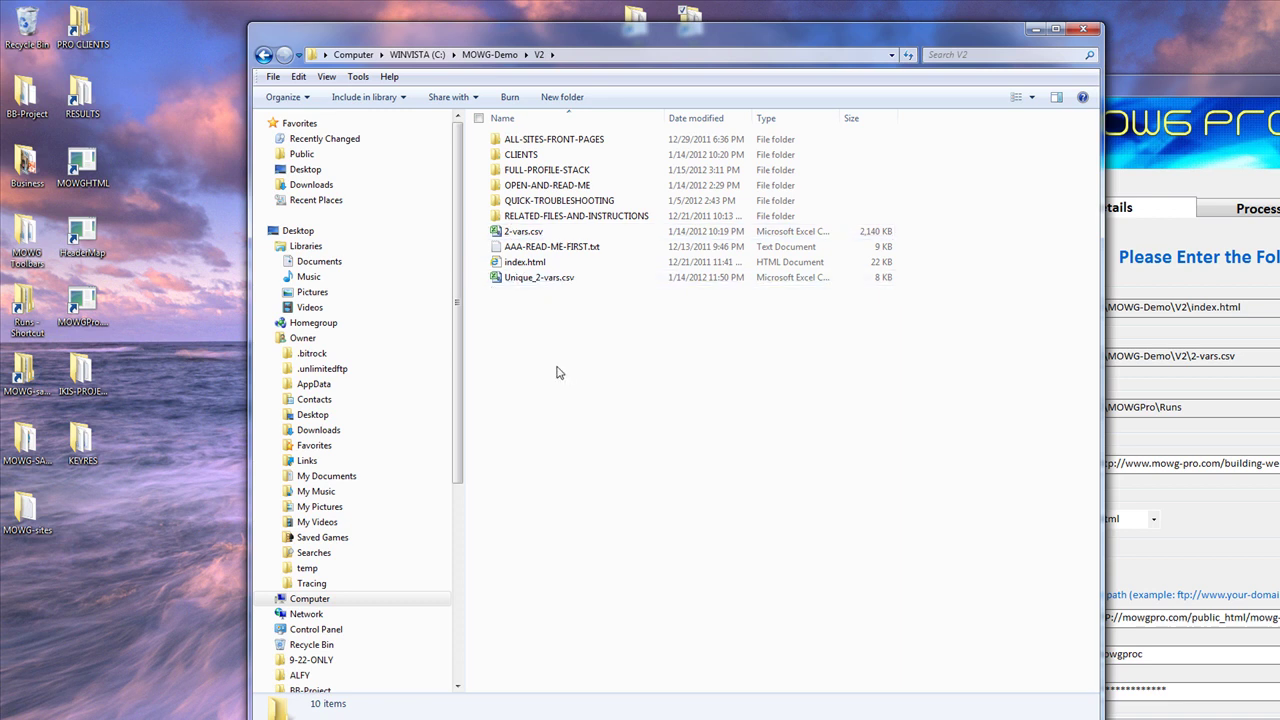
- Review the loaded profile's file count and place the MOWG Professional window beside the V2 folder's file list
drag(1222, 91, 615, 28)
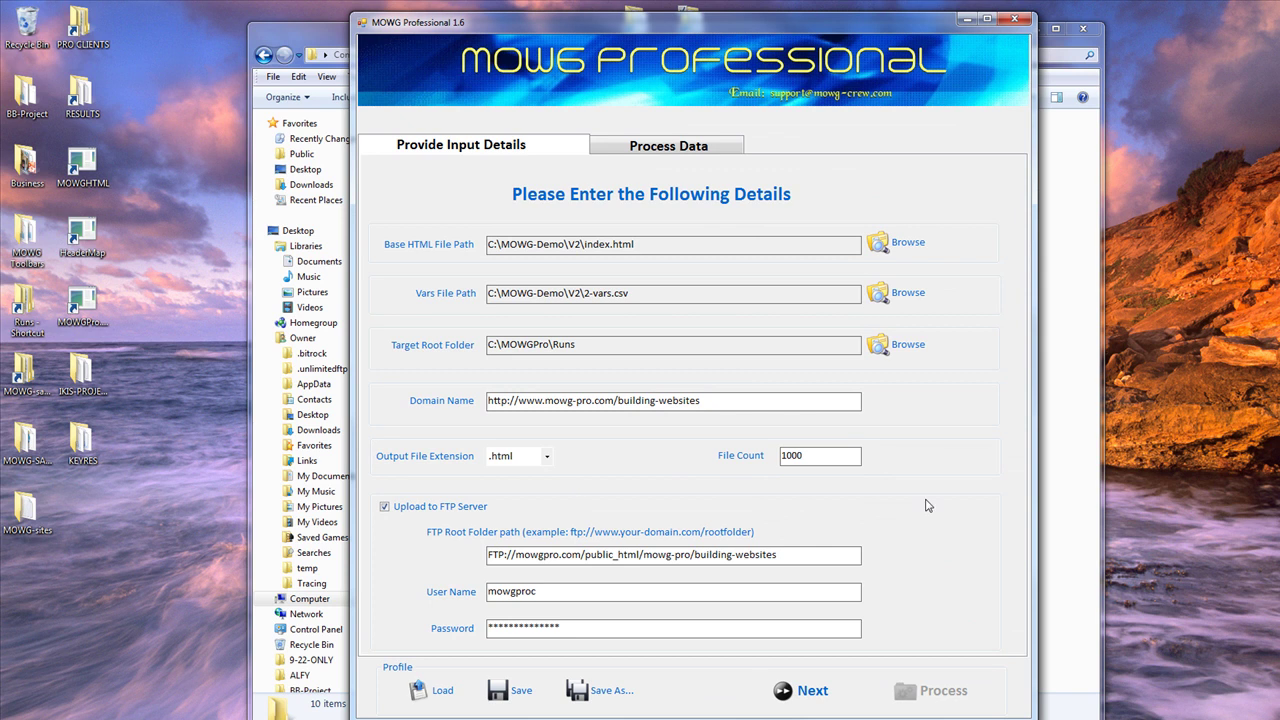
double_click(835, 455)
click(838, 568)
drag(722, 26, 425, 21)
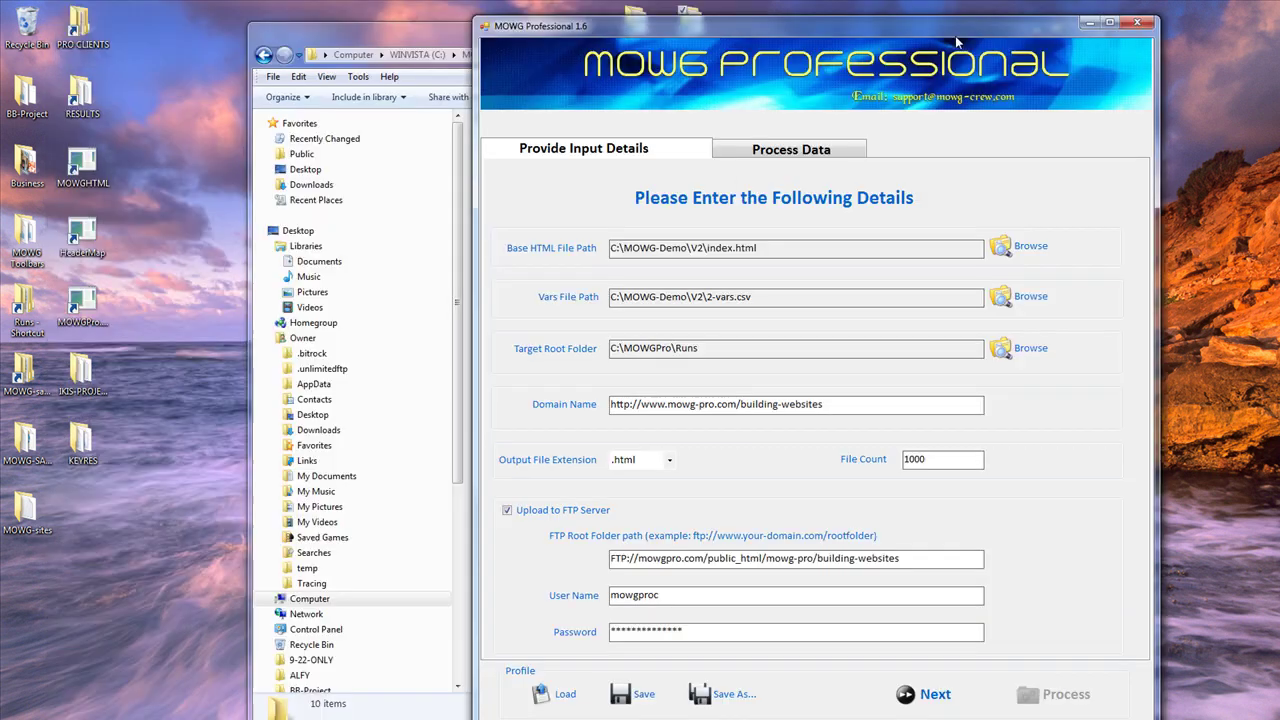
drag(957, 42, 1188, 38)
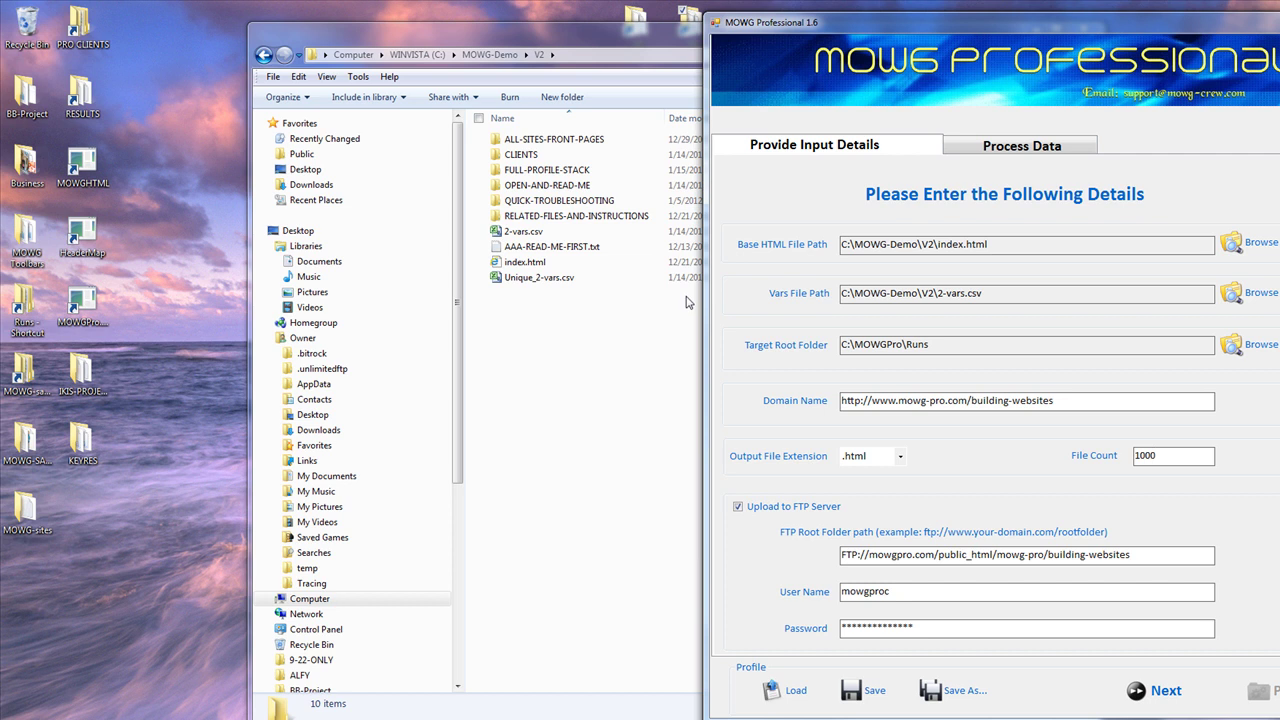
- Start two more MOWG Professional instances, loading 1-BWT-main.pfl in the first and 1-BWN-sub.pfl in the second
click(82, 302)
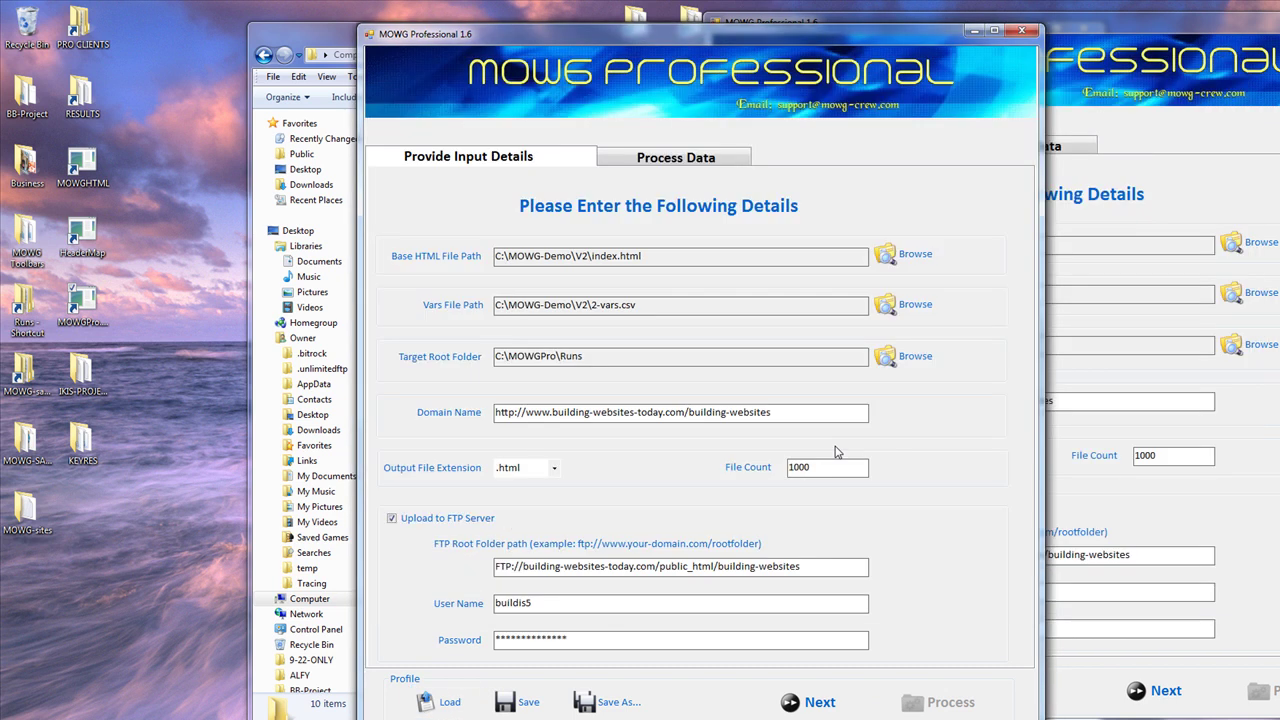
click(1146, 25)
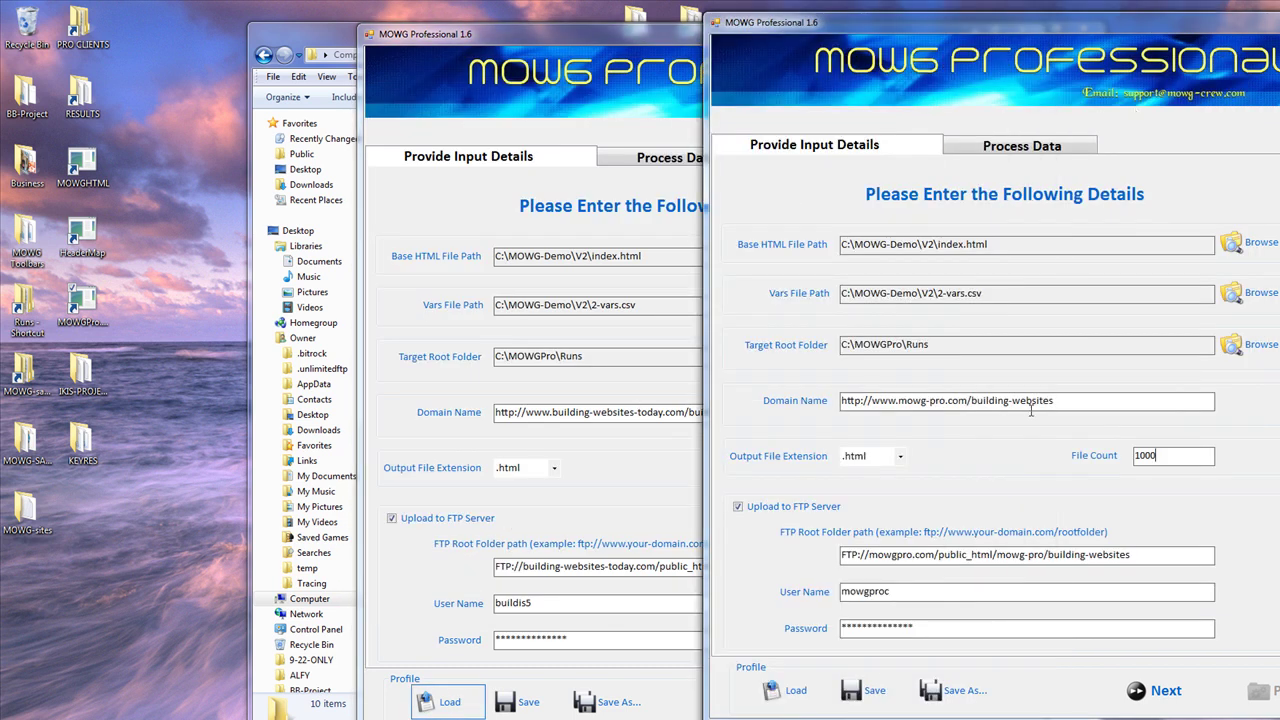
double_click(84, 305)
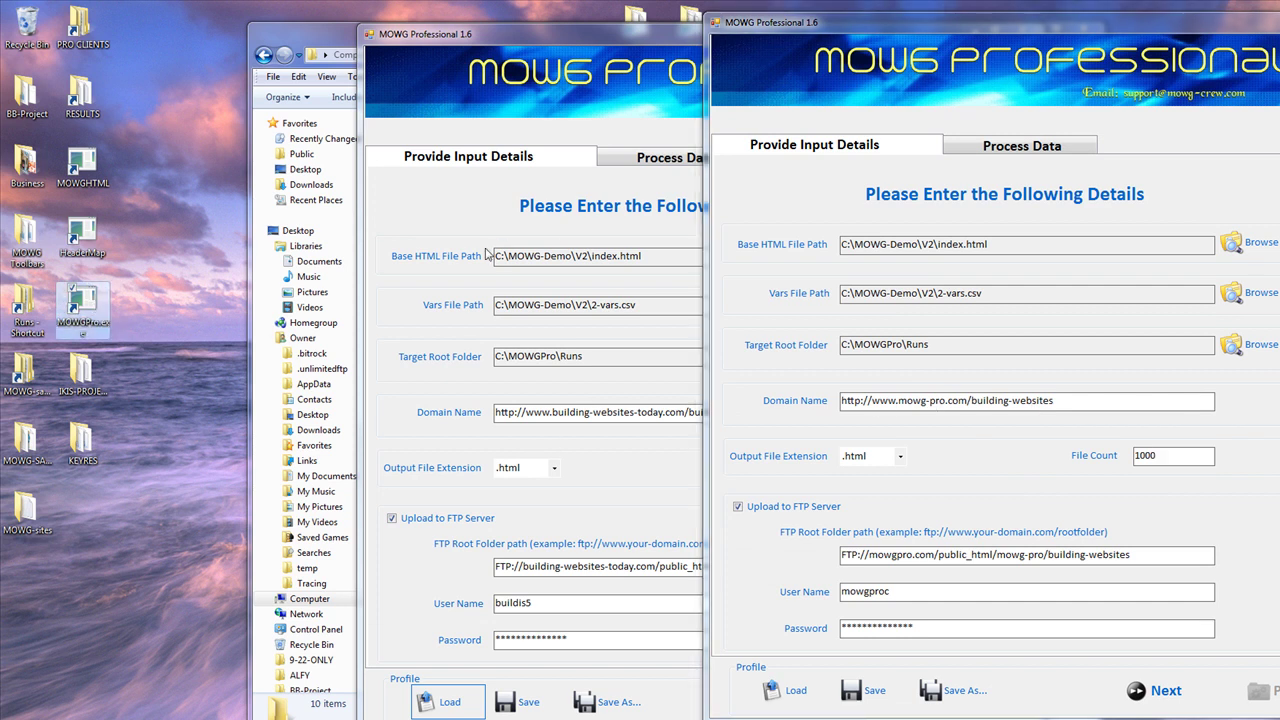
click(441, 700)
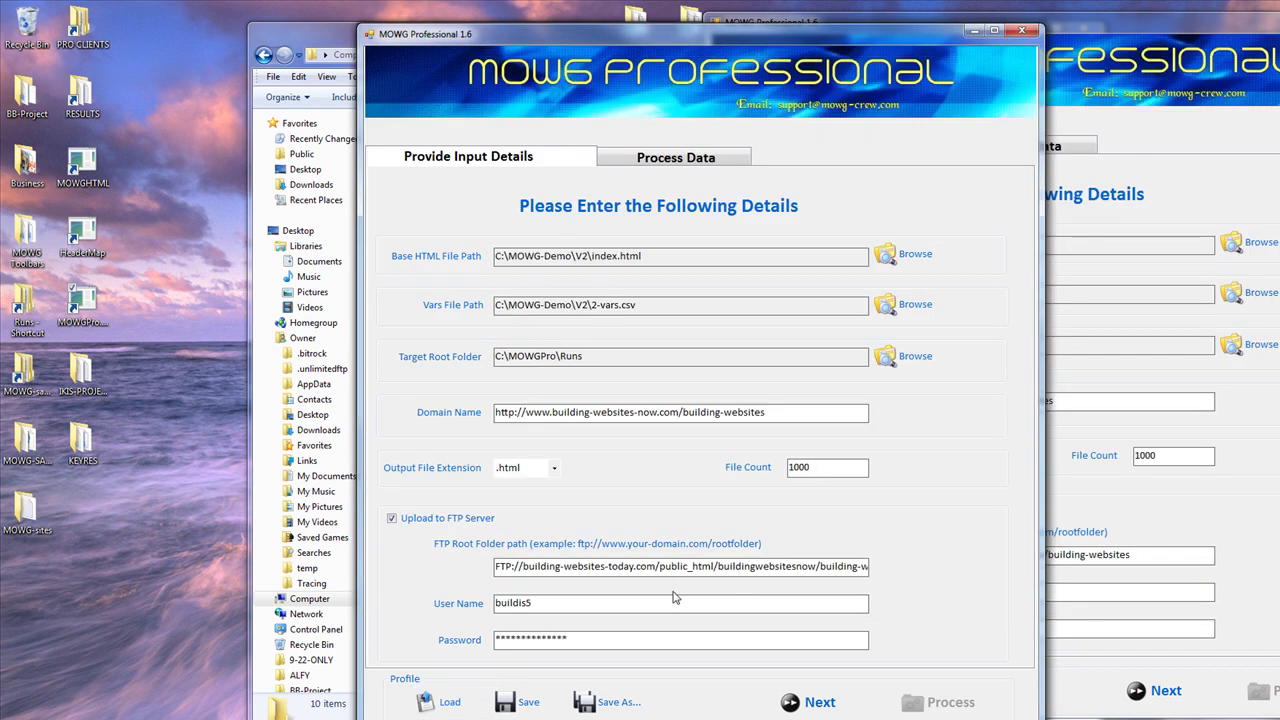
- Start another MOWG Professional instance and load the 2-MOWGPRO-main.pfl profile in it
click(82, 305)
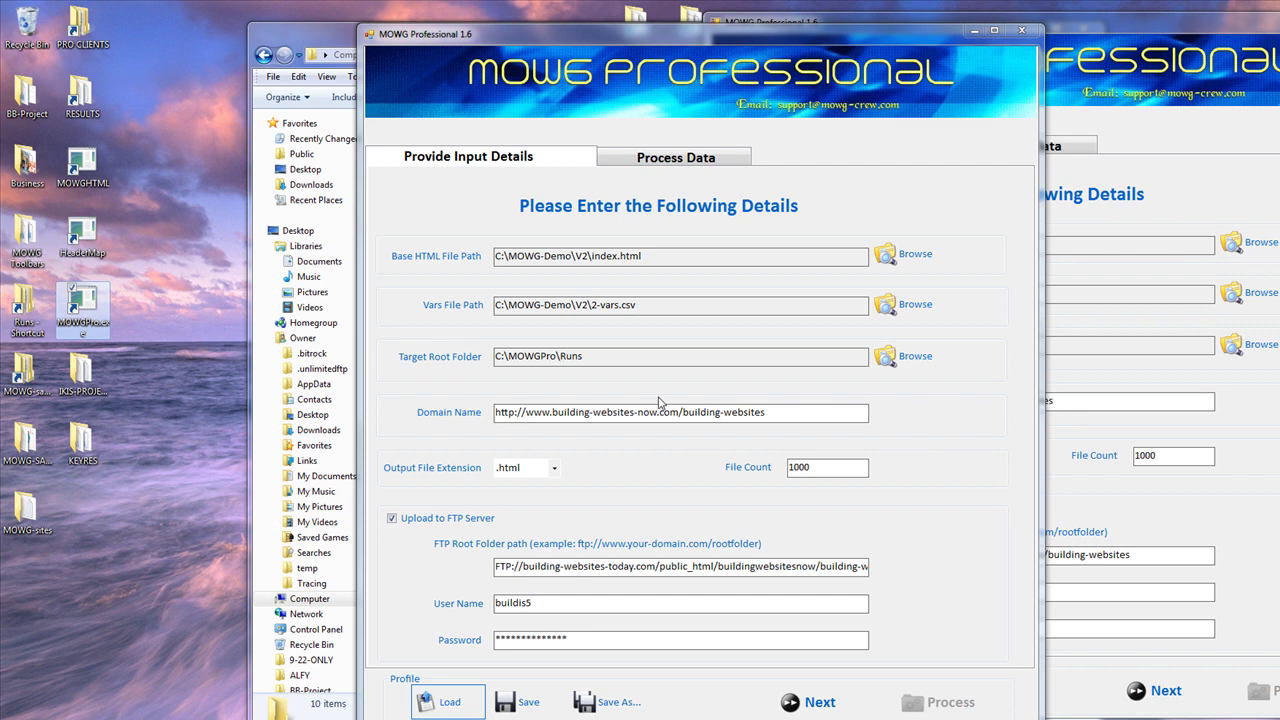
click(462, 704)
double_click(550, 254)
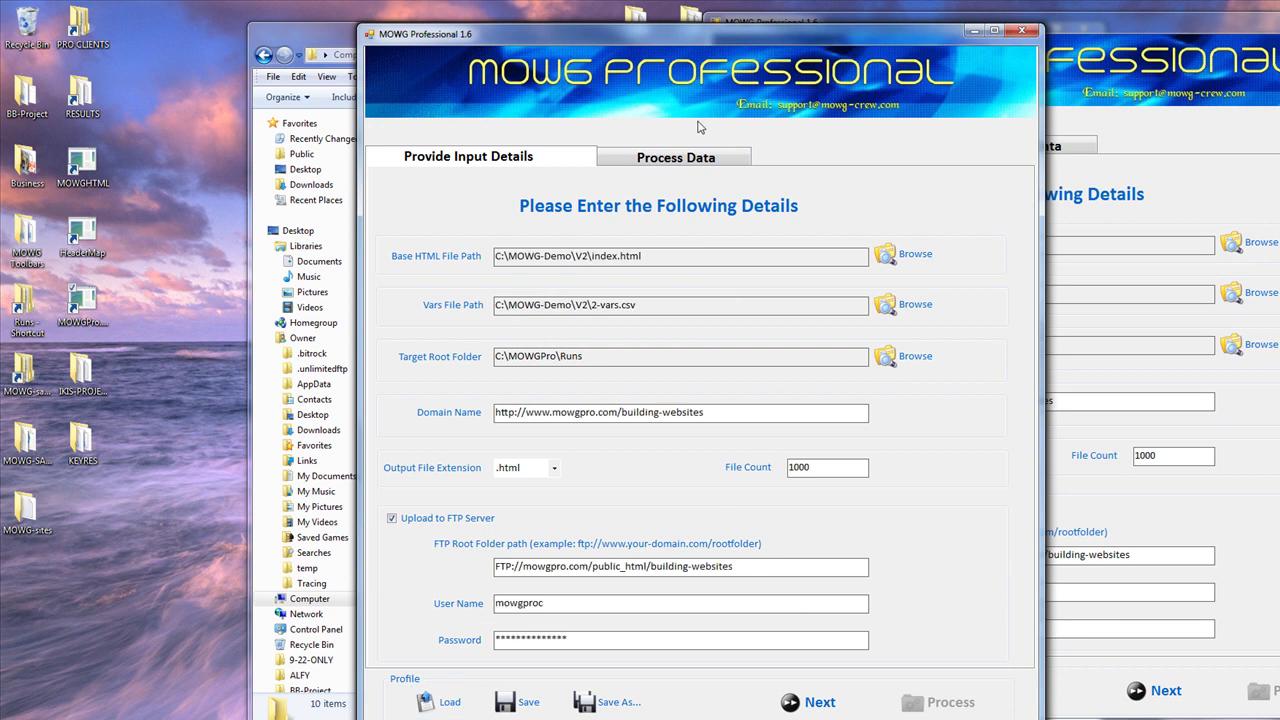
- Spread the MOWG Professional windows out across the desktop and close the V2 folder window
drag(773, 35, 438, 14)
drag(876, 37, 890, 77)
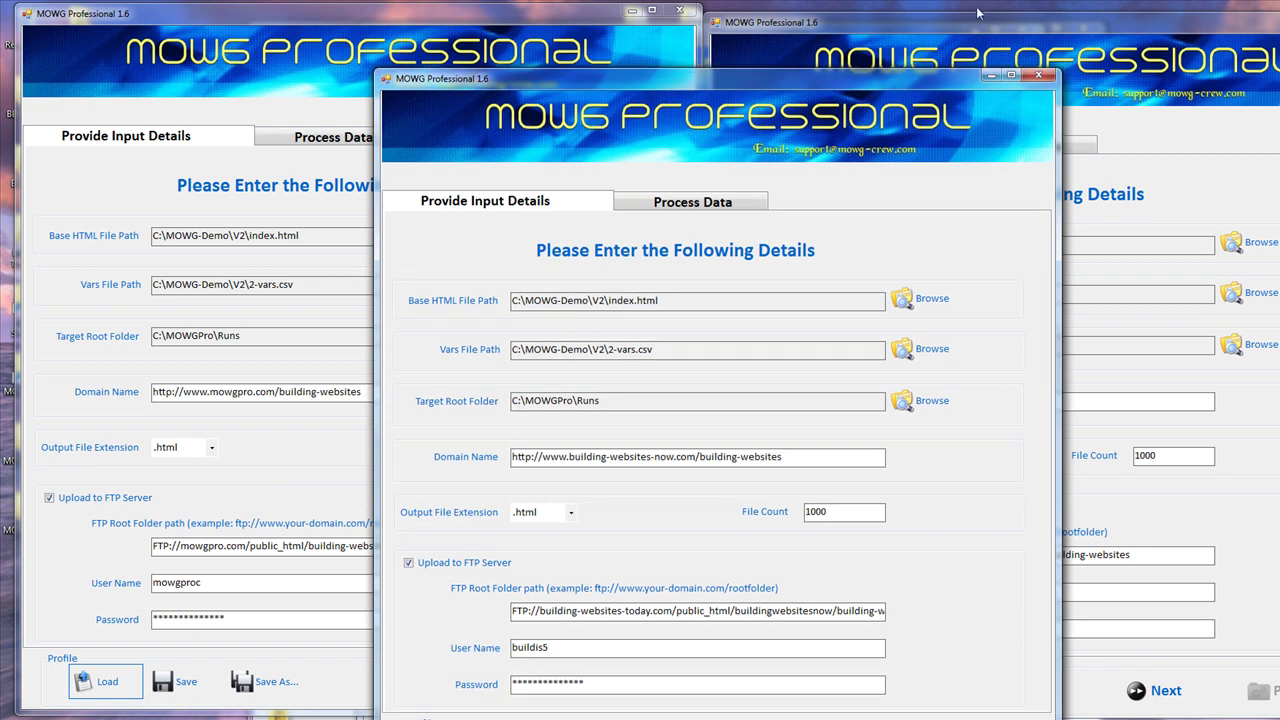
drag(974, 24, 930, 75)
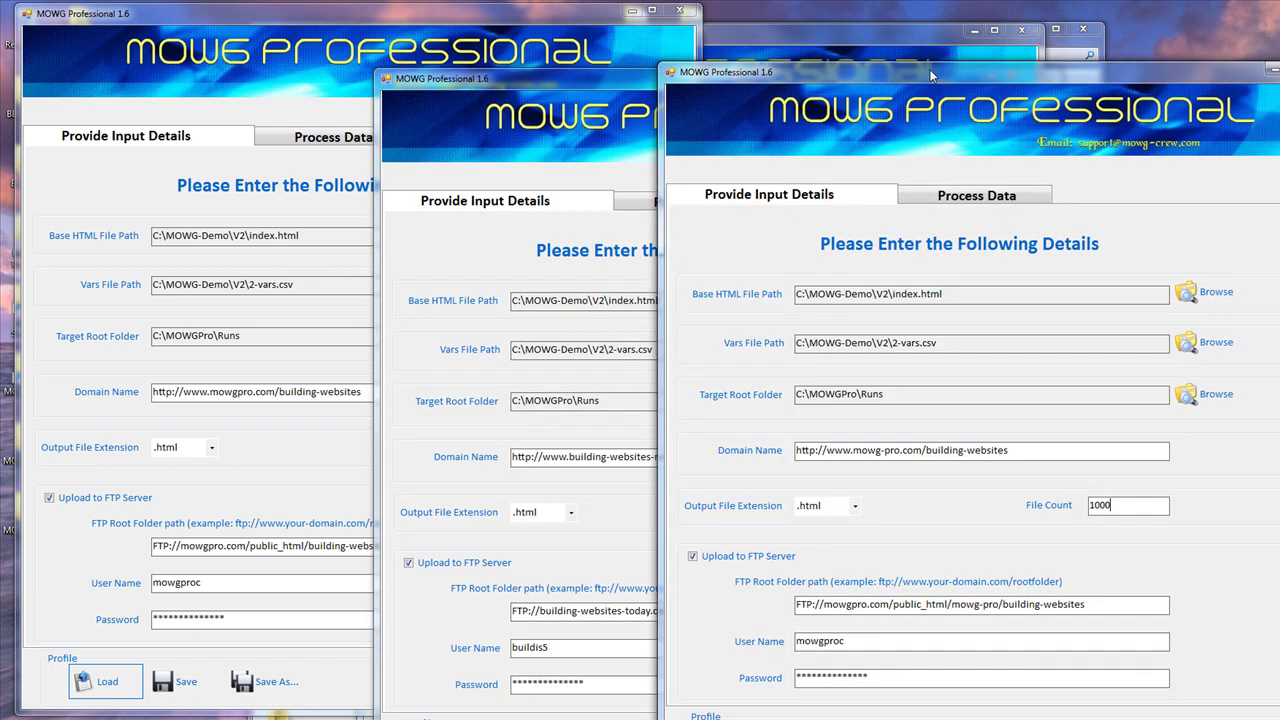
click(1074, 52)
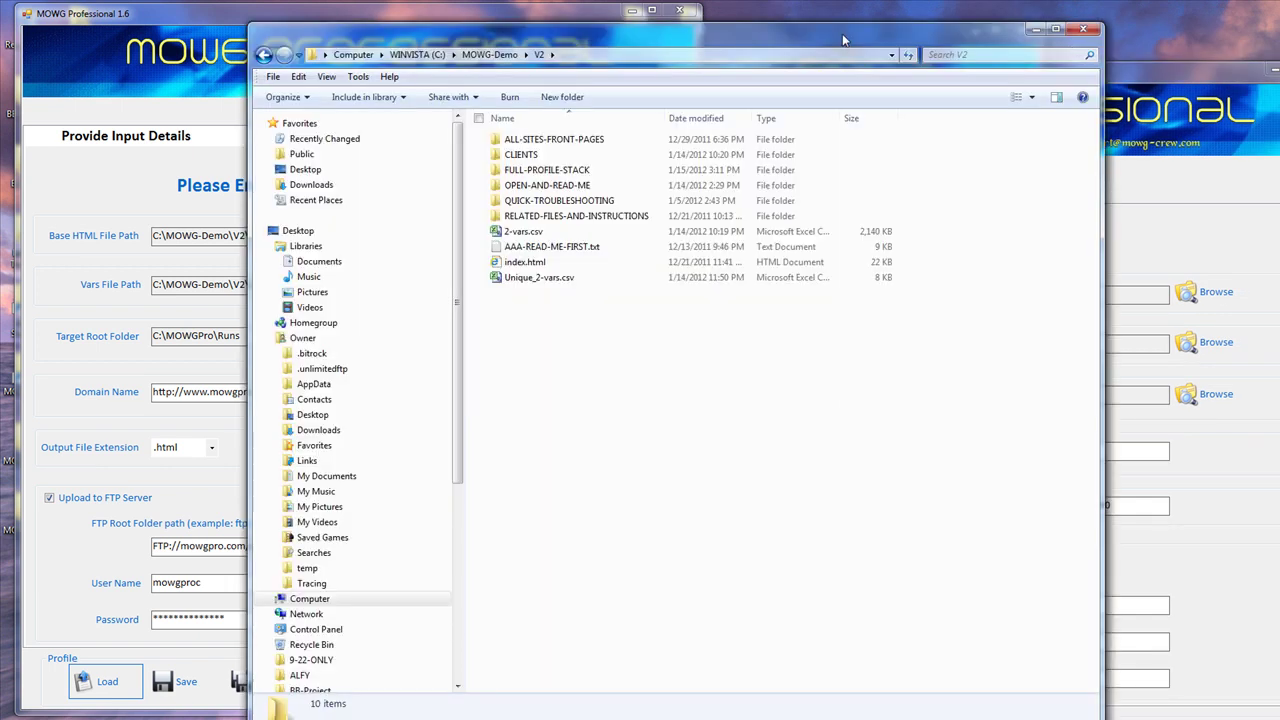
click(1083, 29)
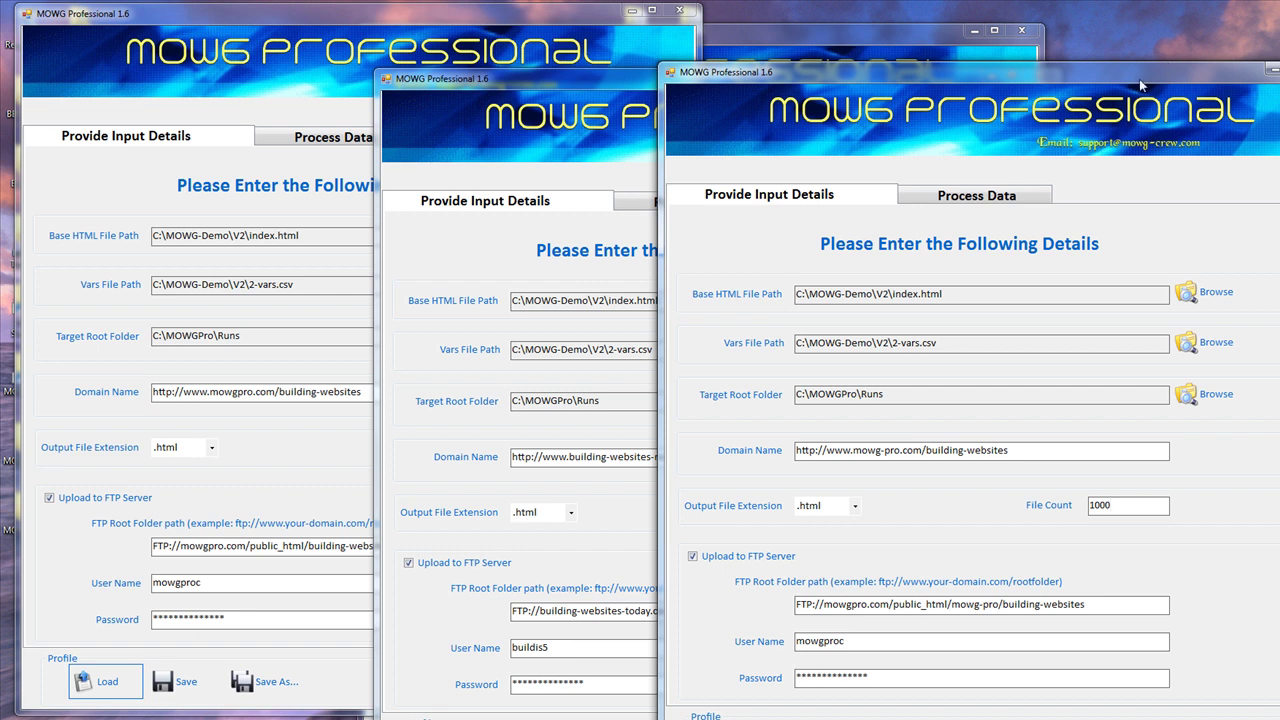
- Arrange the four MOWG Professional windows in an overlapping cascade with the building-websites-today.com window in front
drag(848, 75, 986, 42)
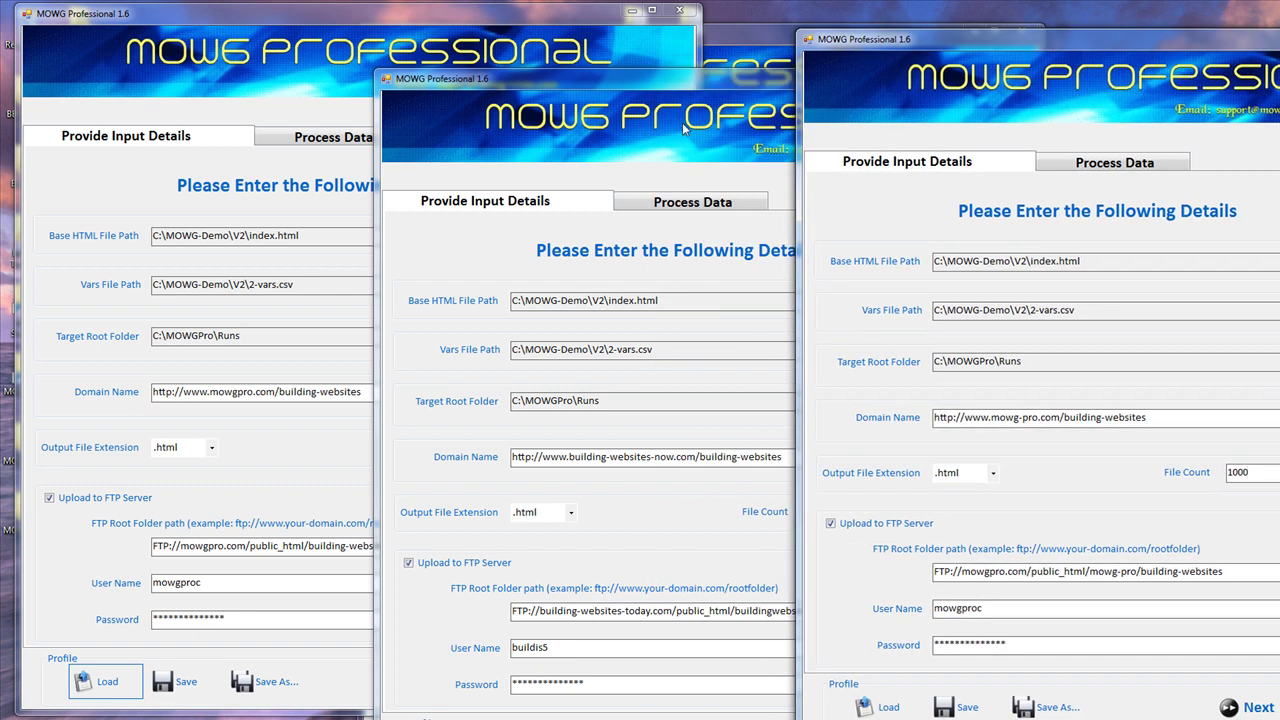
drag(662, 75, 545, 72)
drag(875, 41, 453, 88)
drag(758, 30, 920, 102)
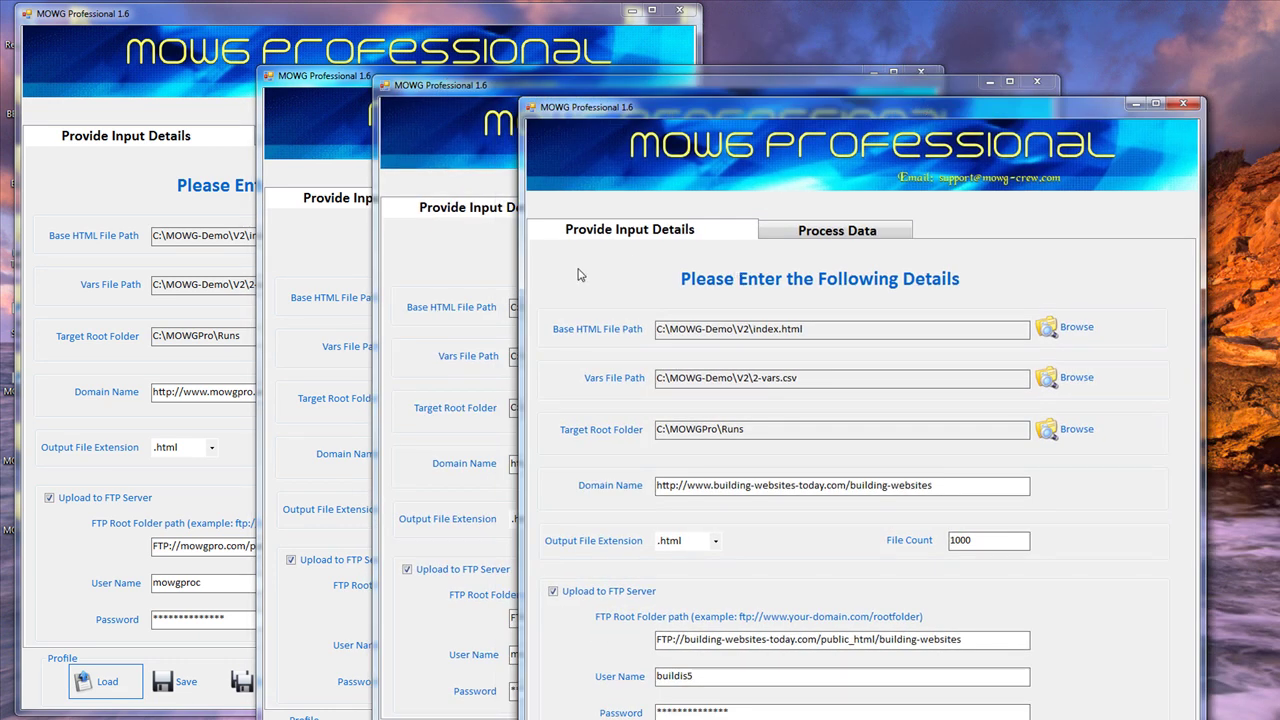
- Raise the building-websites-today.com window to show all its controls, go on to its folder-structure vars, and start processing
drag(738, 114, 766, 42)
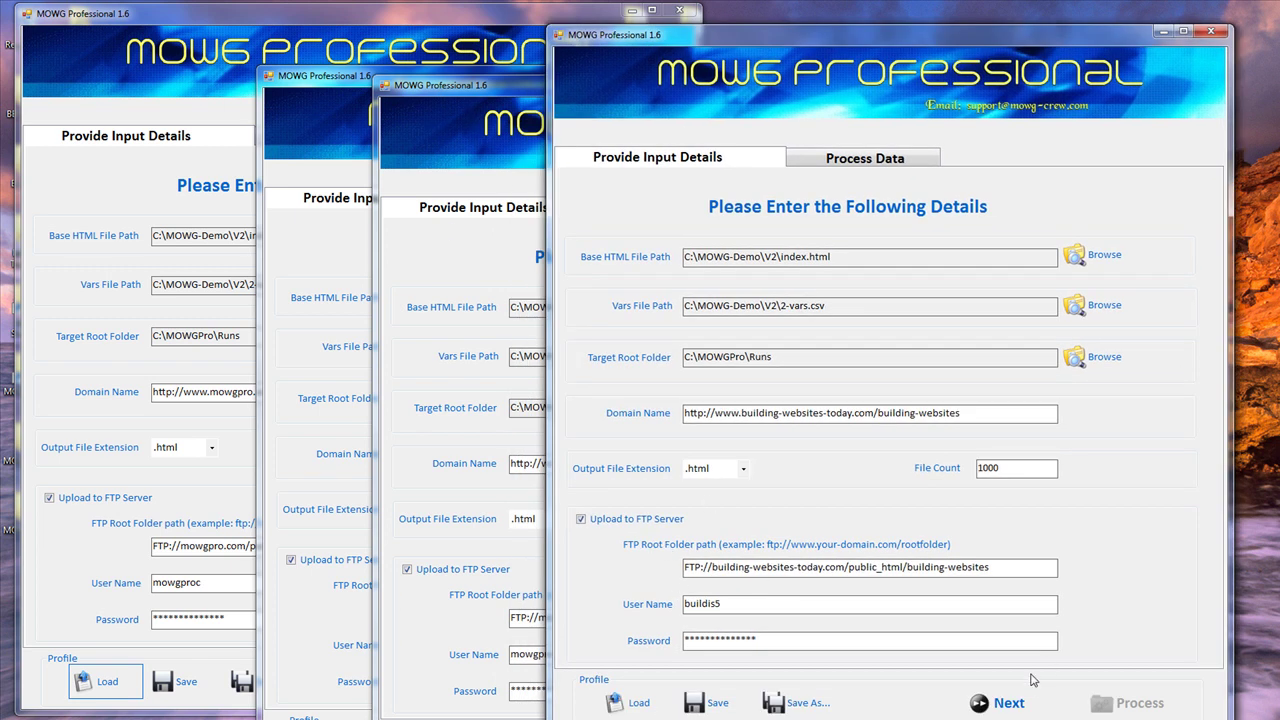
click(1000, 703)
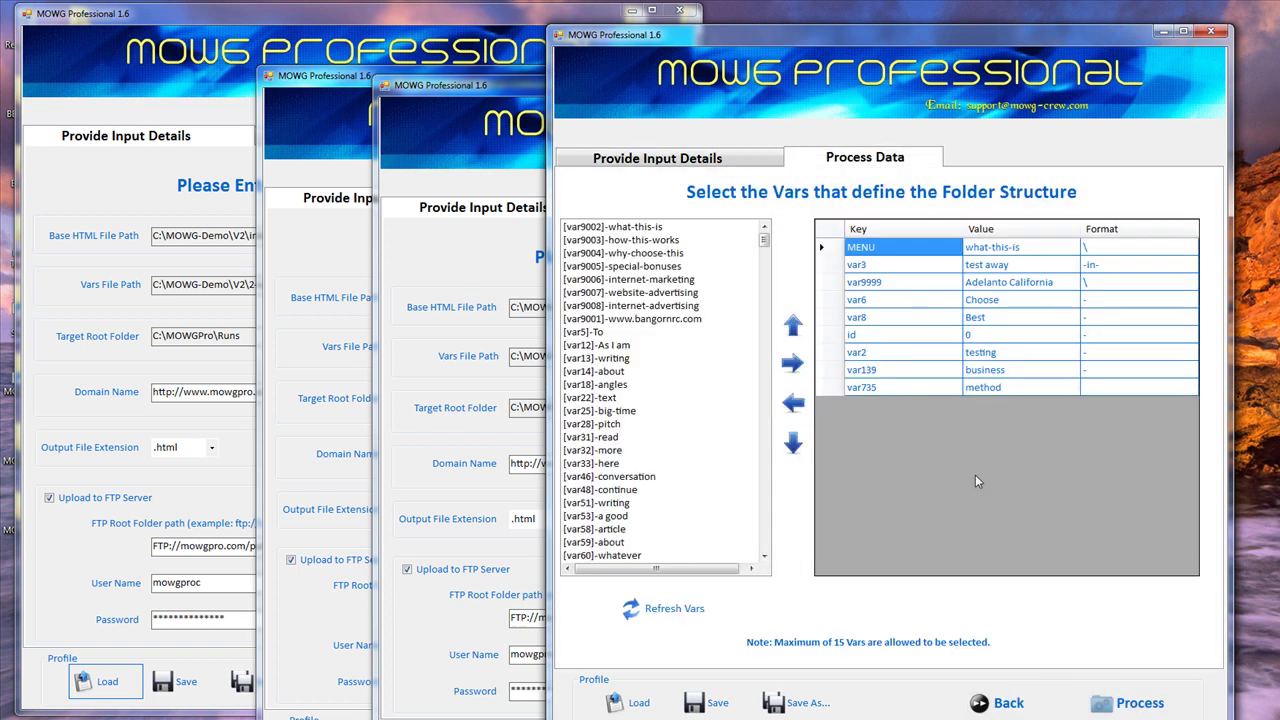
click(1130, 703)
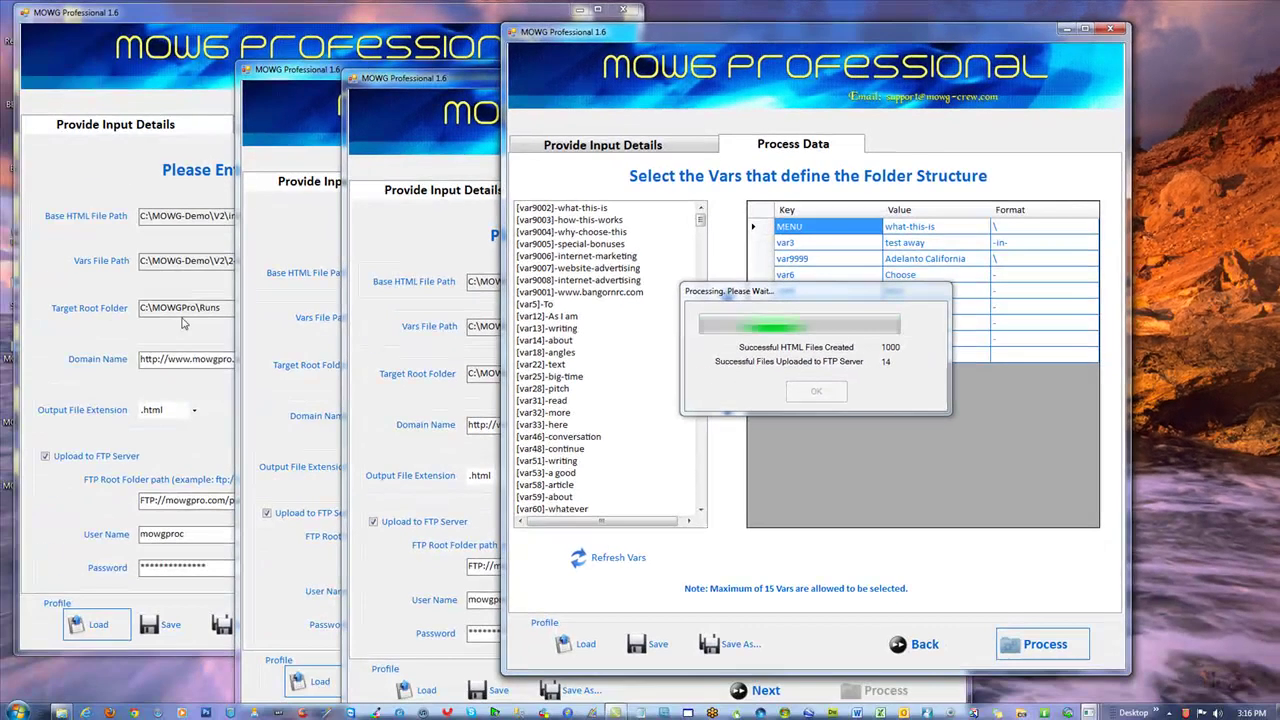
- Start processing the mowg-pro.com project with its loaded folder-structure vars and move its window up beside the others
click(443, 80)
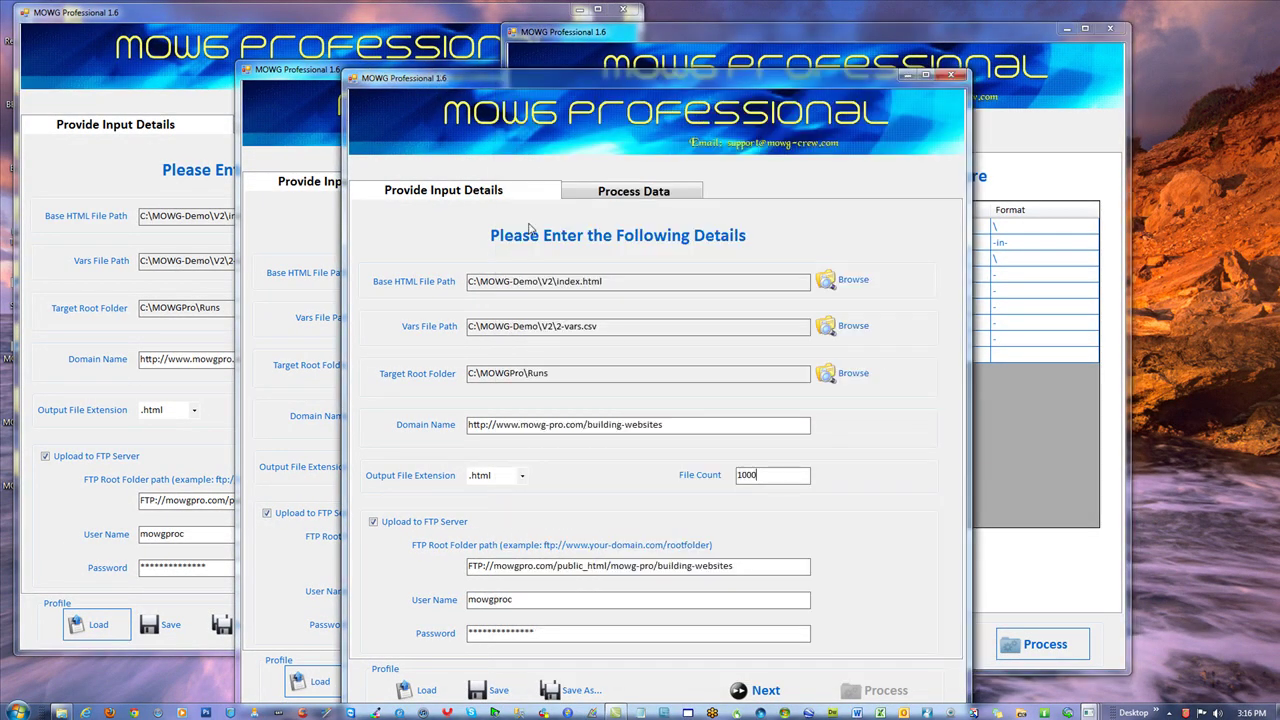
click(765, 690)
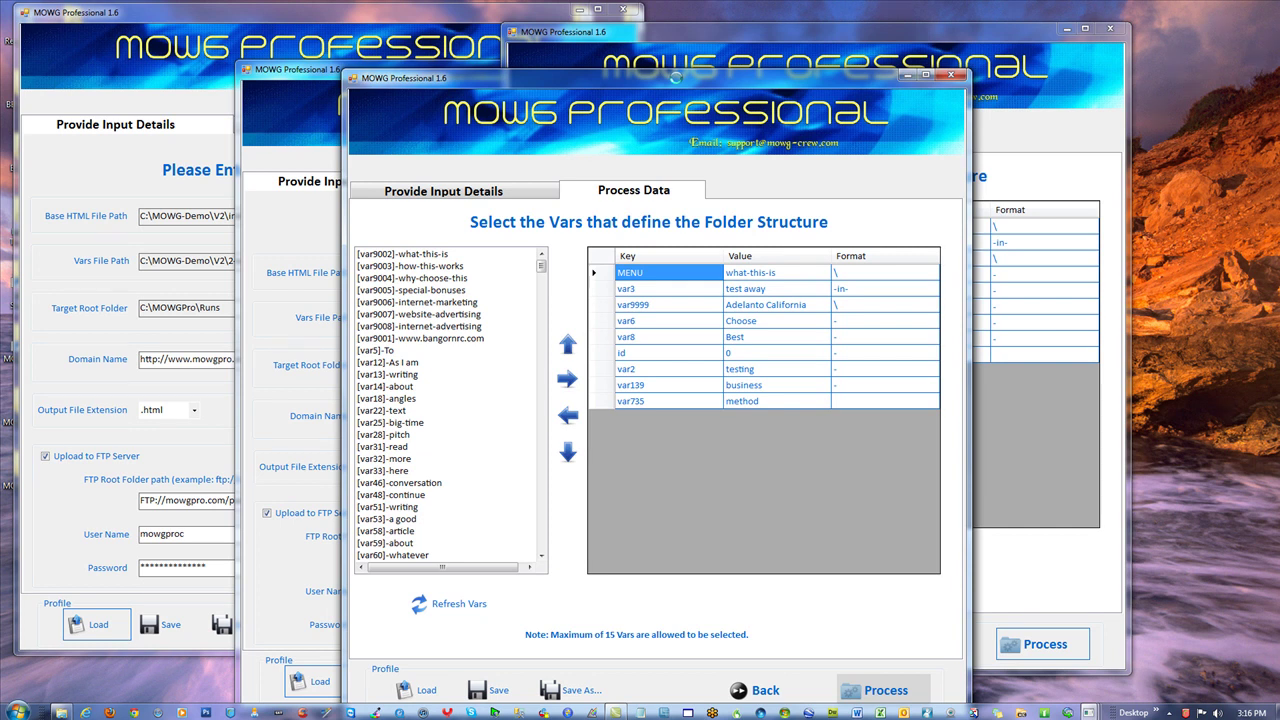
drag(673, 74, 738, 11)
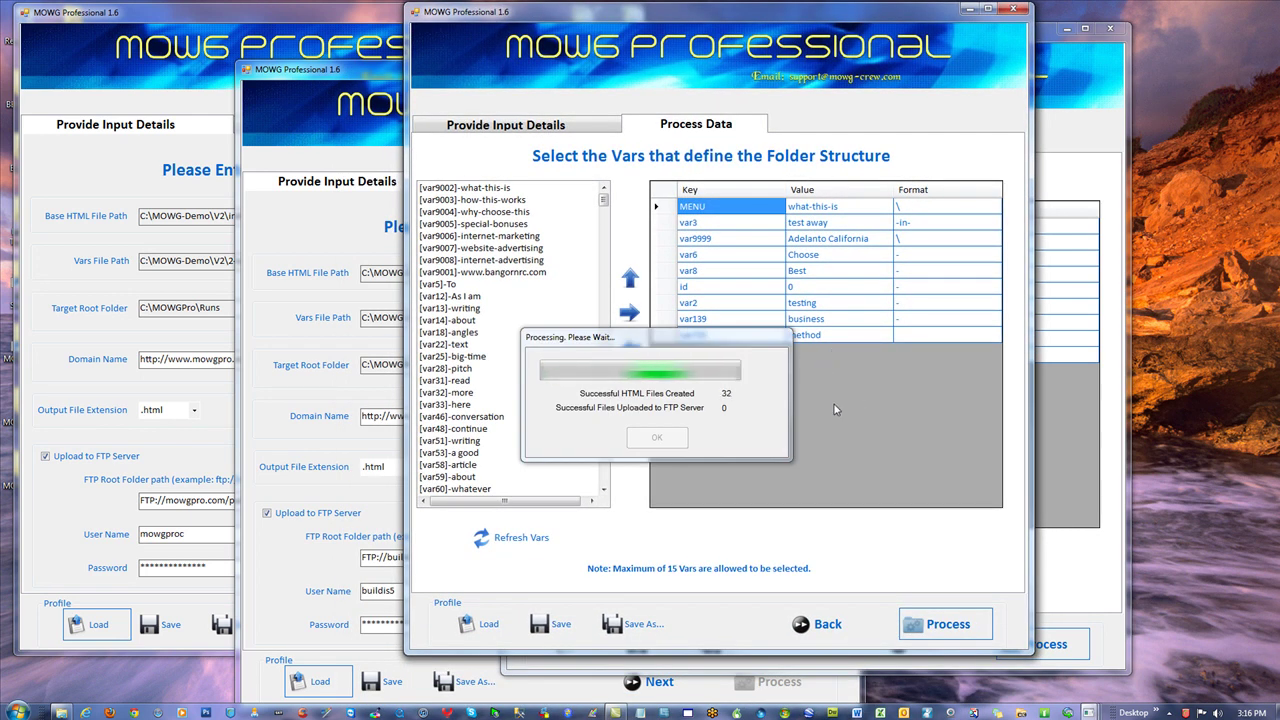
click(1058, 400)
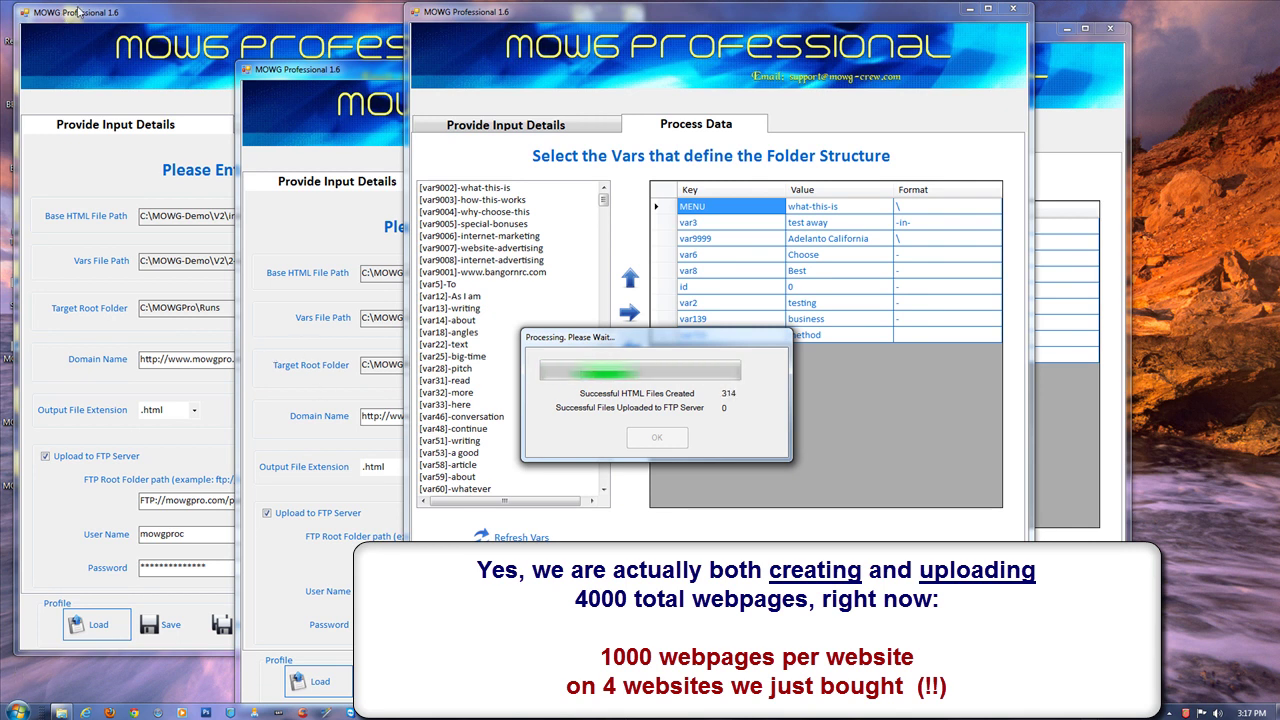
- Uncover the desktop shortcuts, open the Runs folder, examine the contents of MOWGRun_Date_011512_Time_151515, and close the folder window
drag(95, 14, 165, 11)
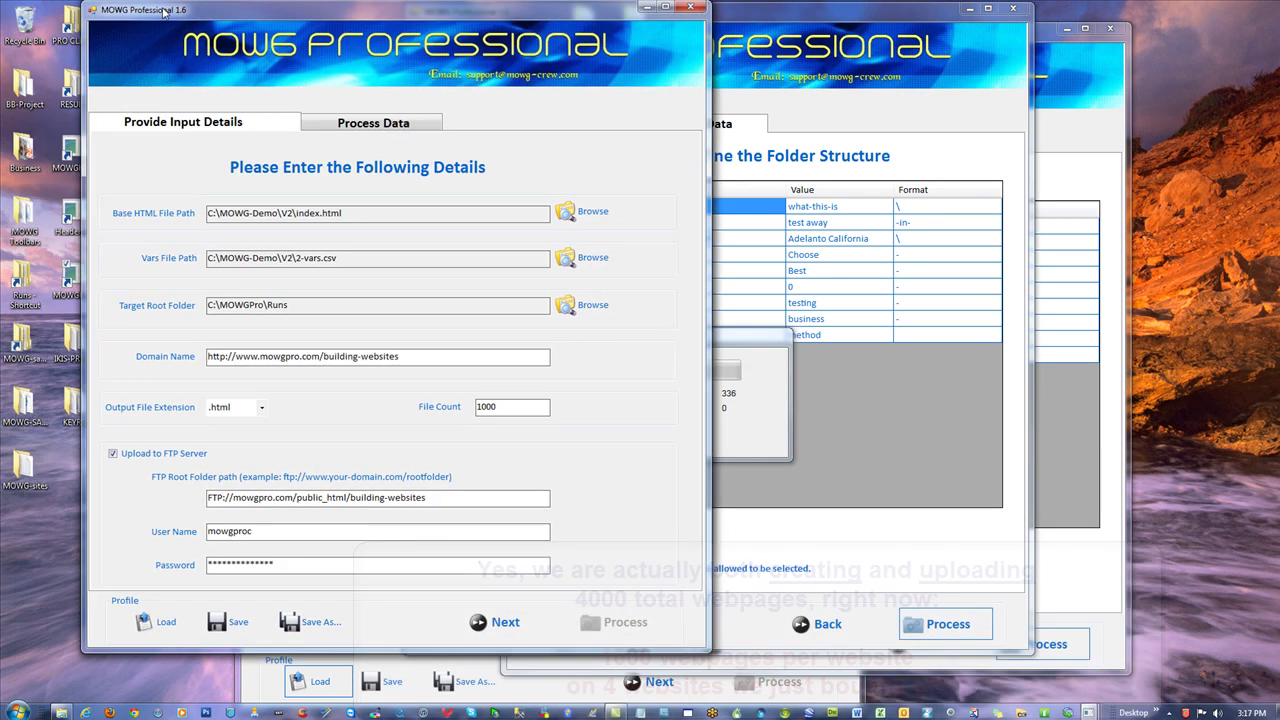
click(272, 692)
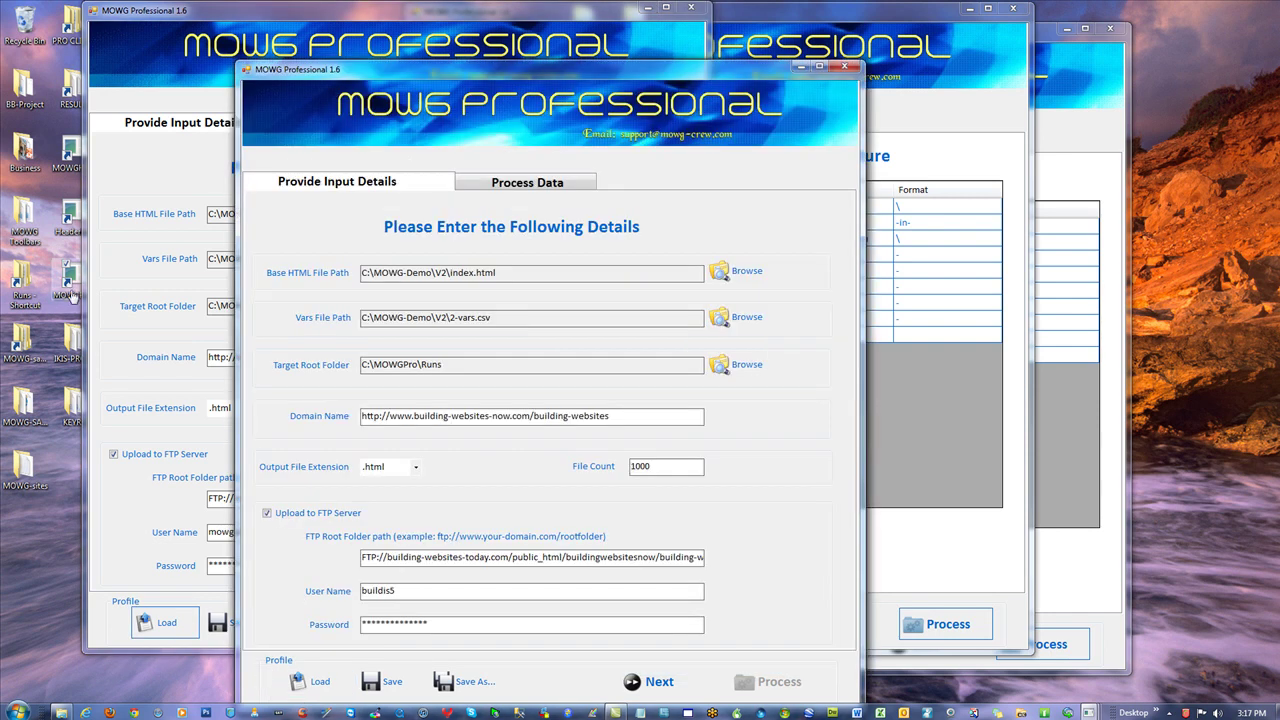
double_click(20, 278)
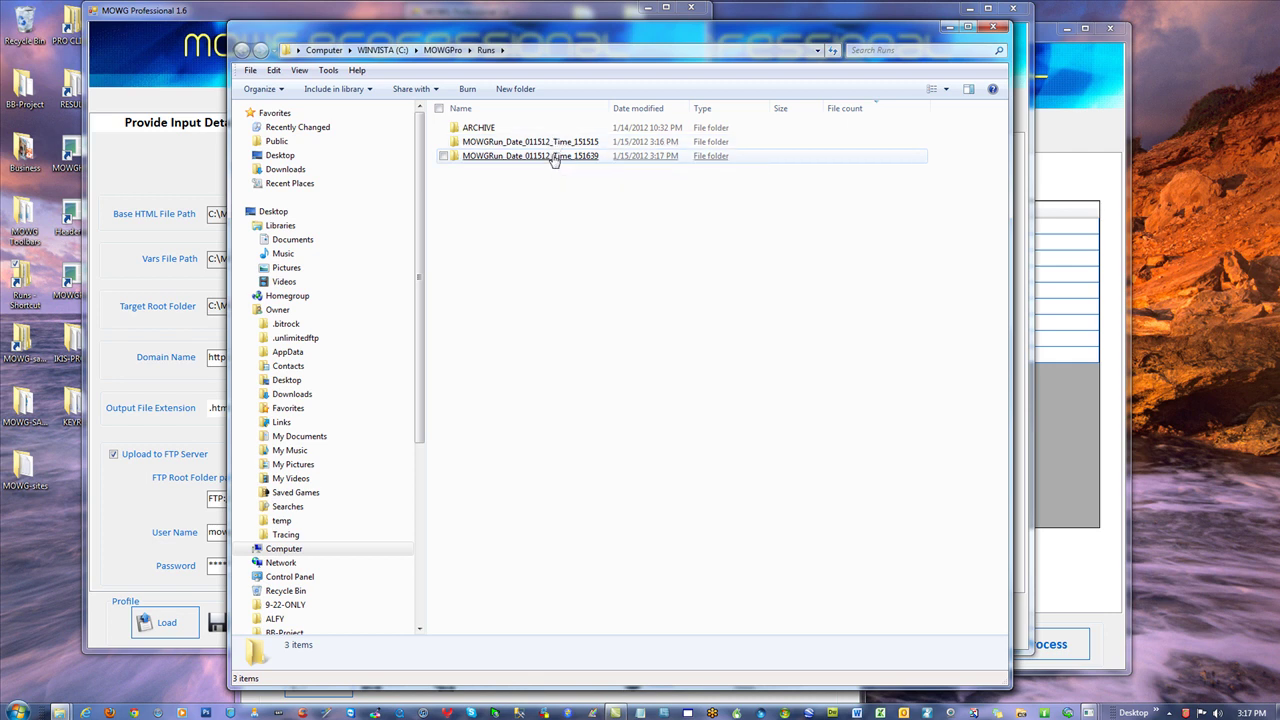
double_click(577, 141)
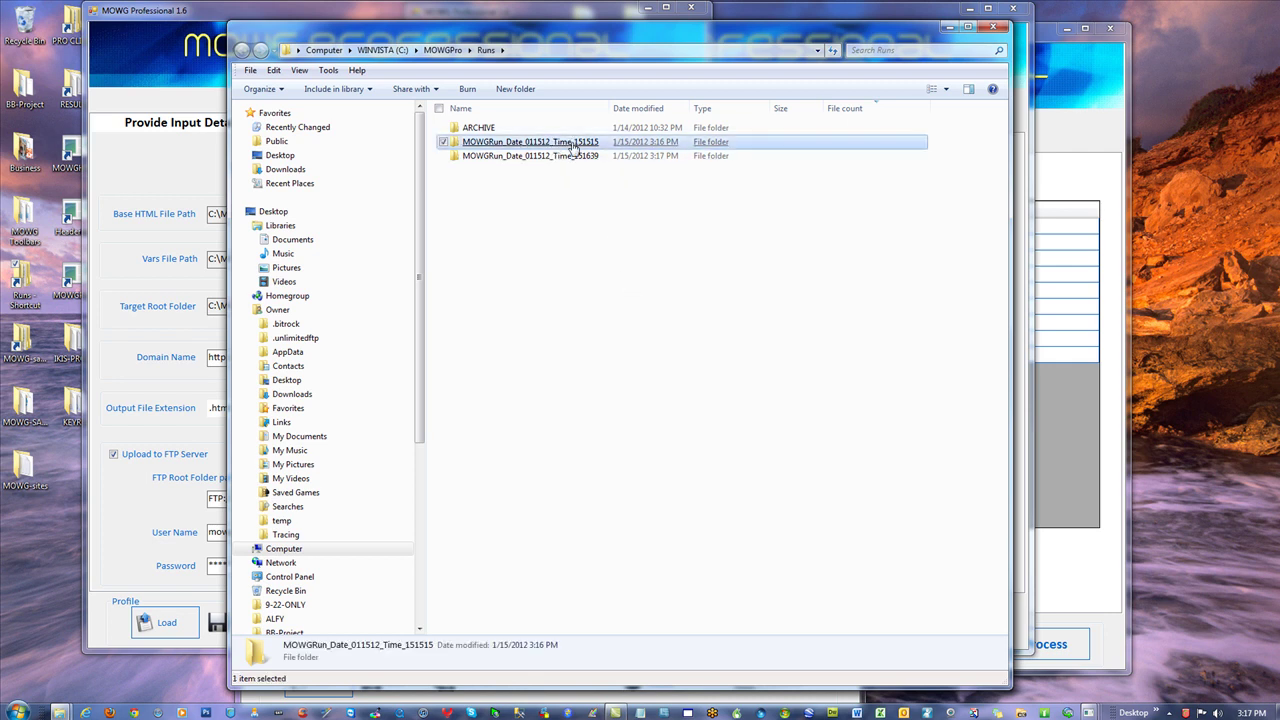
scroll(627, 400, down, 15)
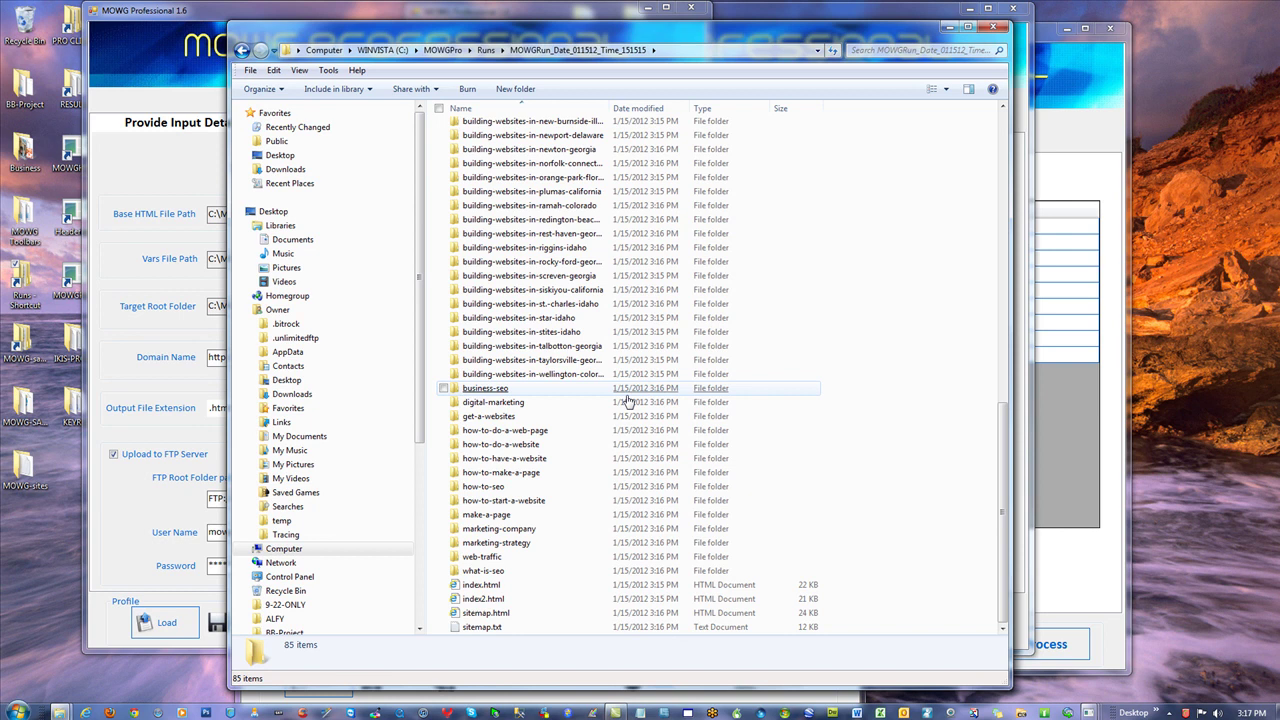
scroll(627, 400, up, 15)
click(486, 55)
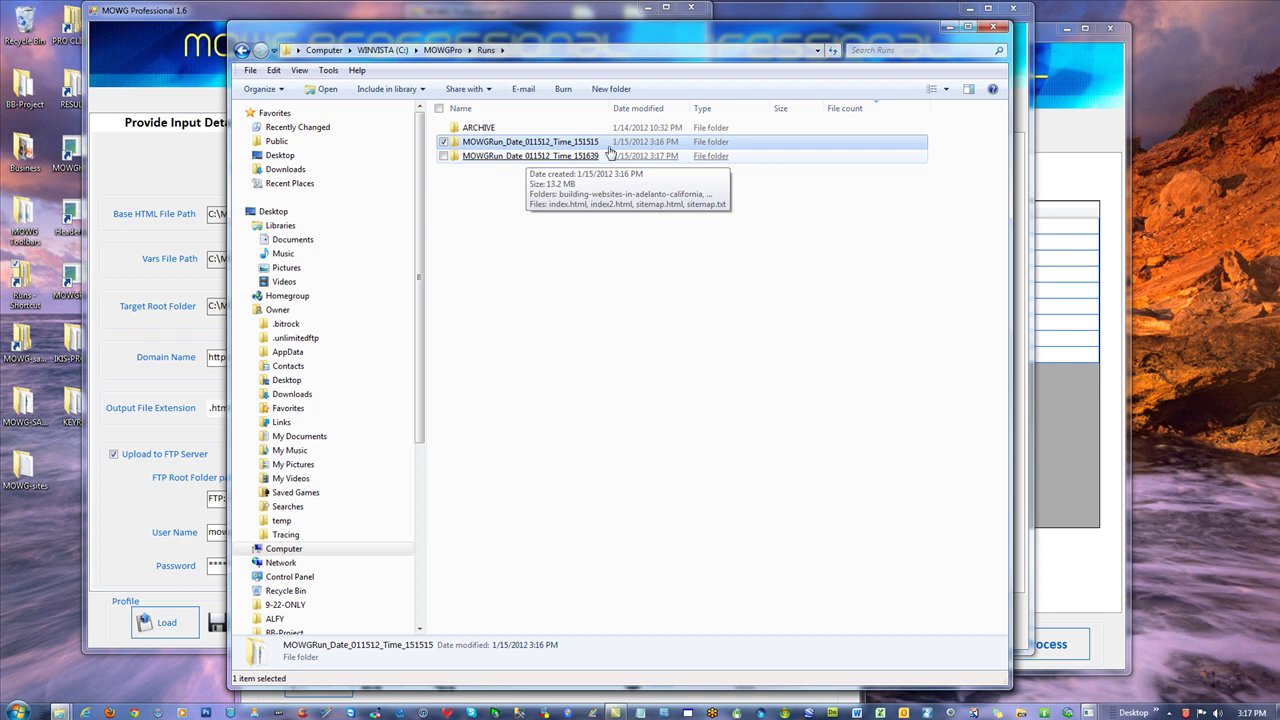
click(993, 29)
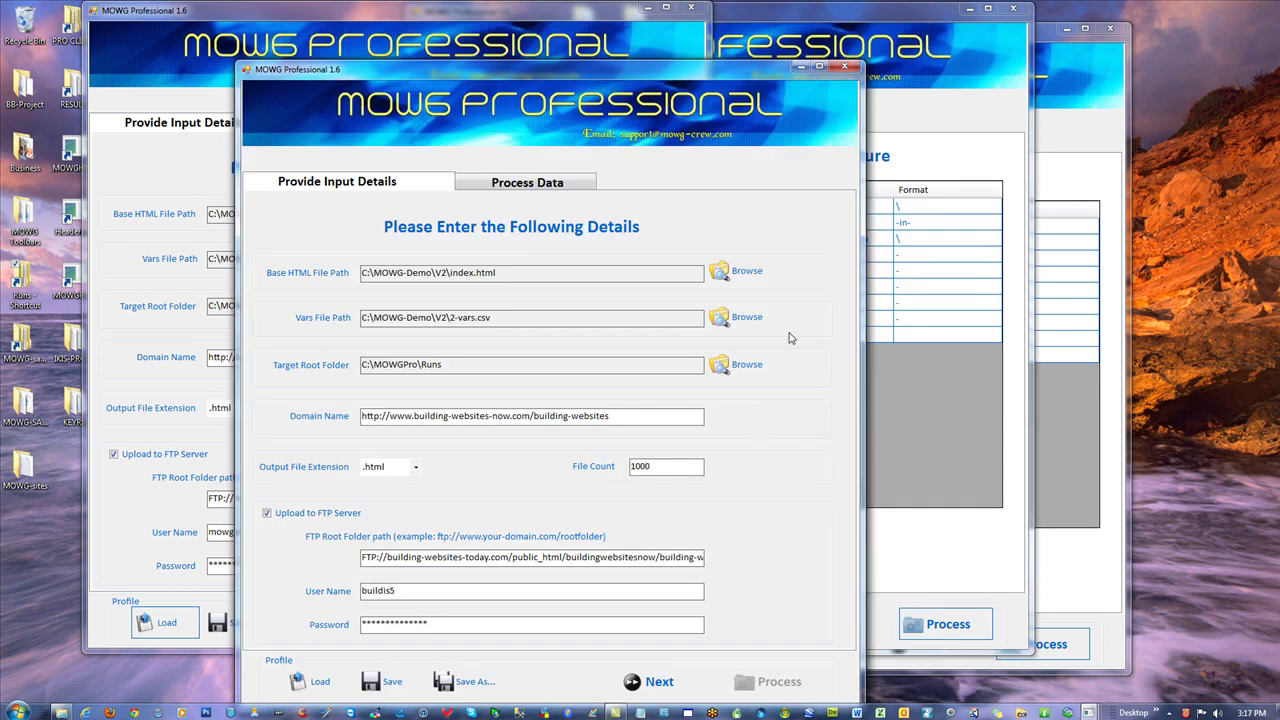
- Check the mowg-pro.com upload progress and start processing the building-websites-now.com project with its loaded folder-structure vars
click(868, 20)
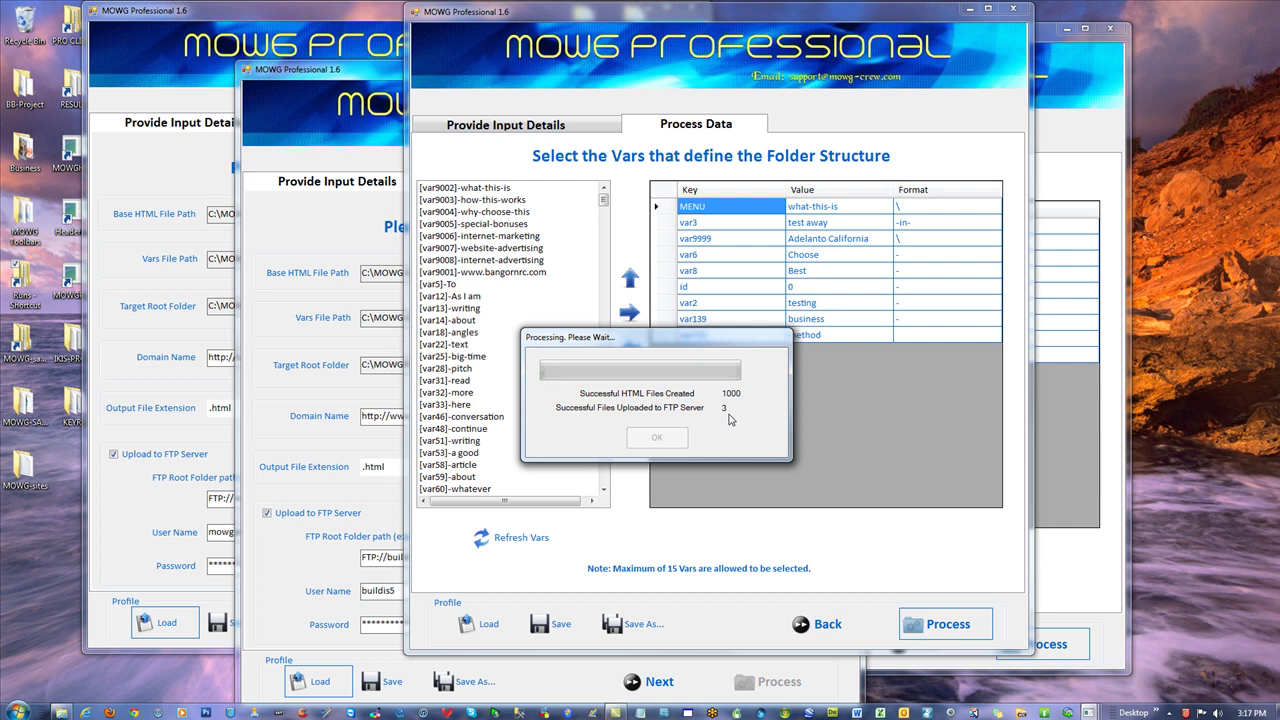
click(279, 331)
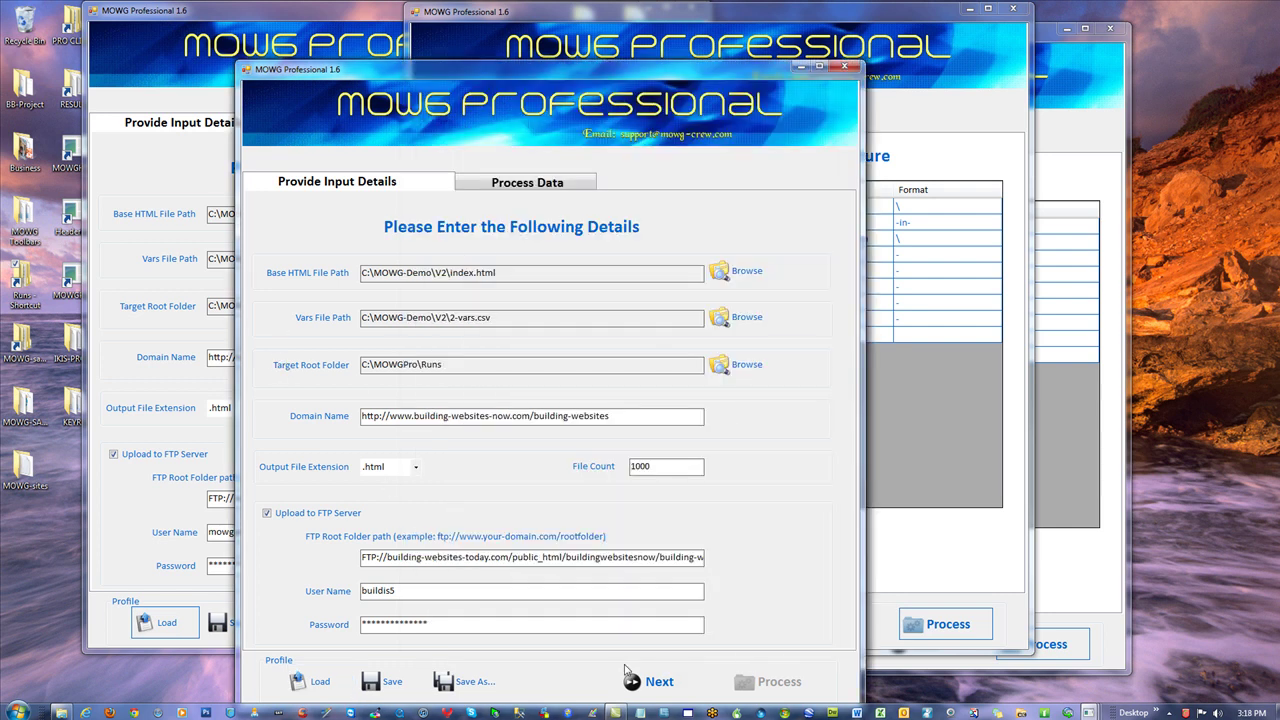
click(628, 672)
click(780, 684)
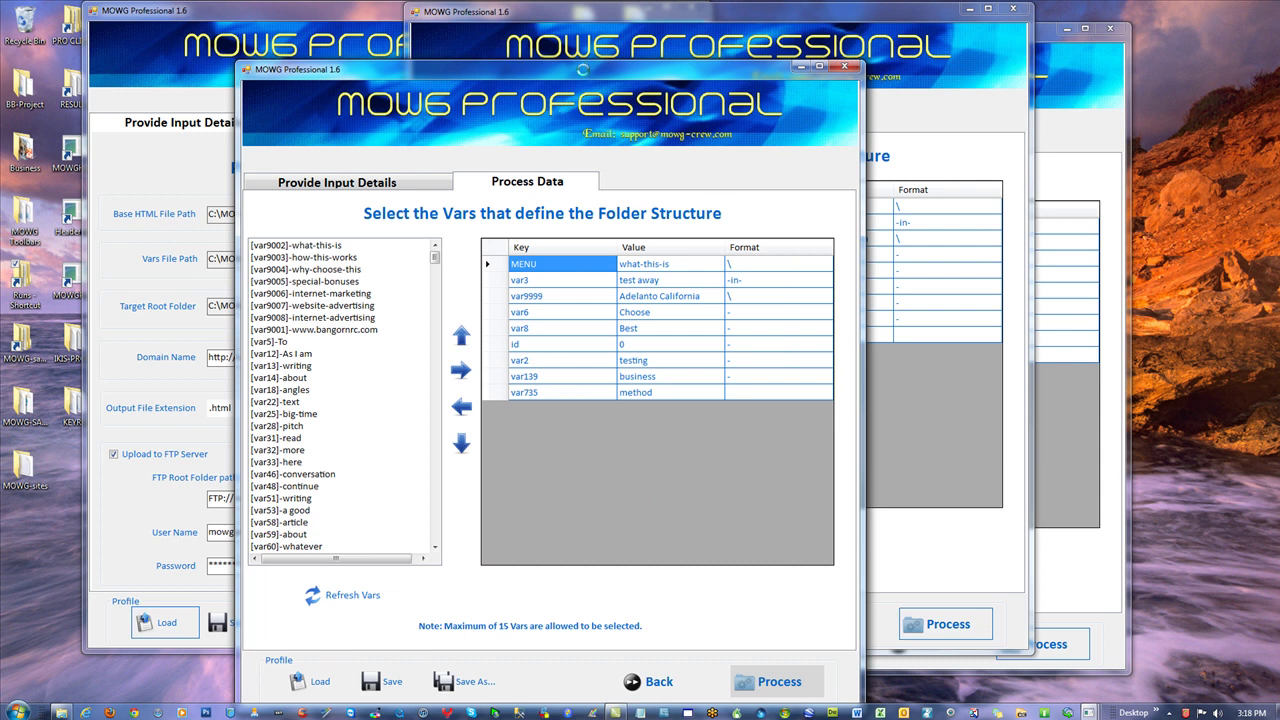
drag(583, 70, 601, 49)
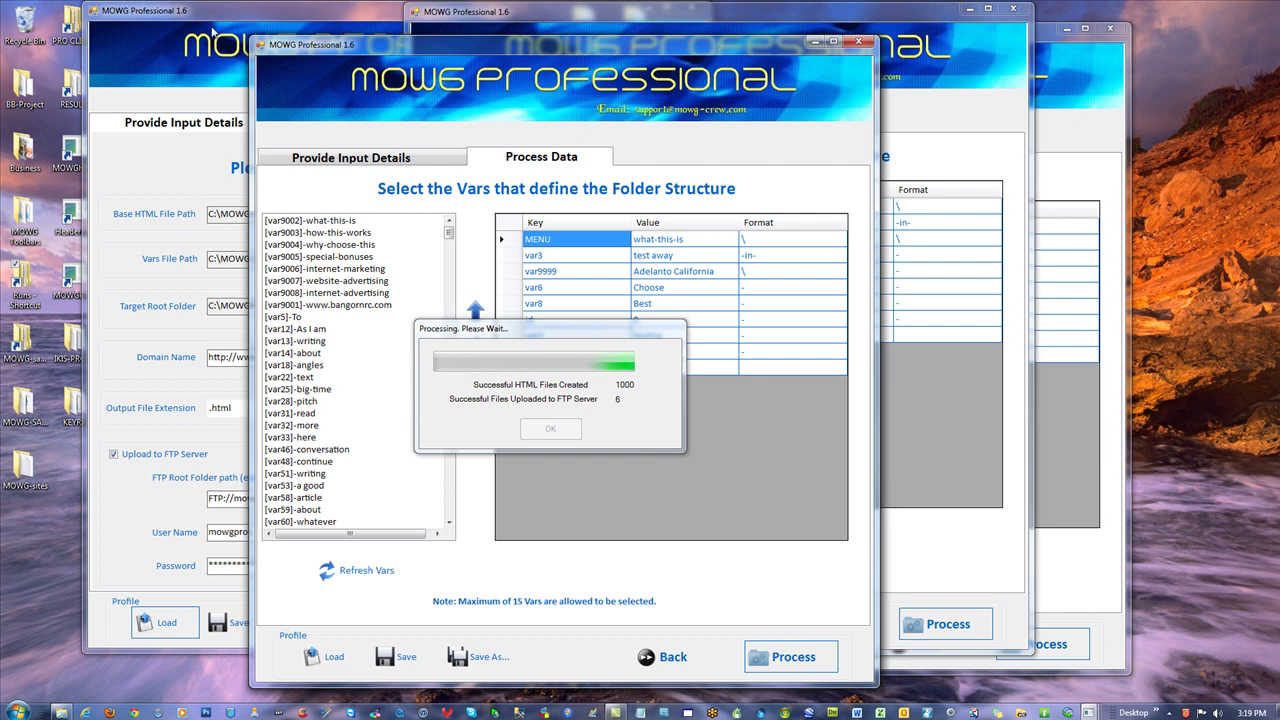
- Start processing the mowgpro.com project with its loaded vars and bring the building-websites-today.com run to the front
click(213, 13)
click(508, 620)
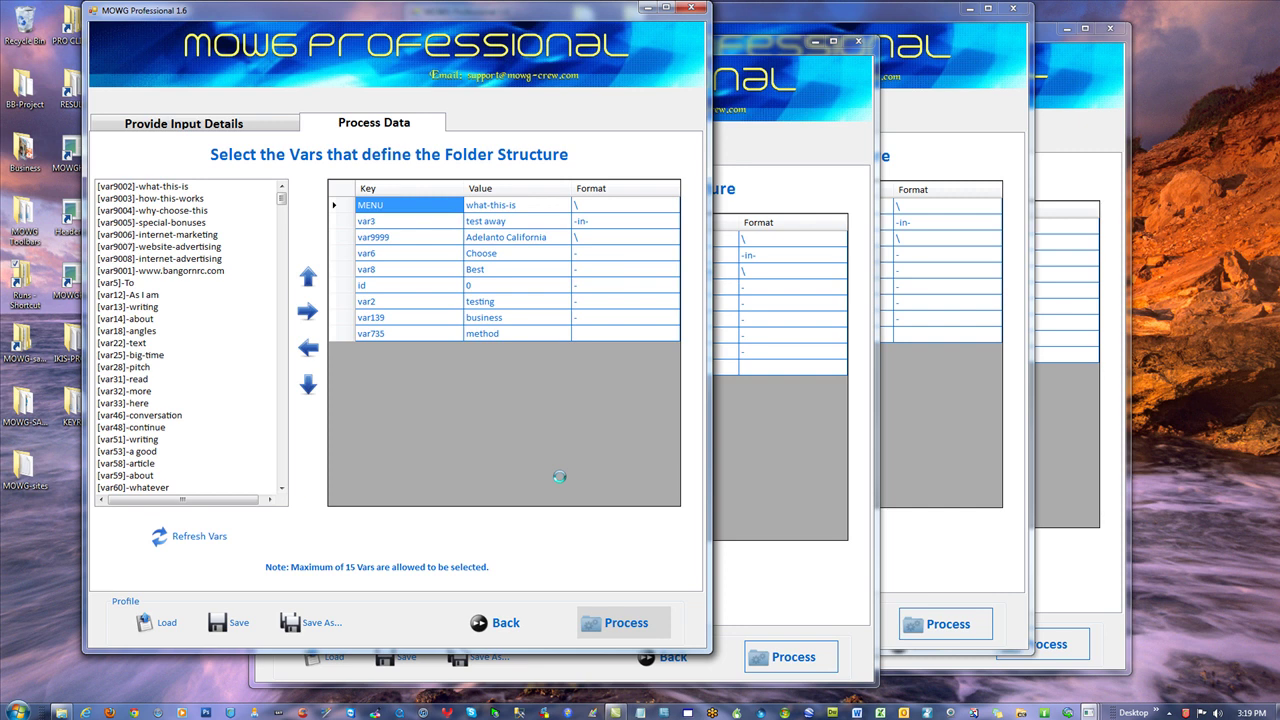
click(1086, 448)
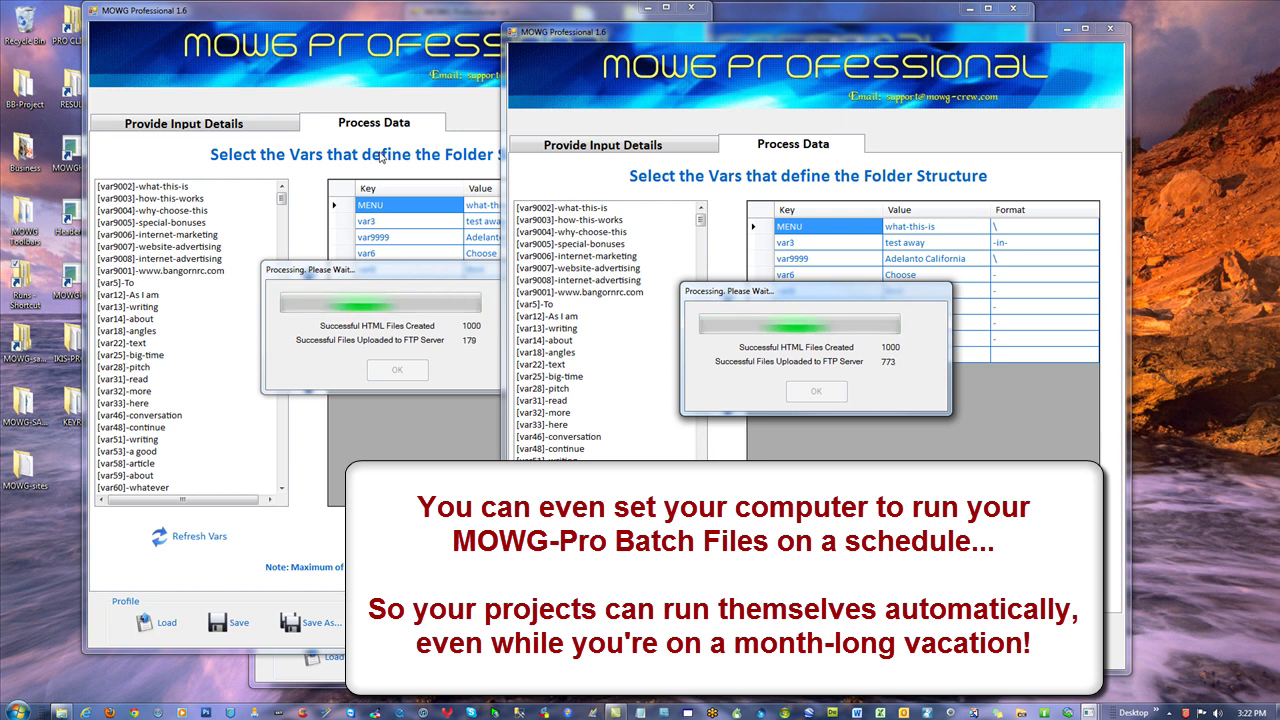
- Open Task Scheduler from the System Tools group of the Windows accessories
click(18, 710)
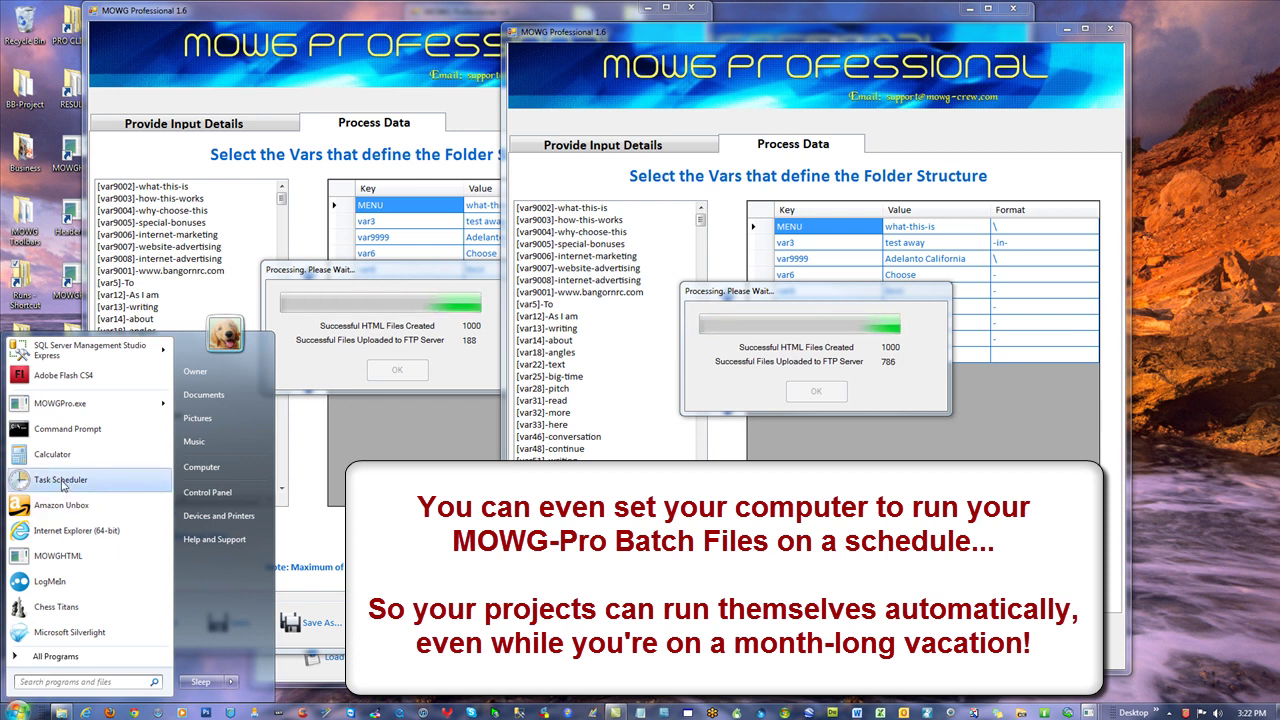
click(62, 655)
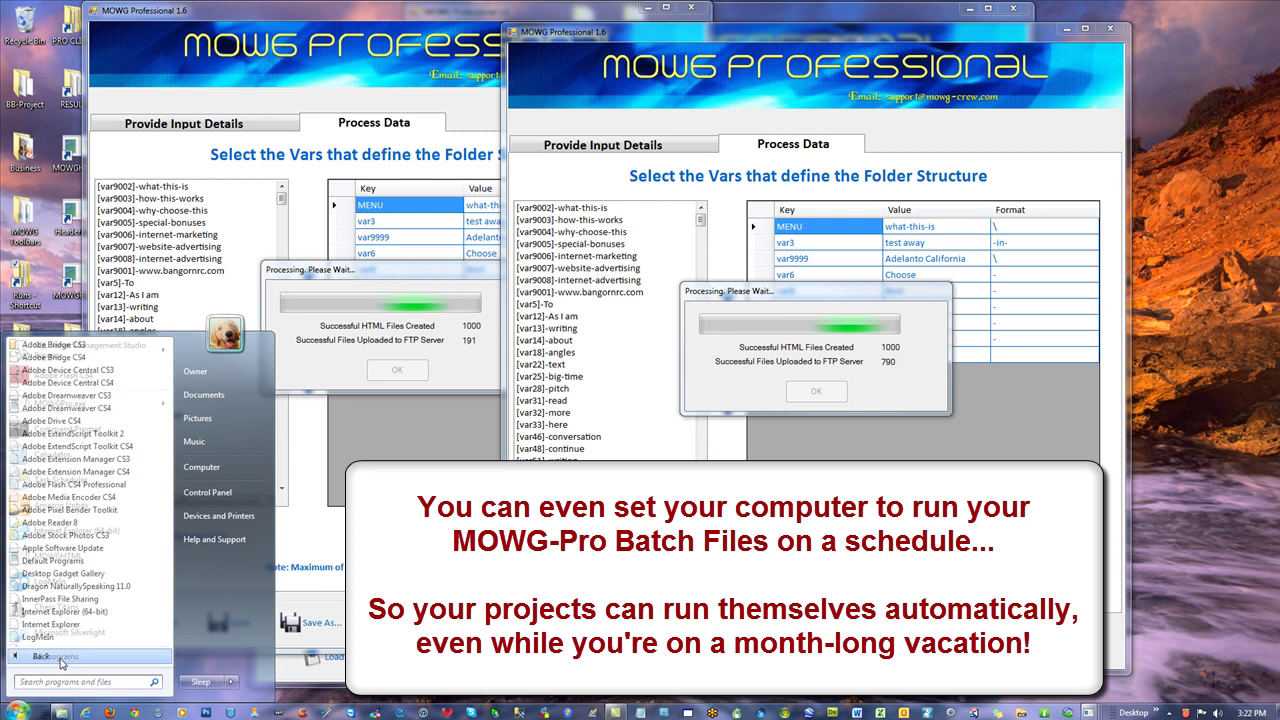
scroll(94, 484, down, 15)
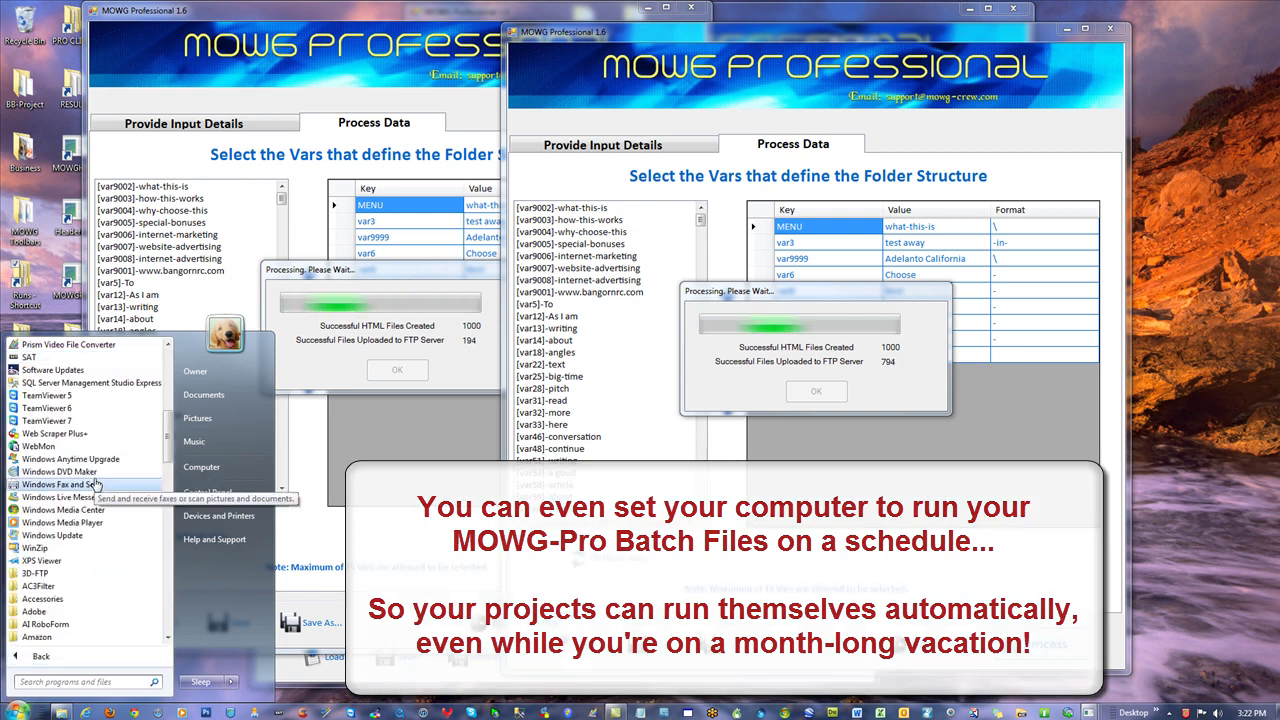
click(92, 484)
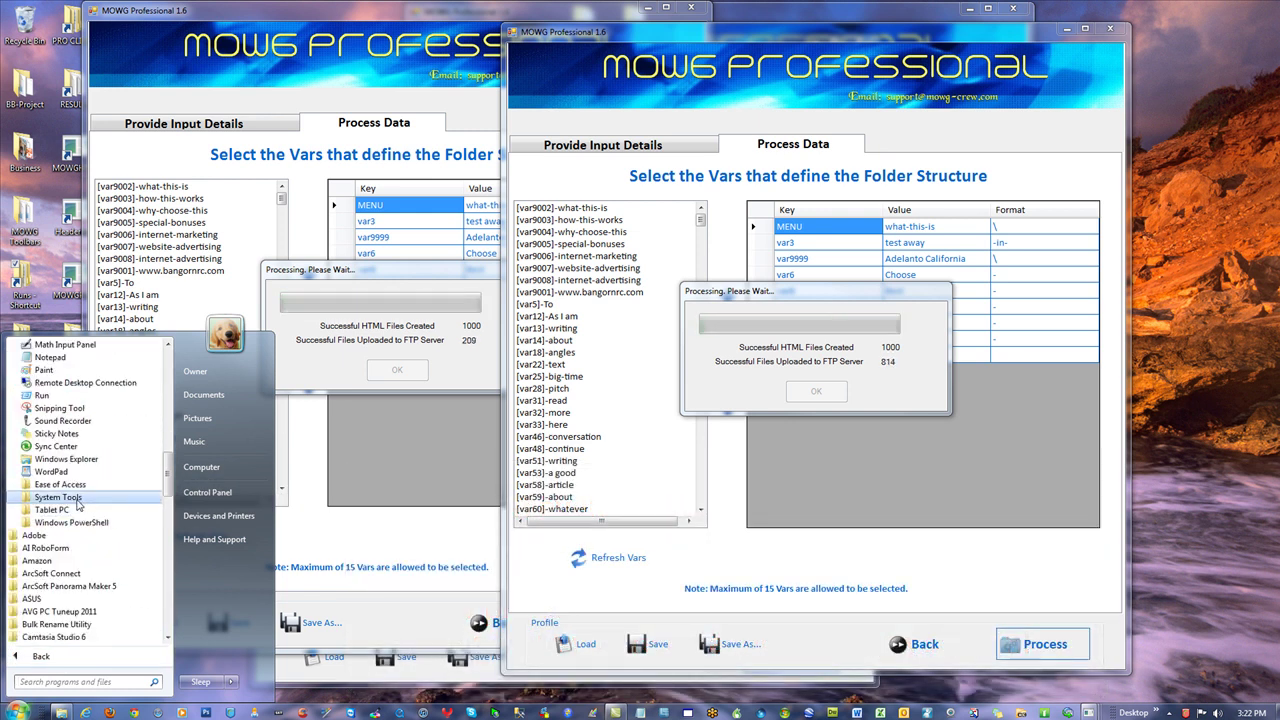
click(78, 505)
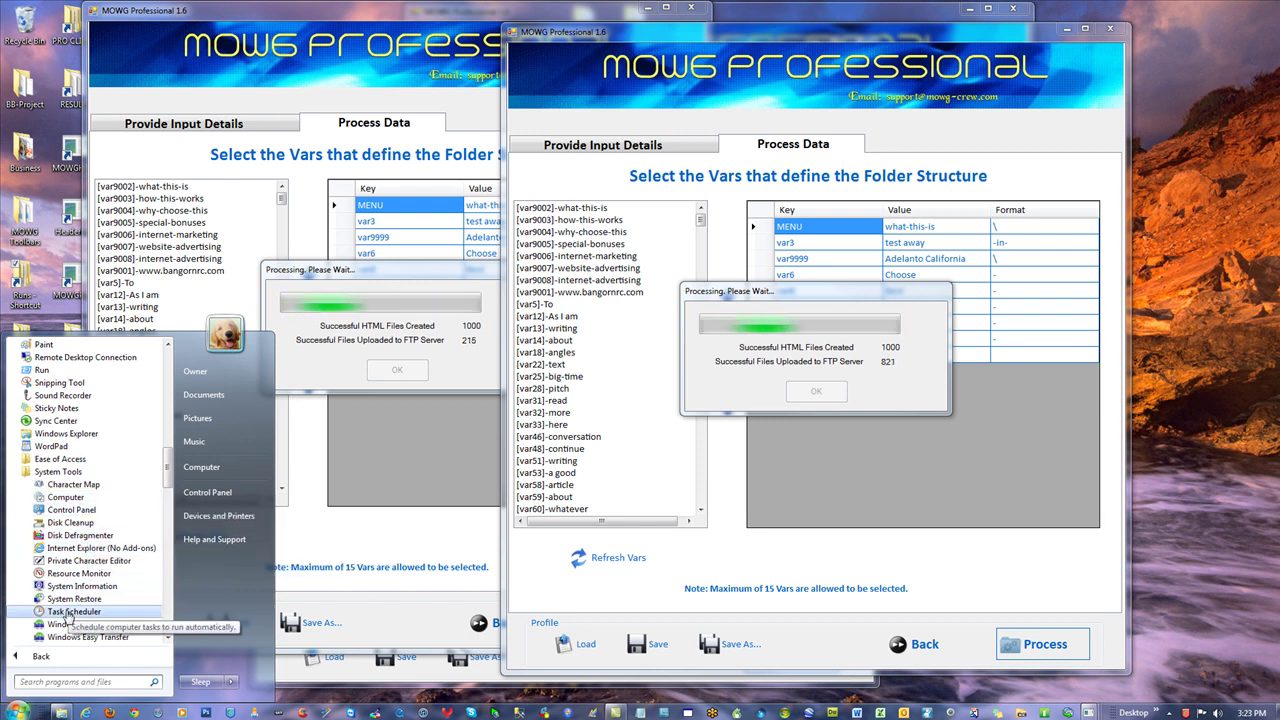
click(66, 612)
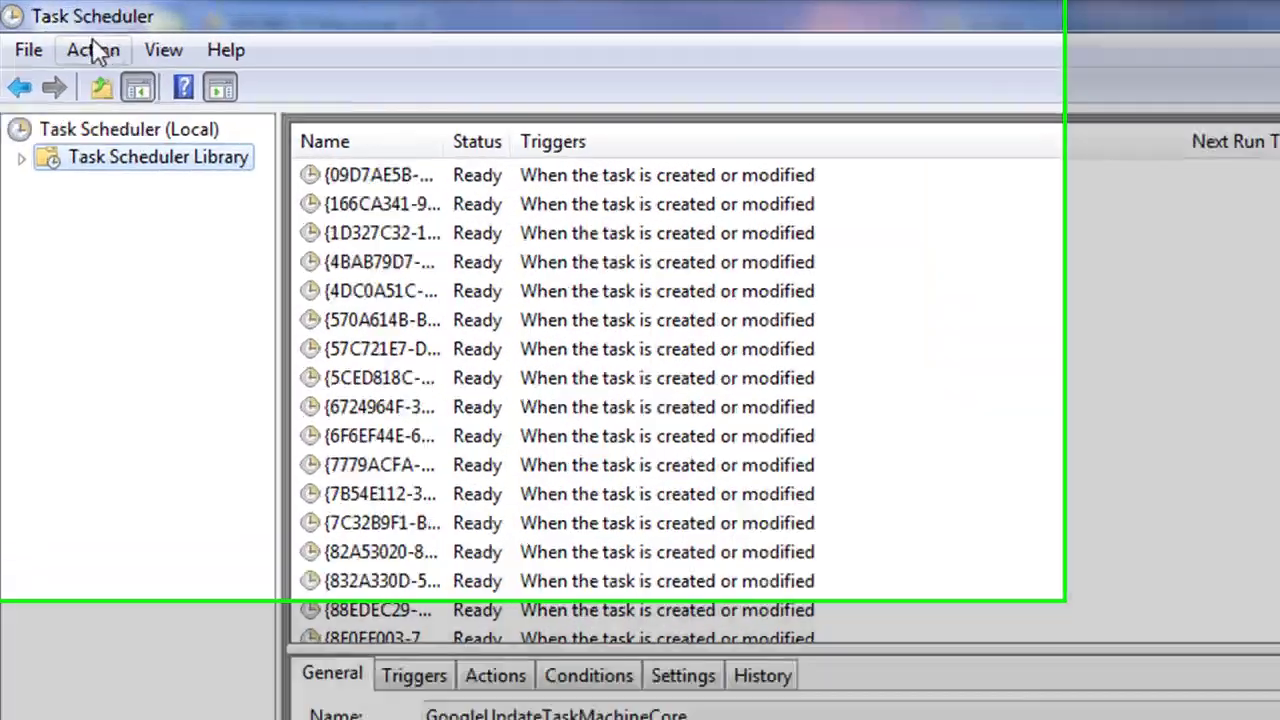
- View the Create Basic Task wizard's scheduling stages and cancel it without creating a task
click(41, 22)
mouse_move(66, 24)
mouse_move(112, 60)
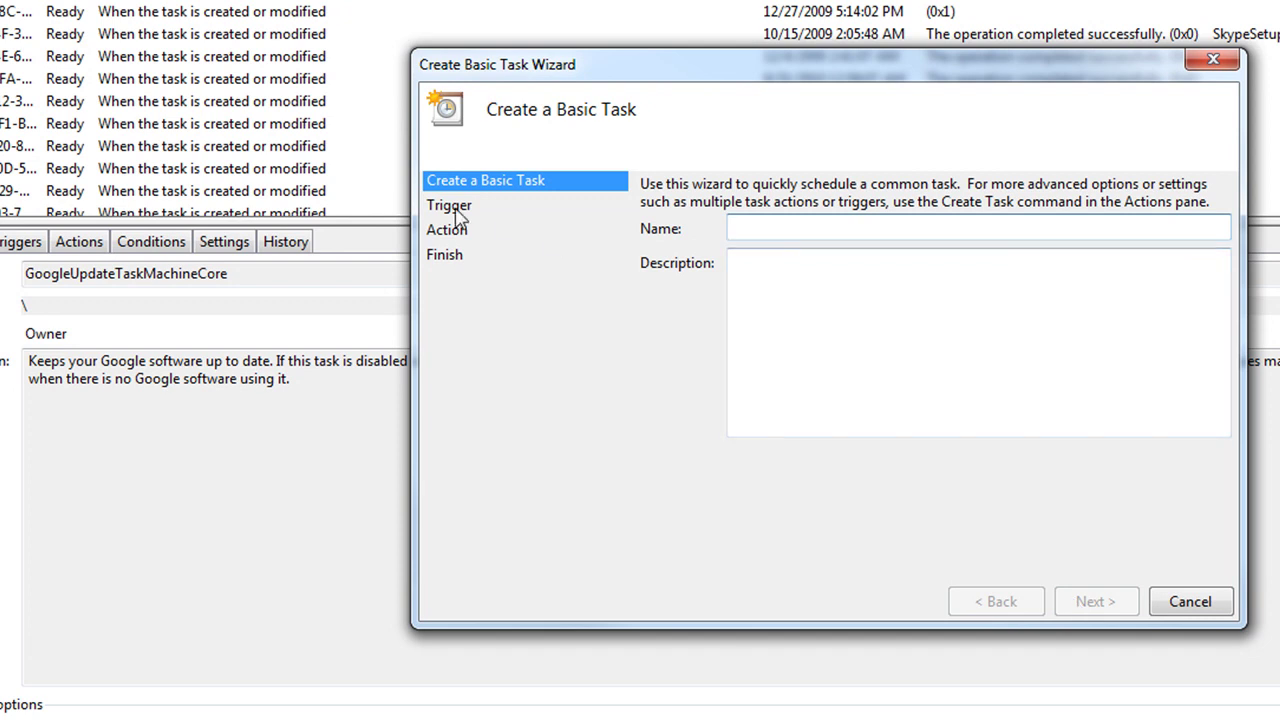
click(1205, 610)
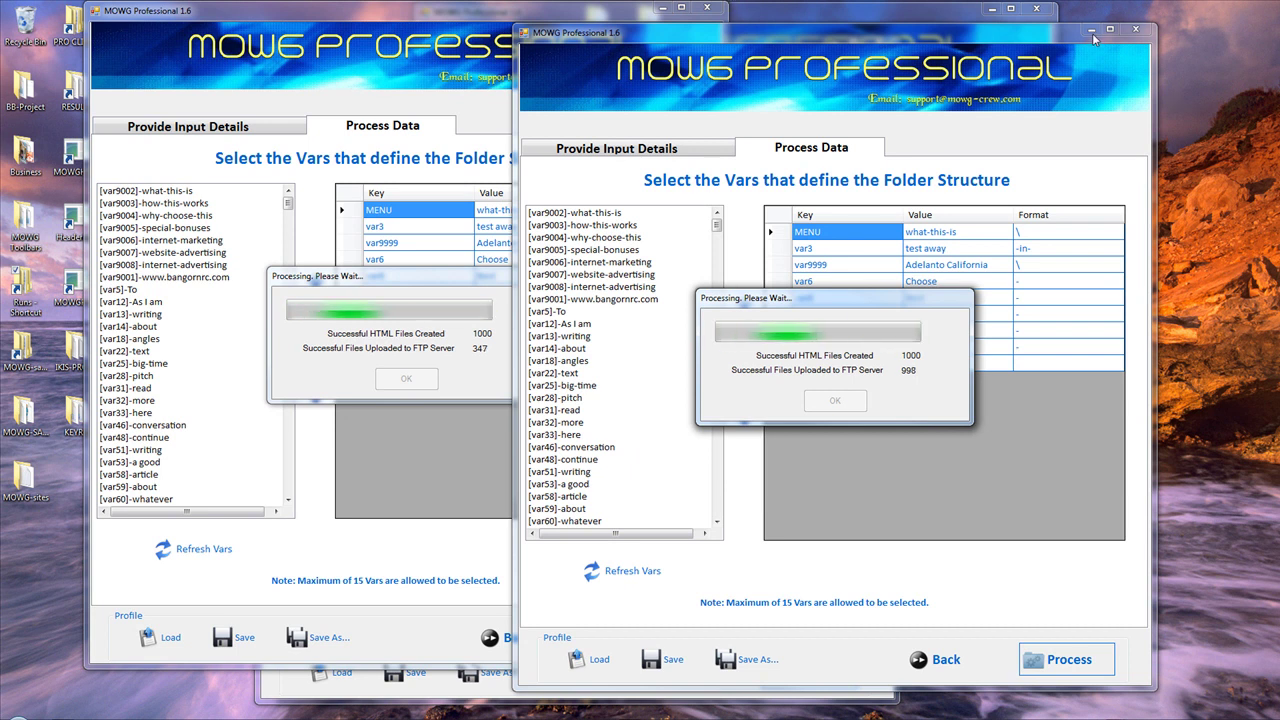
- Minimize all open windows to show the desktop
click(624, 10)
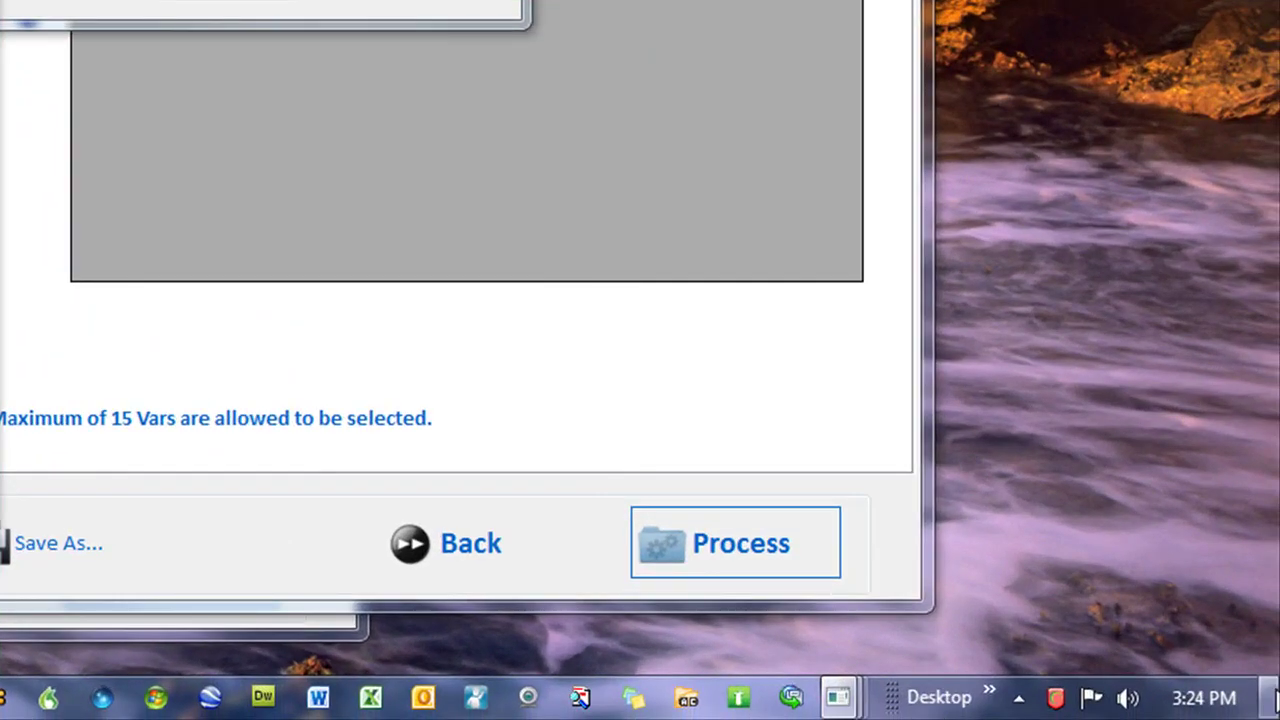
mouse_move(1270, 700)
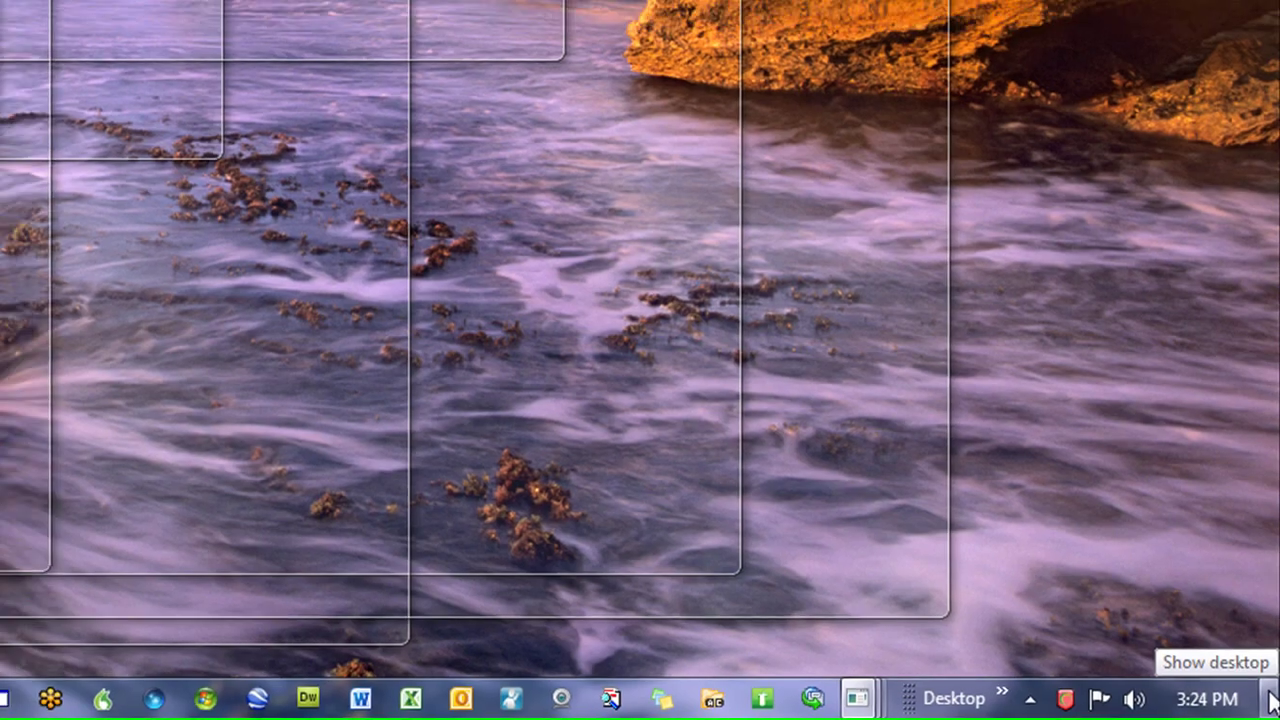
click(1270, 700)
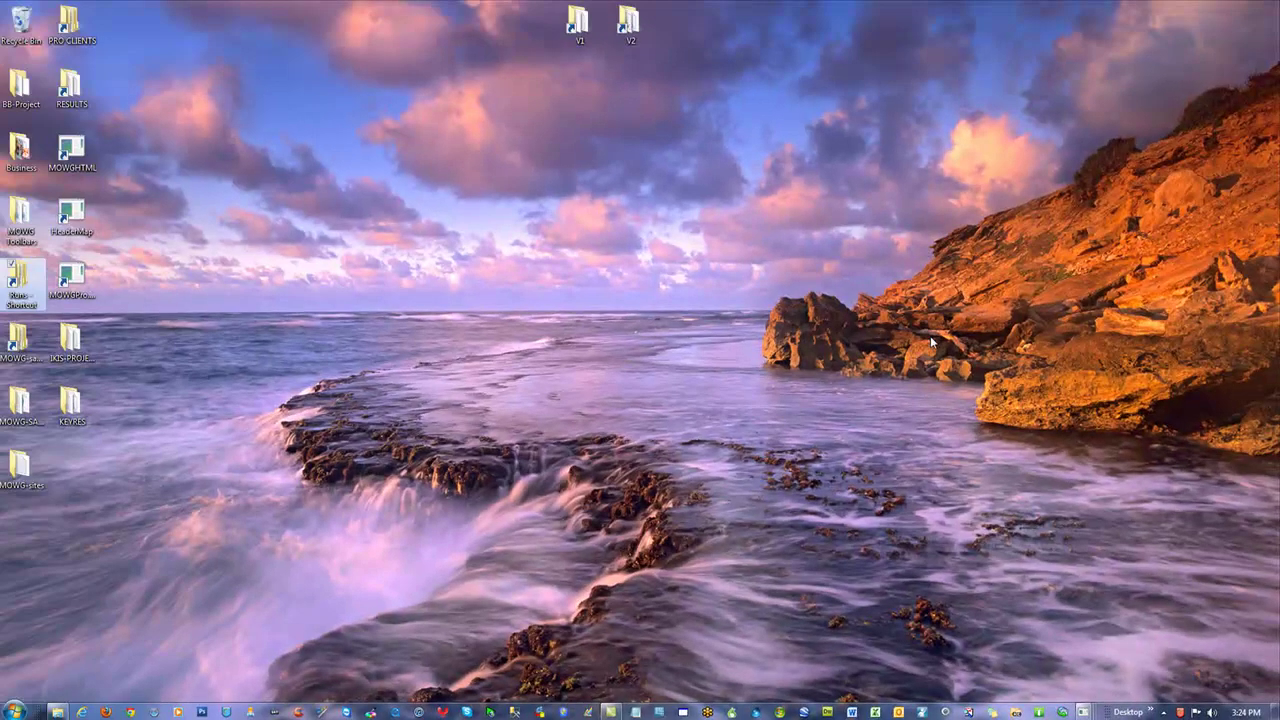
mouse_move(682, 712)
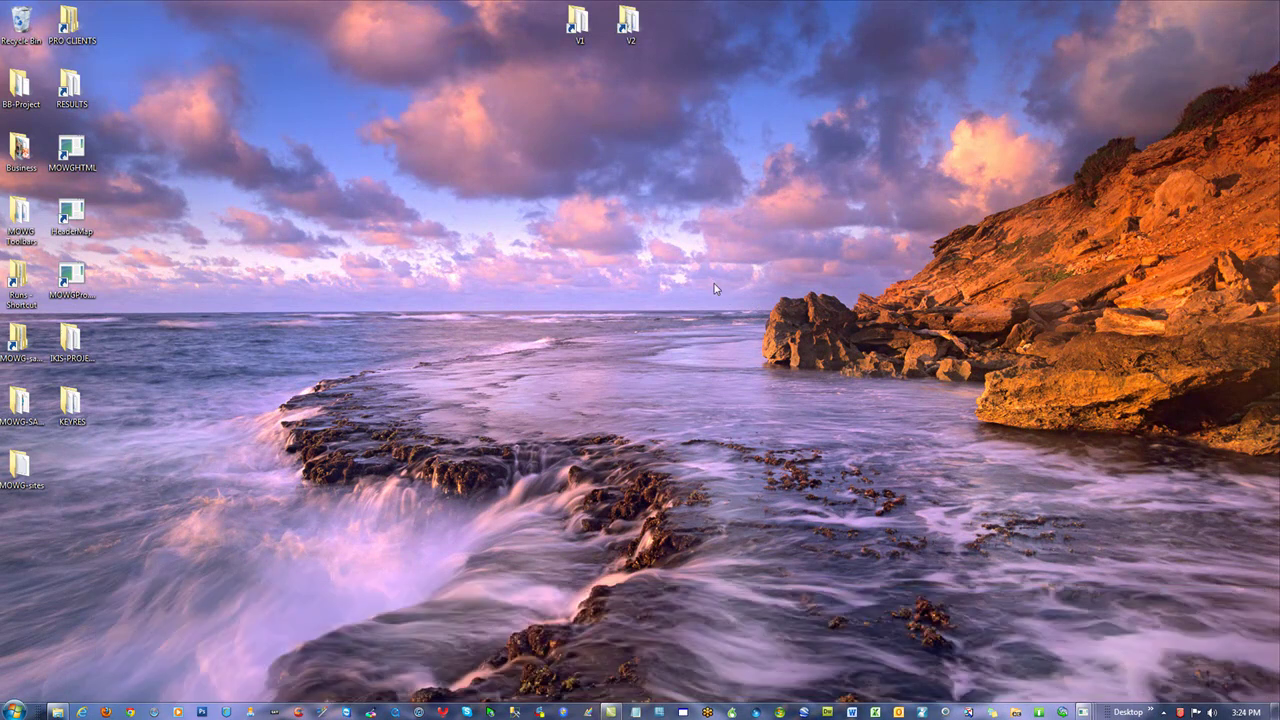
- Empty the Recycle Bin with permanent deletion and exit the background program that has the red notification-area icon
right_click(18, 22)
click(75, 57)
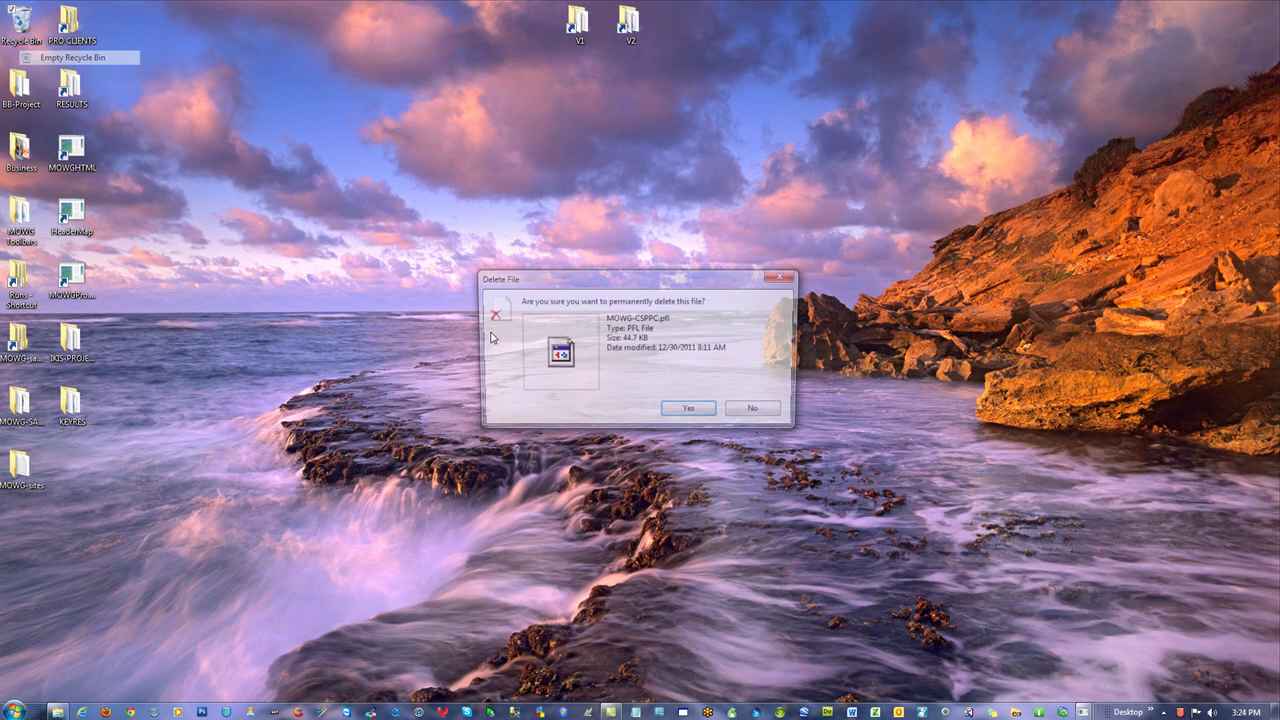
click(680, 412)
click(621, 76)
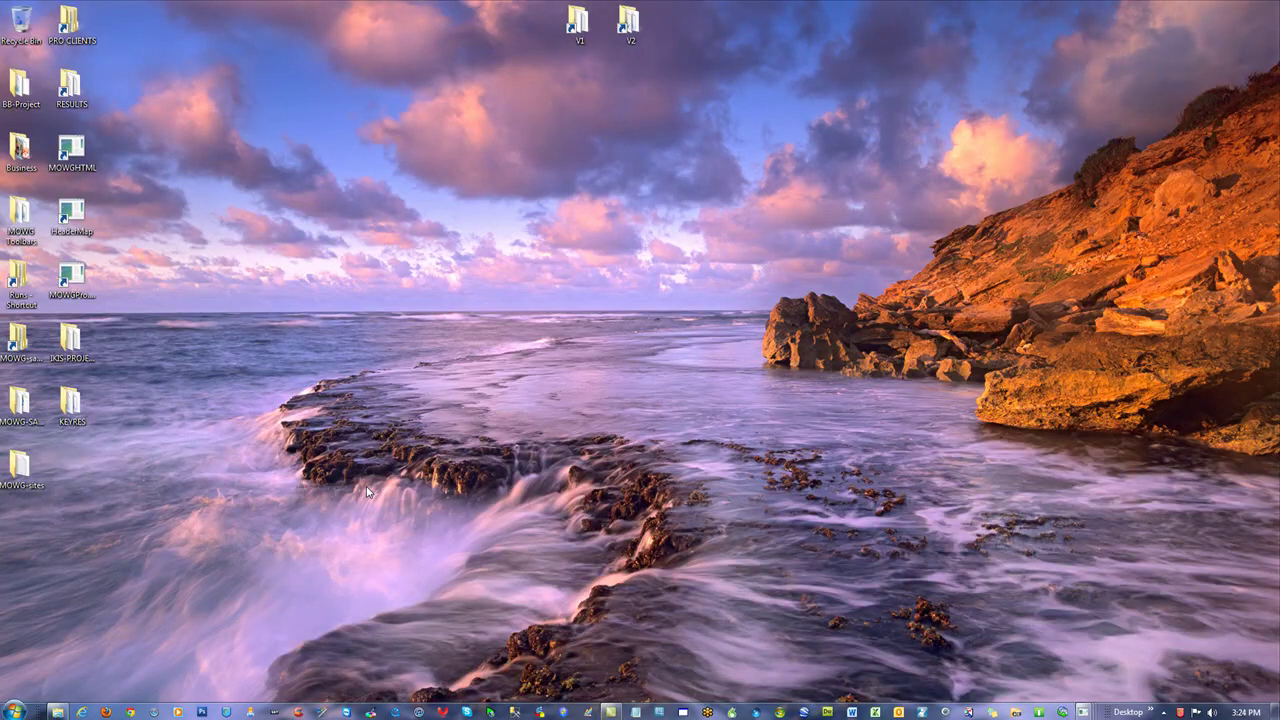
right_click(1181, 712)
click(1098, 703)
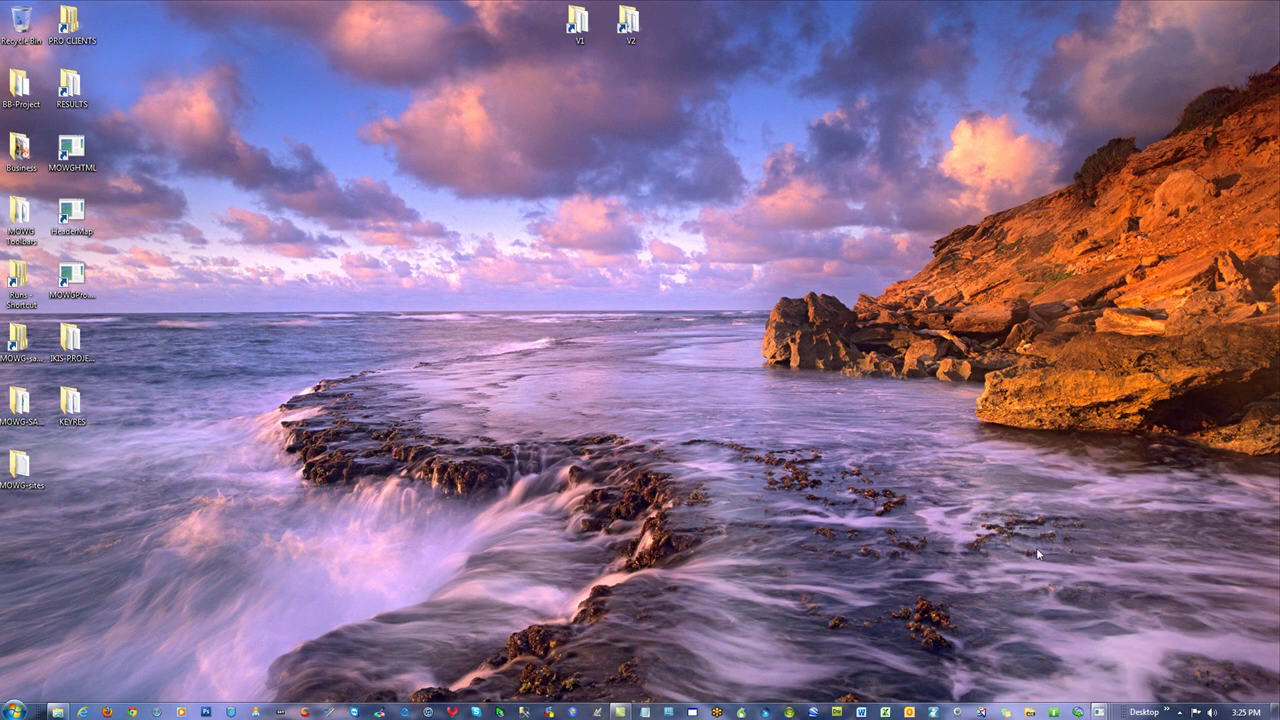
- Restore the MOWG Professional windows, look at the run folders in MOWGPro's Runs folder, and close that folder window
mouse_move(1105, 713)
mouse_move(620, 711)
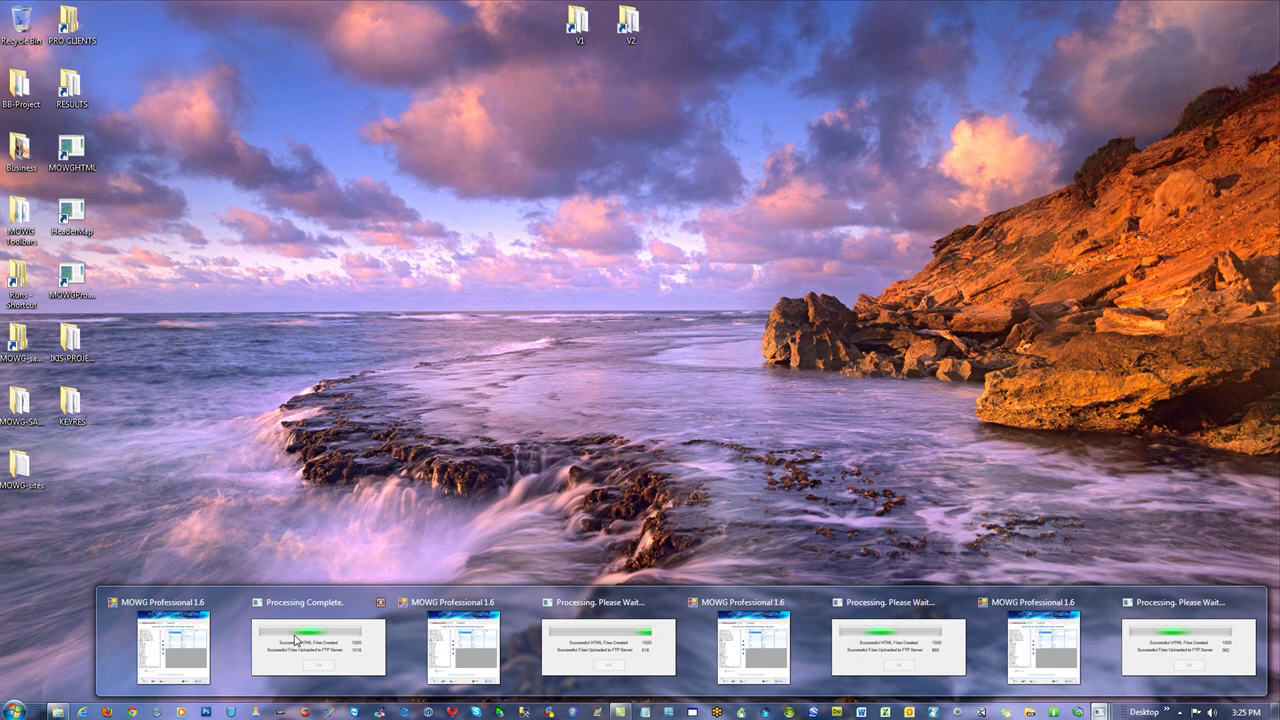
click(177, 643)
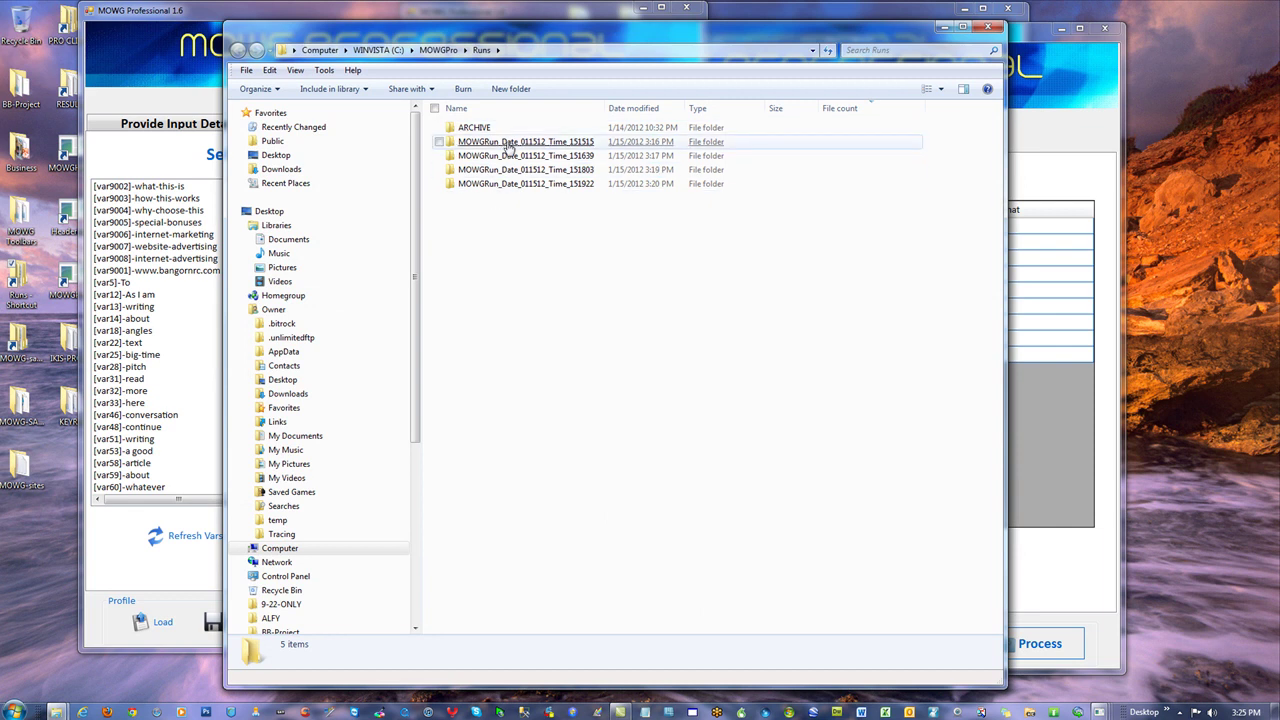
click(988, 28)
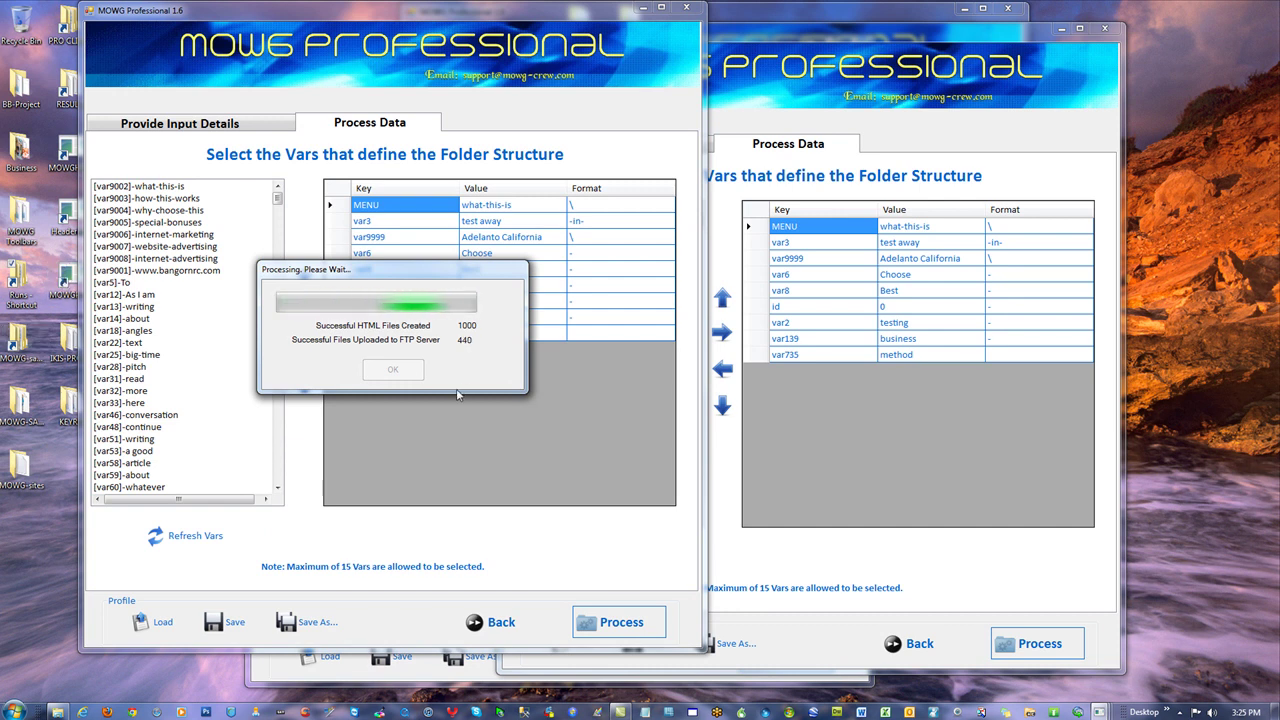
- Bring the overlapping MOWG Professional windows forward one after another to look for their processing dialogs
click(1060, 97)
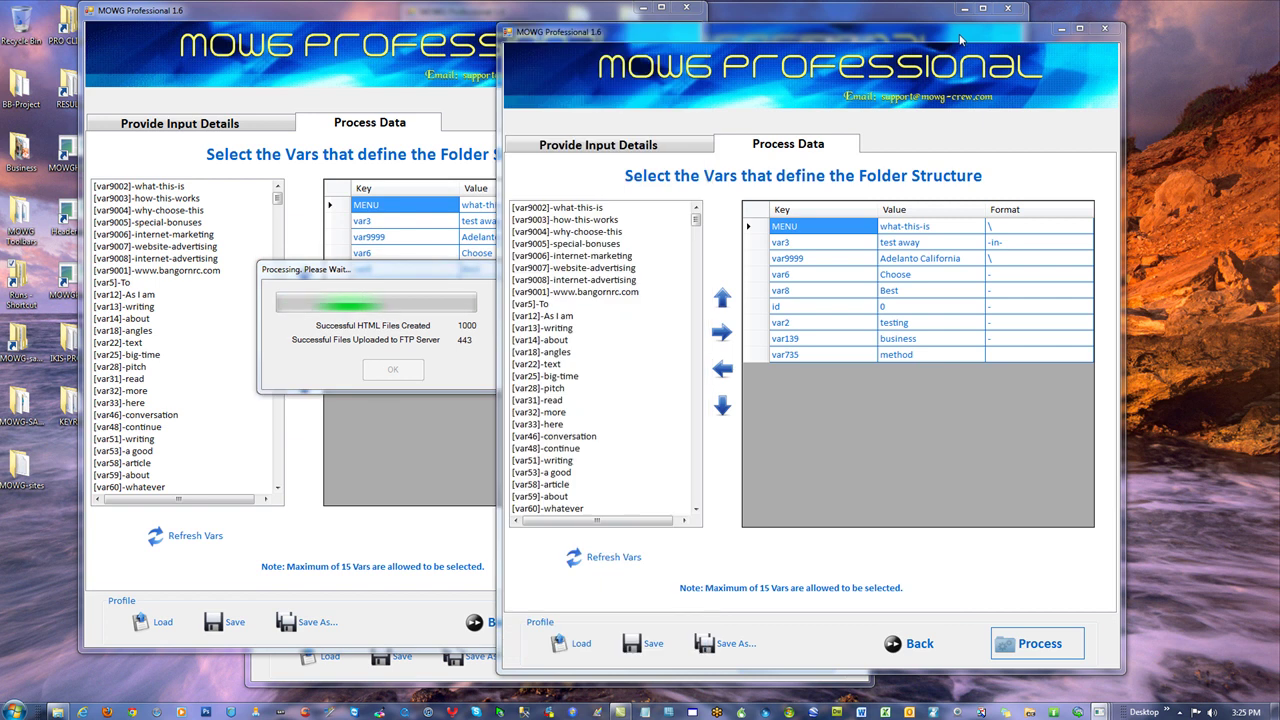
click(890, 10)
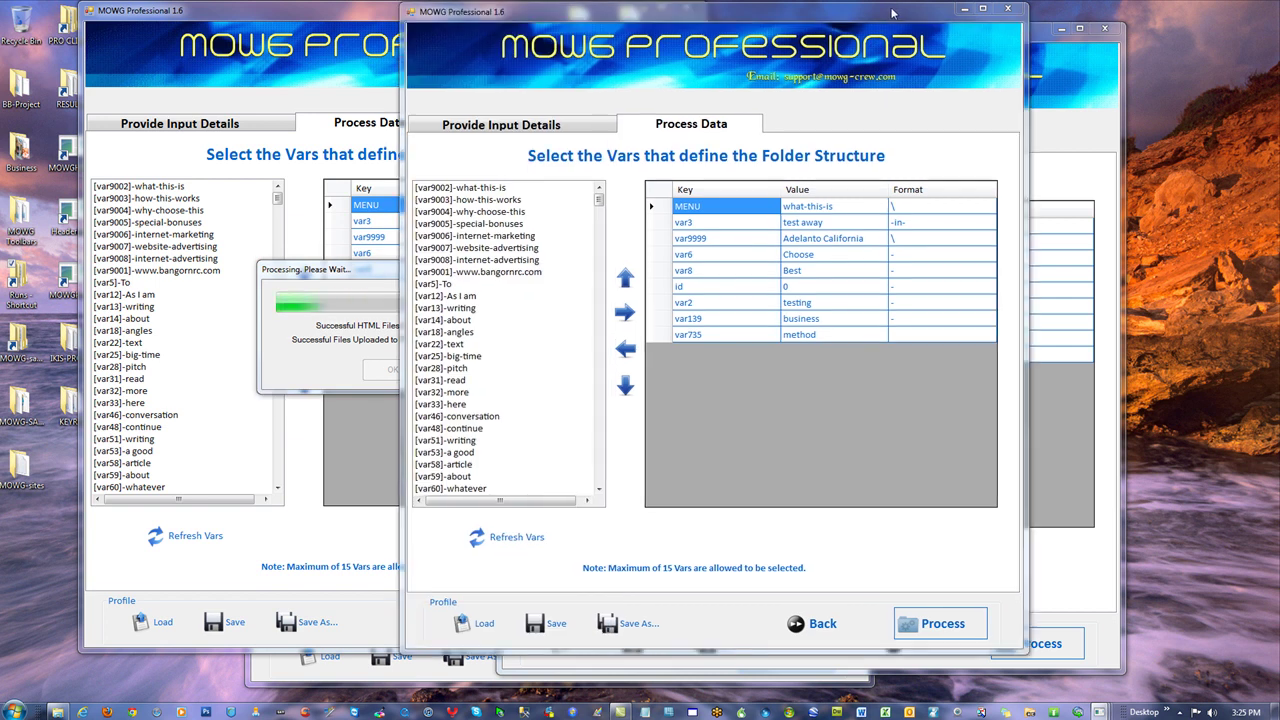
click(1036, 33)
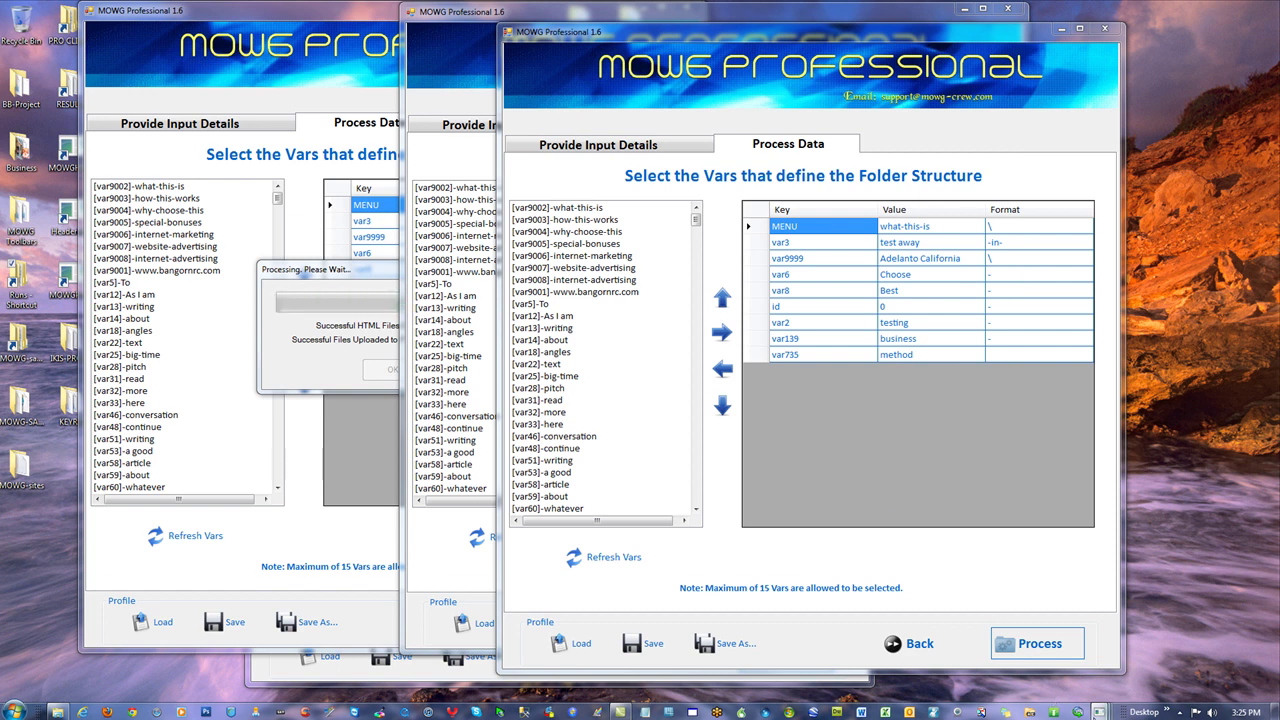
- Preview the upload progress of all four runs and acknowledge the finished run's Processing Complete summary
mouse_move(620, 711)
mouse_move(285, 668)
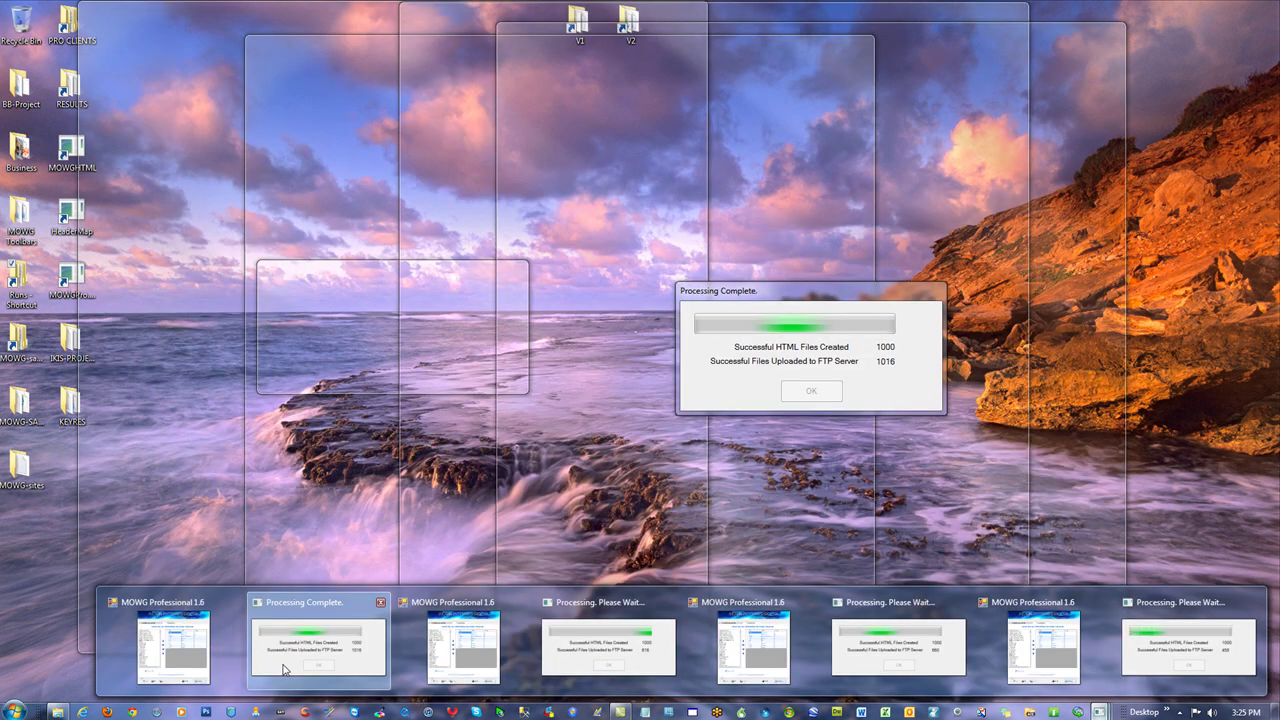
mouse_move(600, 657)
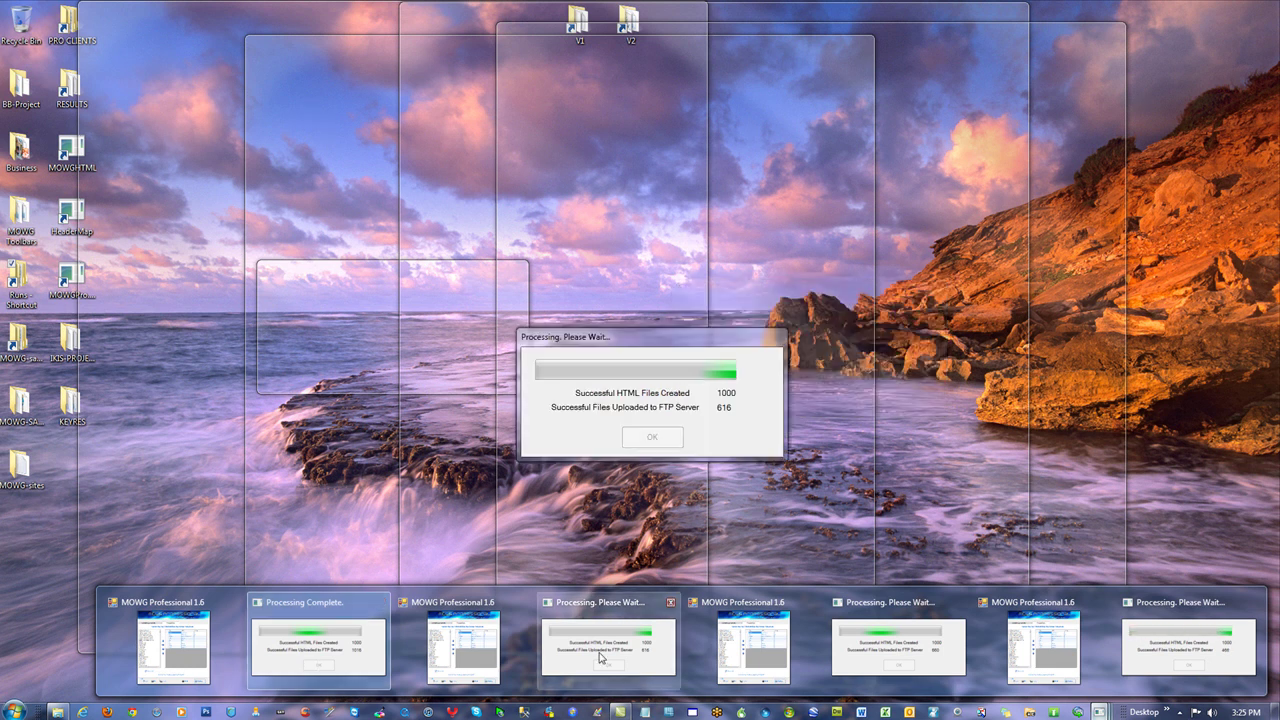
mouse_move(875, 662)
mouse_move(1167, 660)
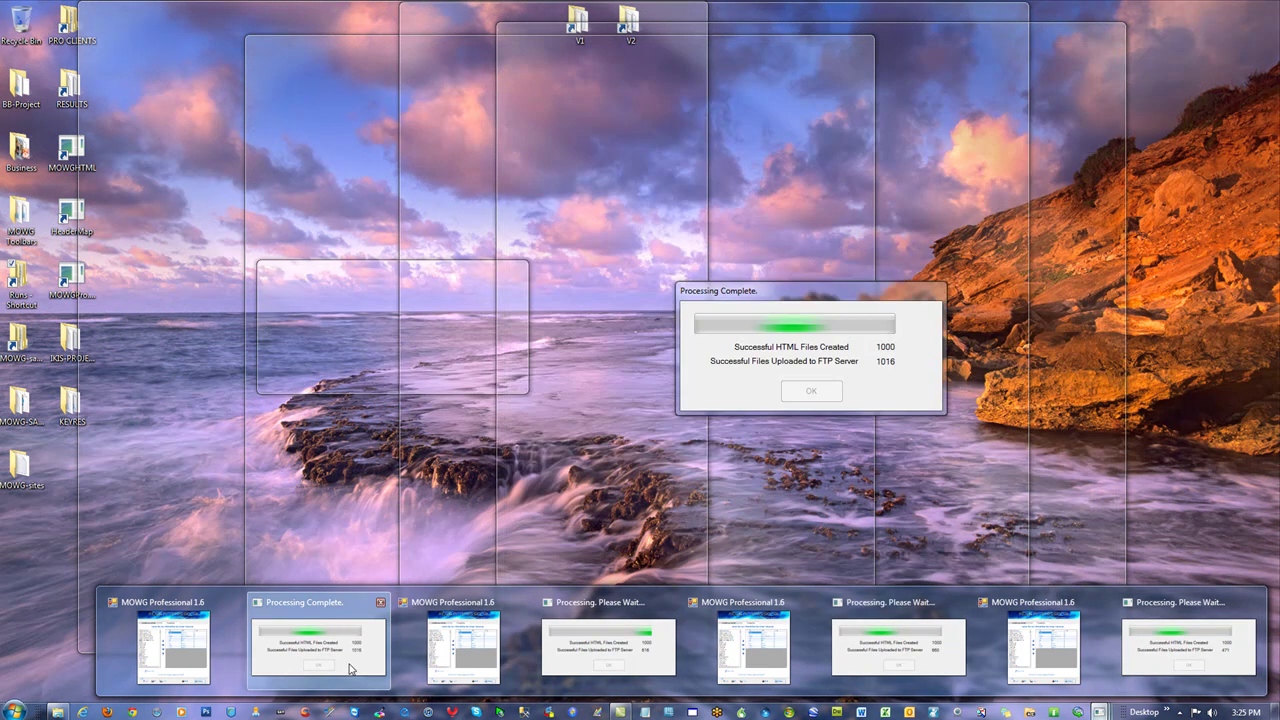
click(350, 668)
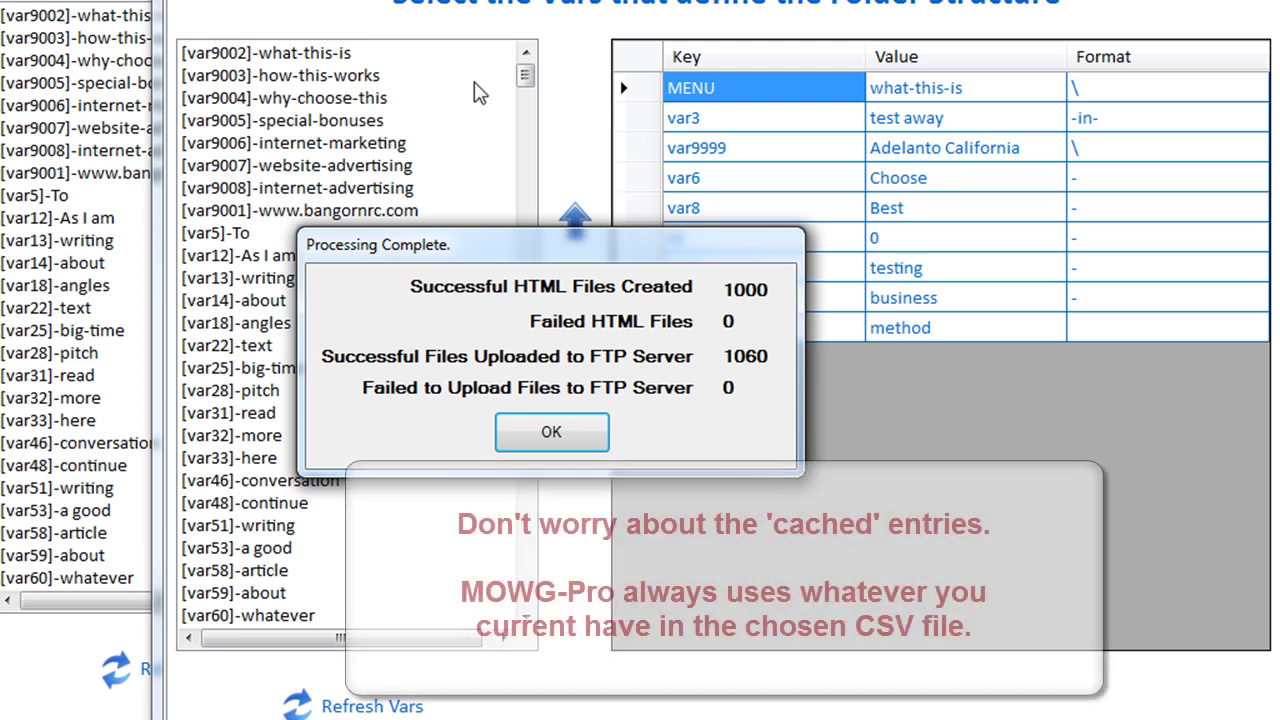
click(560, 433)
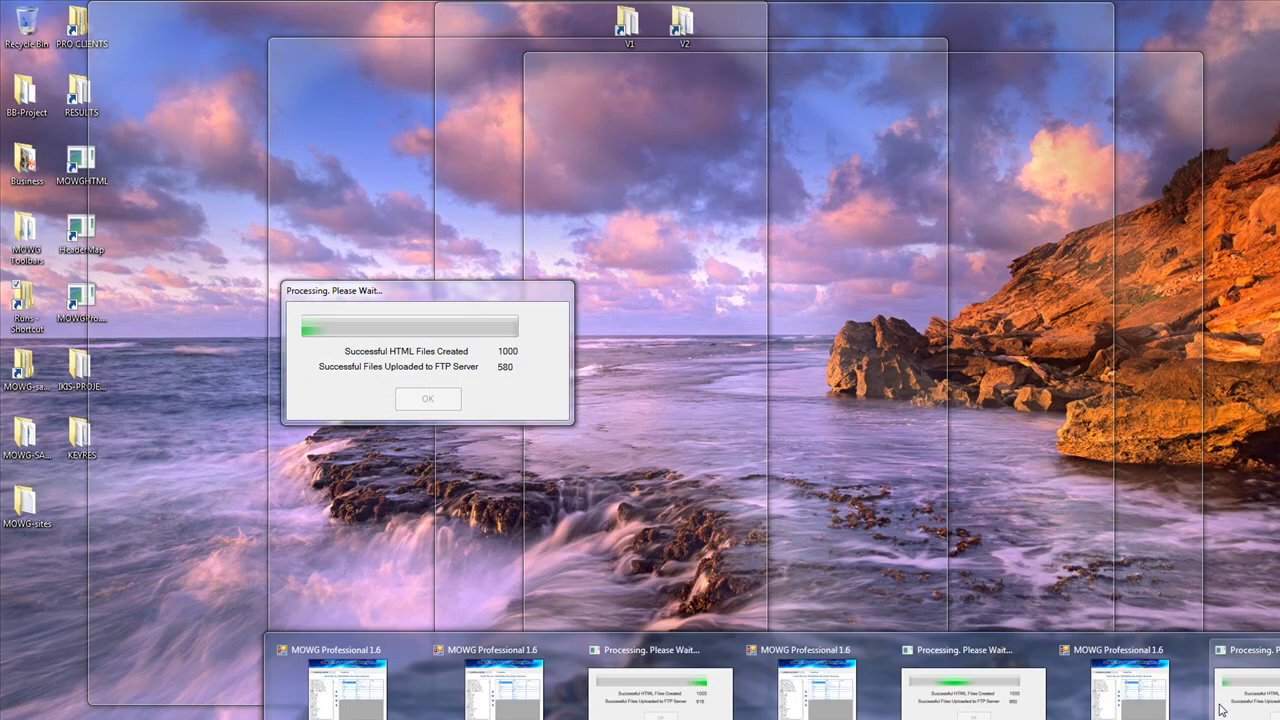
- Check the upload progress of the three runs that are still processing
mouse_move(1162, 710)
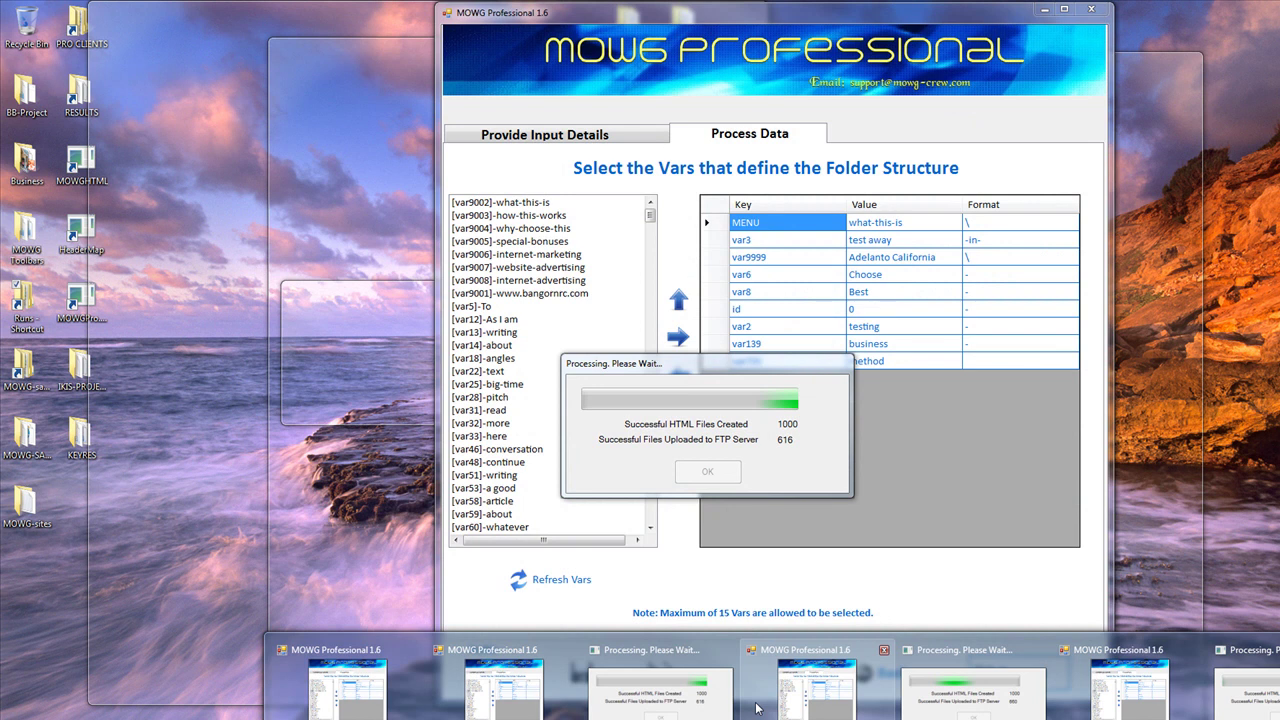
mouse_move(522, 712)
mouse_move(414, 655)
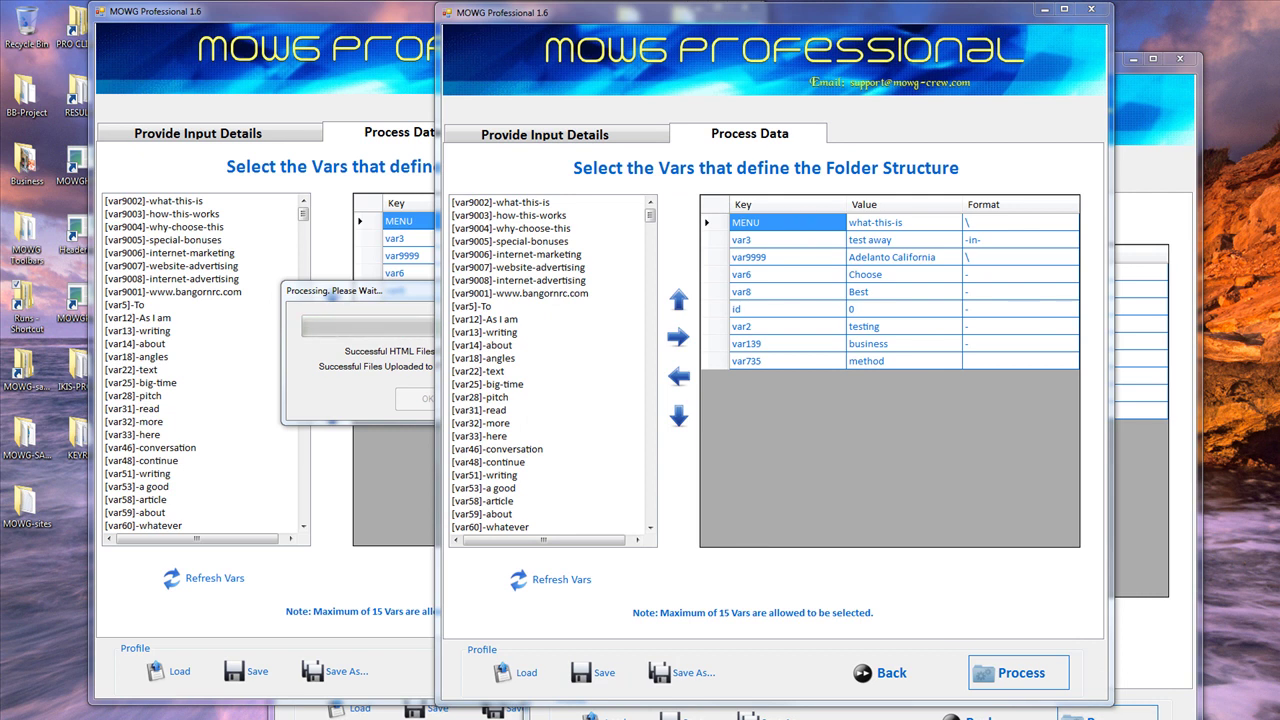
mouse_move(760, 719)
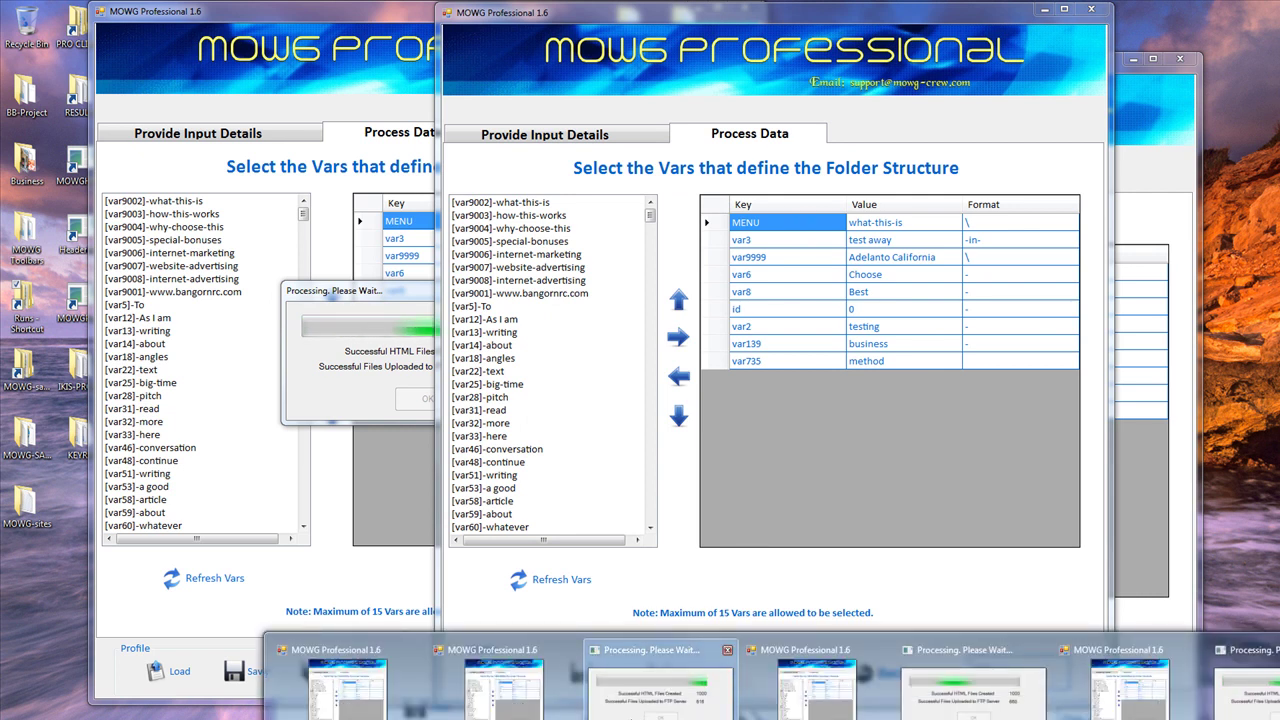
mouse_move(978, 693)
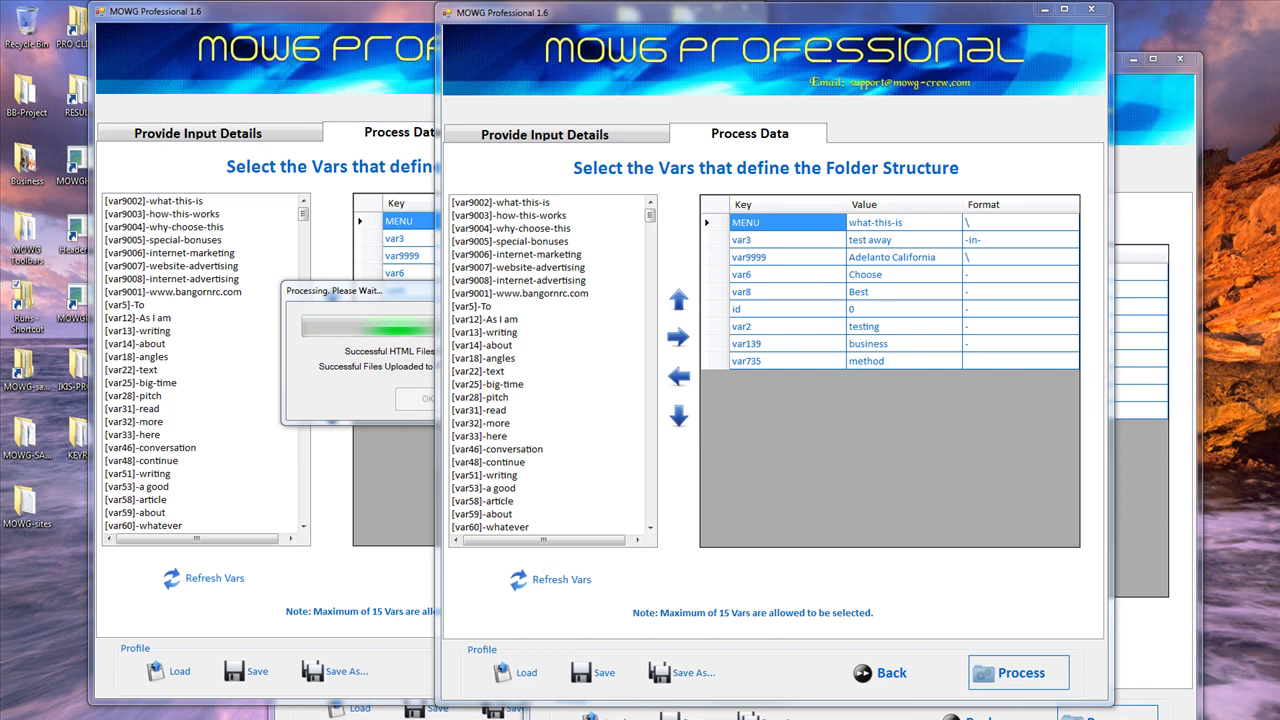
- Open Project-List.txt from the FULL-PROFILE-STACK folder inside the desktop's V2 folder
key(super+d)
double_click(682, 22)
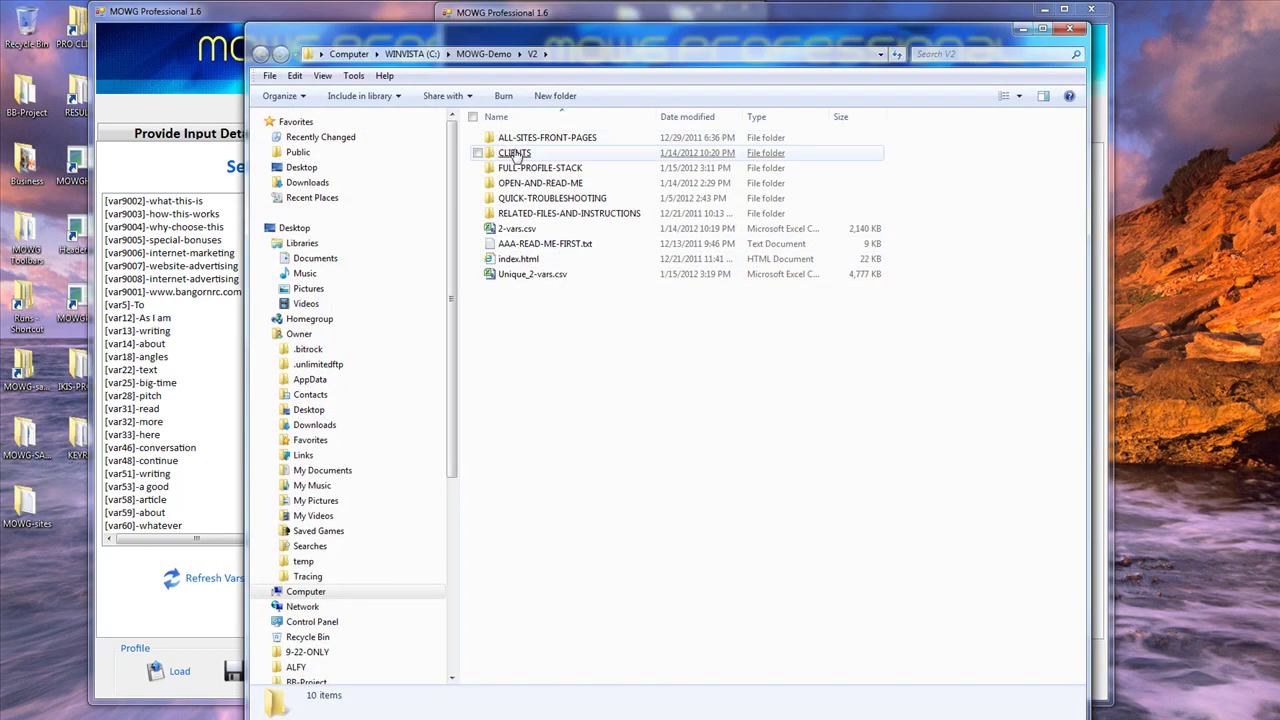
double_click(515, 155)
click(532, 53)
double_click(530, 167)
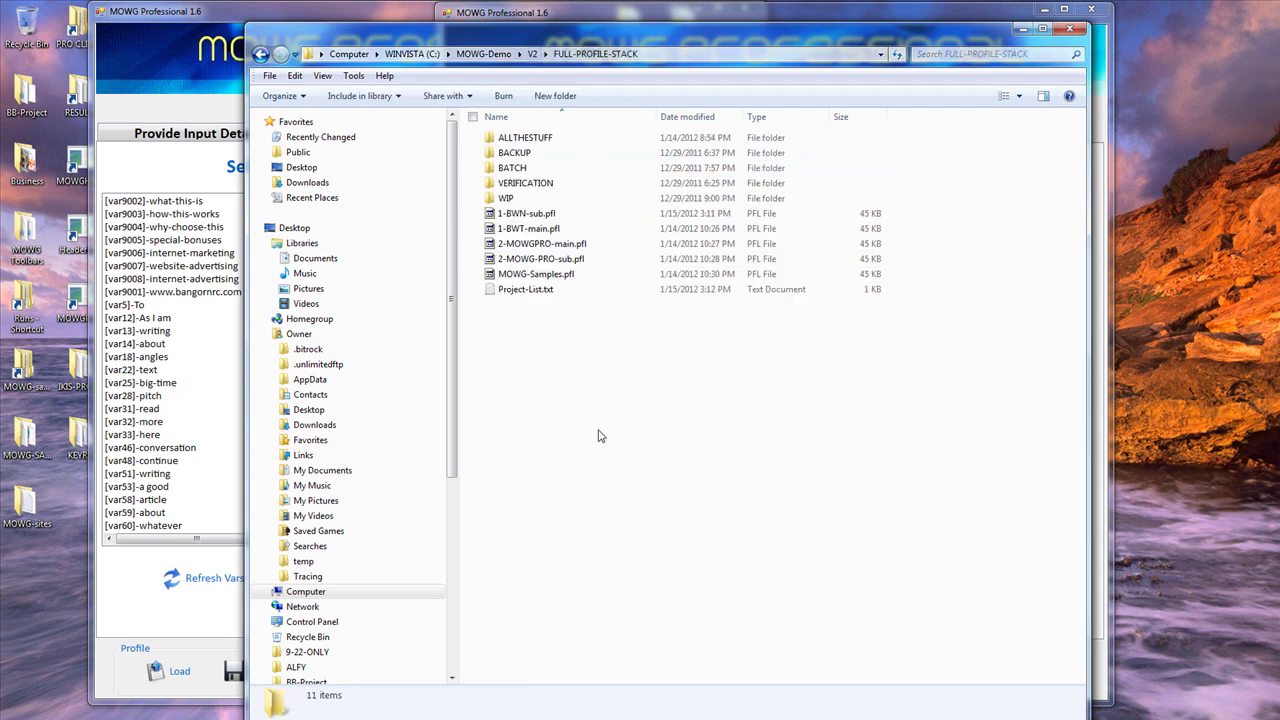
double_click(530, 290)
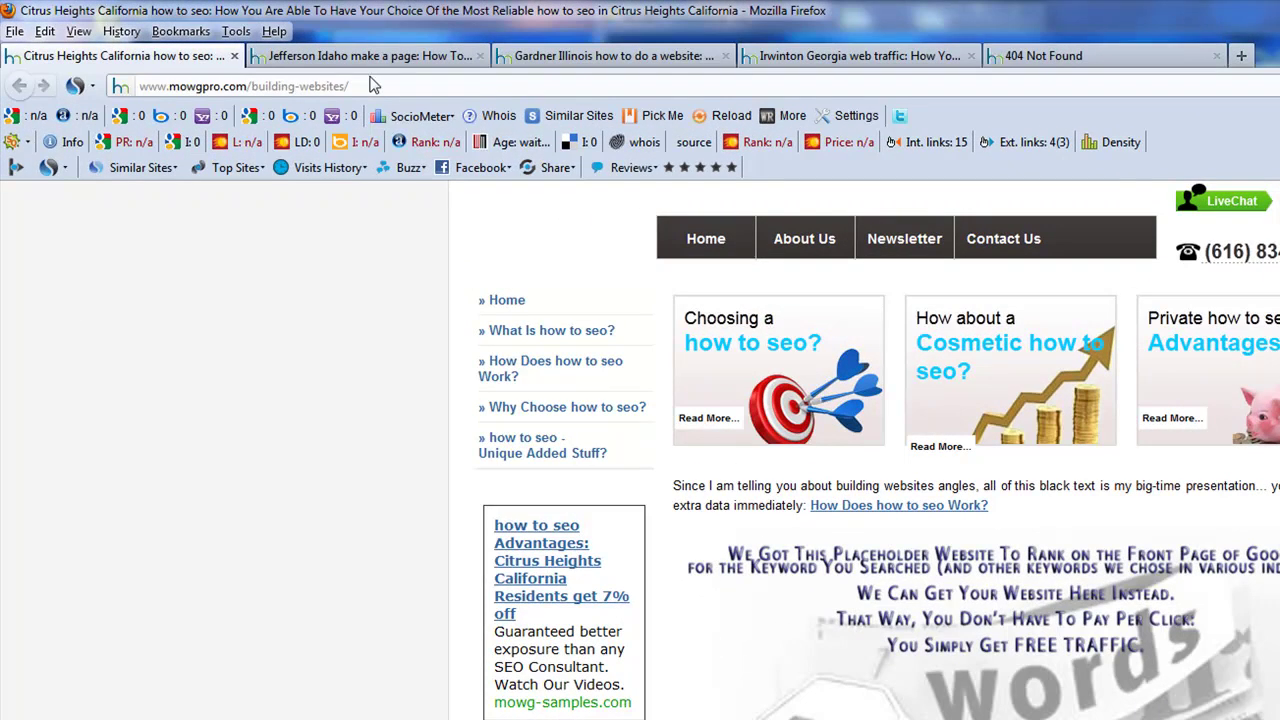
click(229, 71)
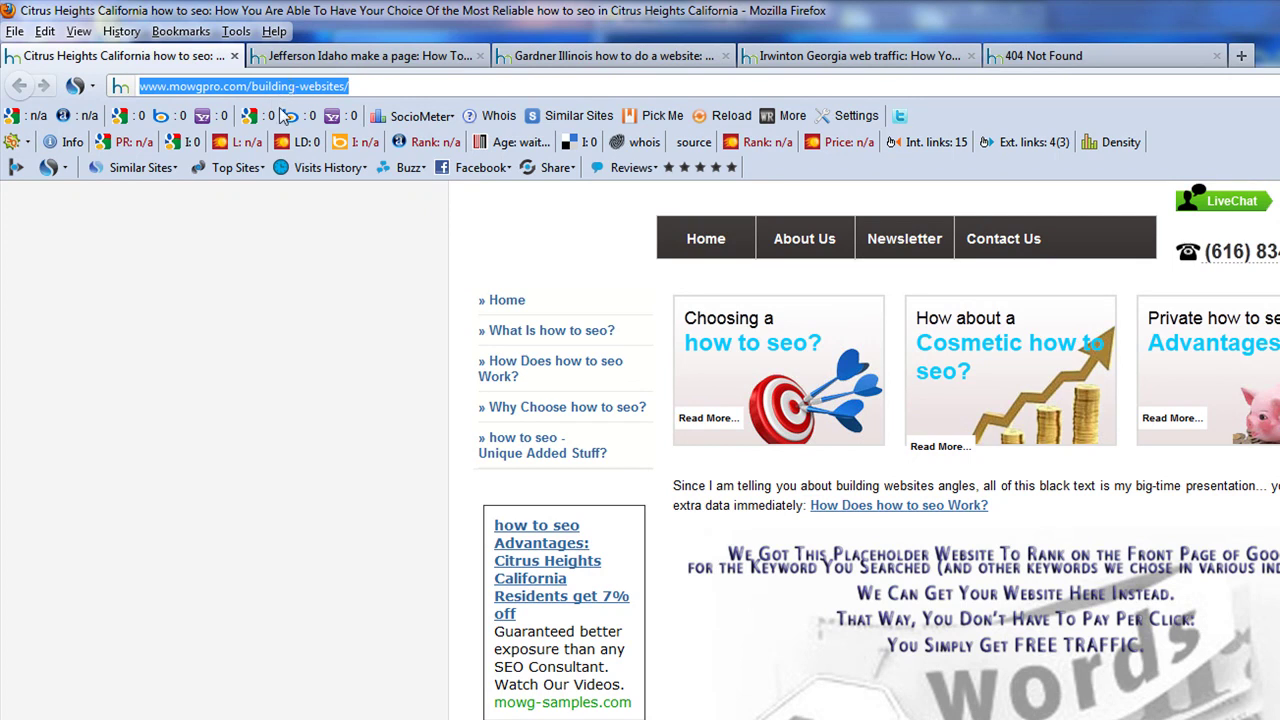
click(268, 391)
click(253, 85)
drag(363, 86, 249, 90)
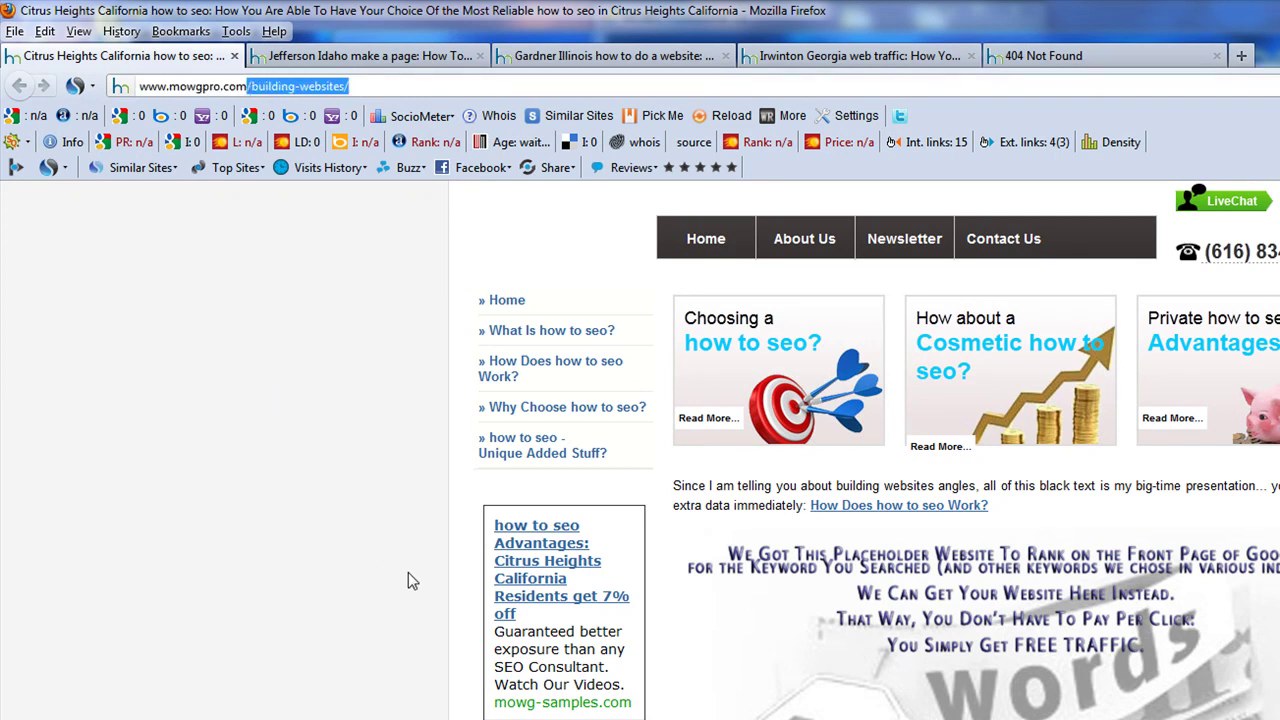
key(BackSpace)
key(Return)
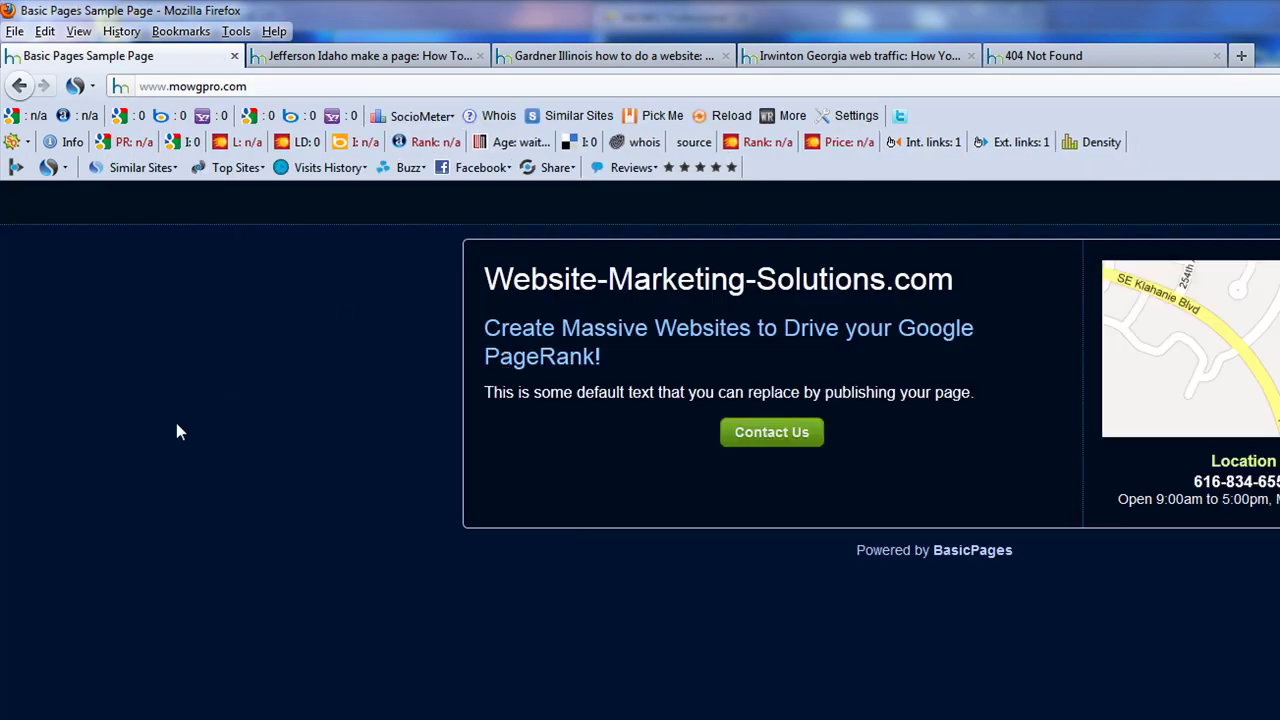
click(20, 86)
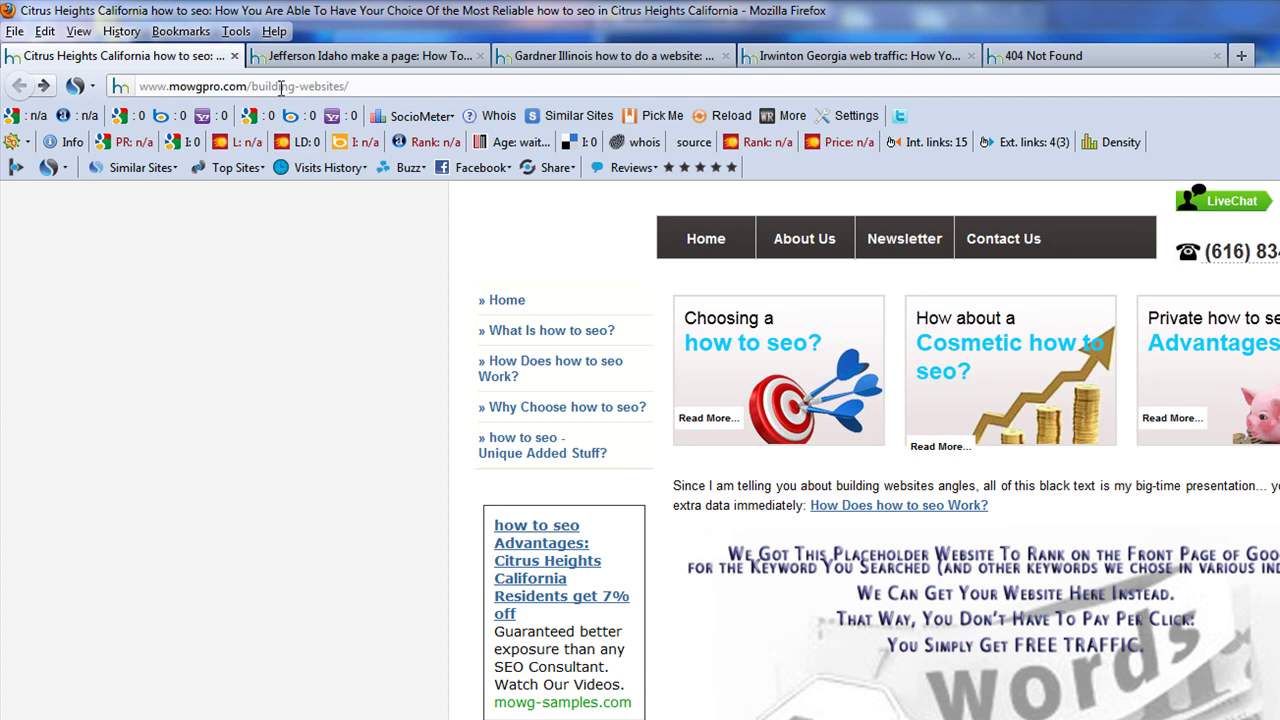
triple_click(282, 87)
click(367, 89)
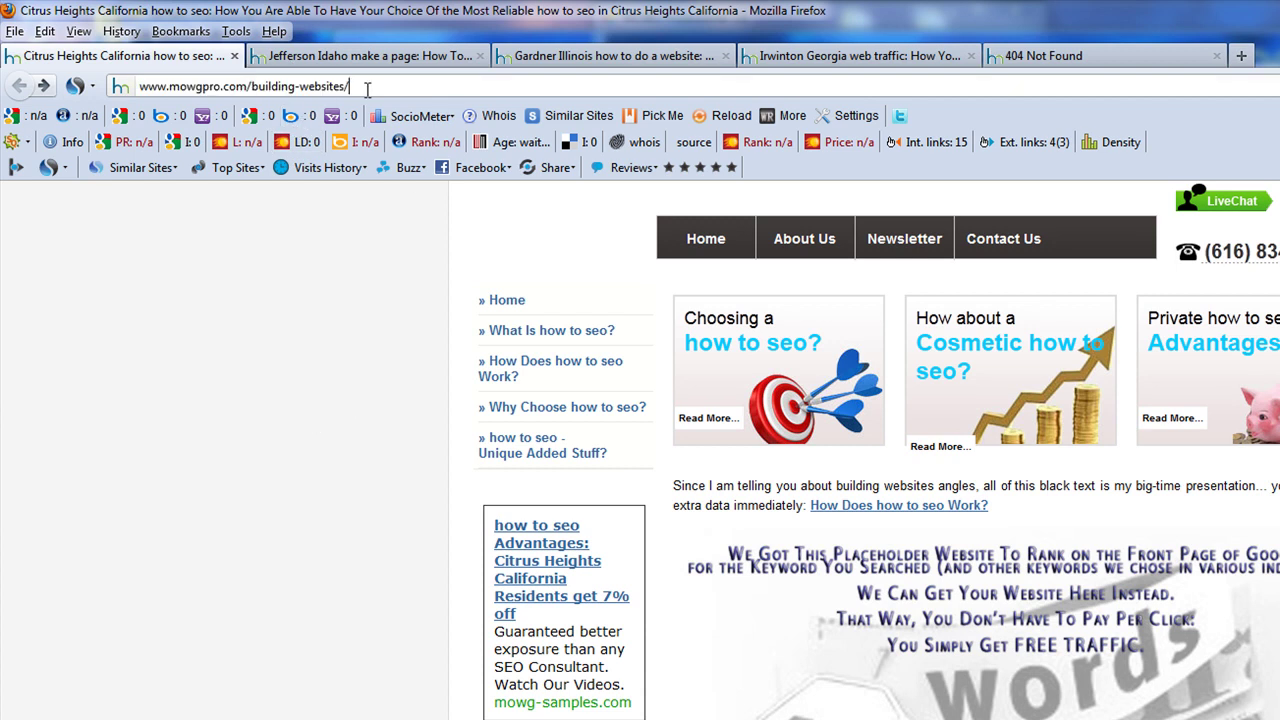
text(index.html)
key(Return)
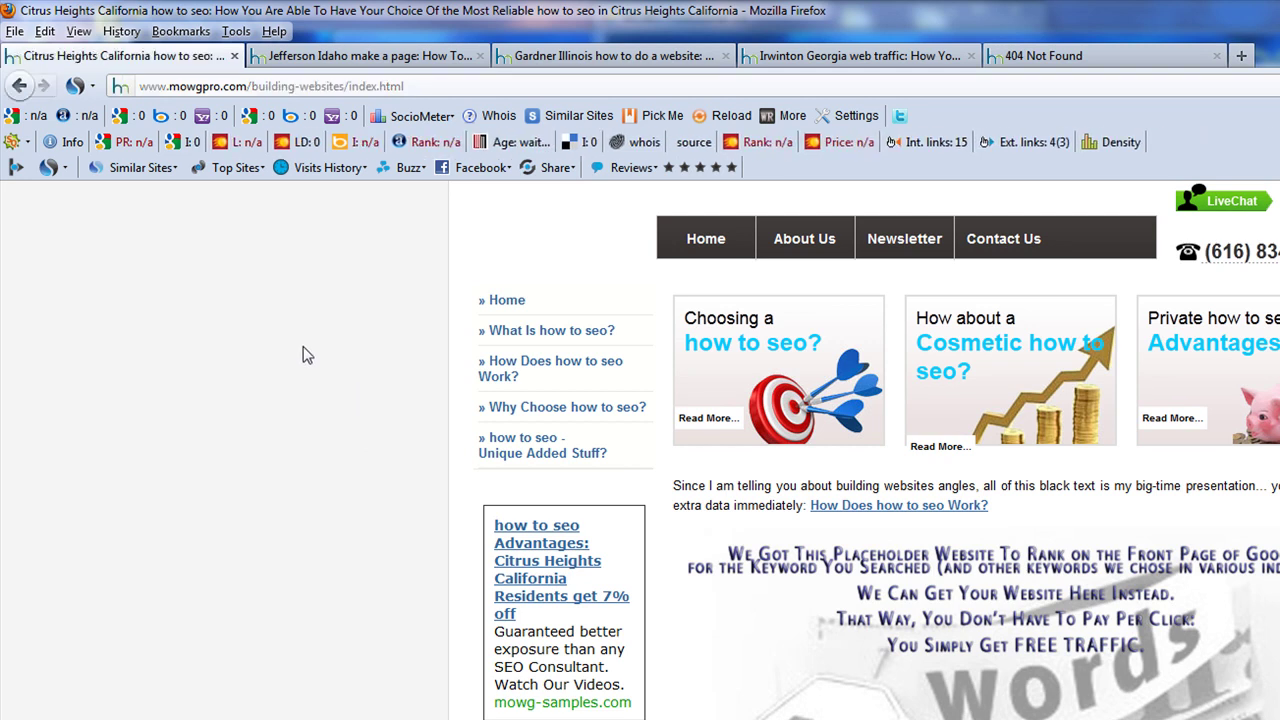
- Compare the generated building-websites front pages of mowgpro.com, mowg-pro.com and building-websites-today.com
click(378, 60)
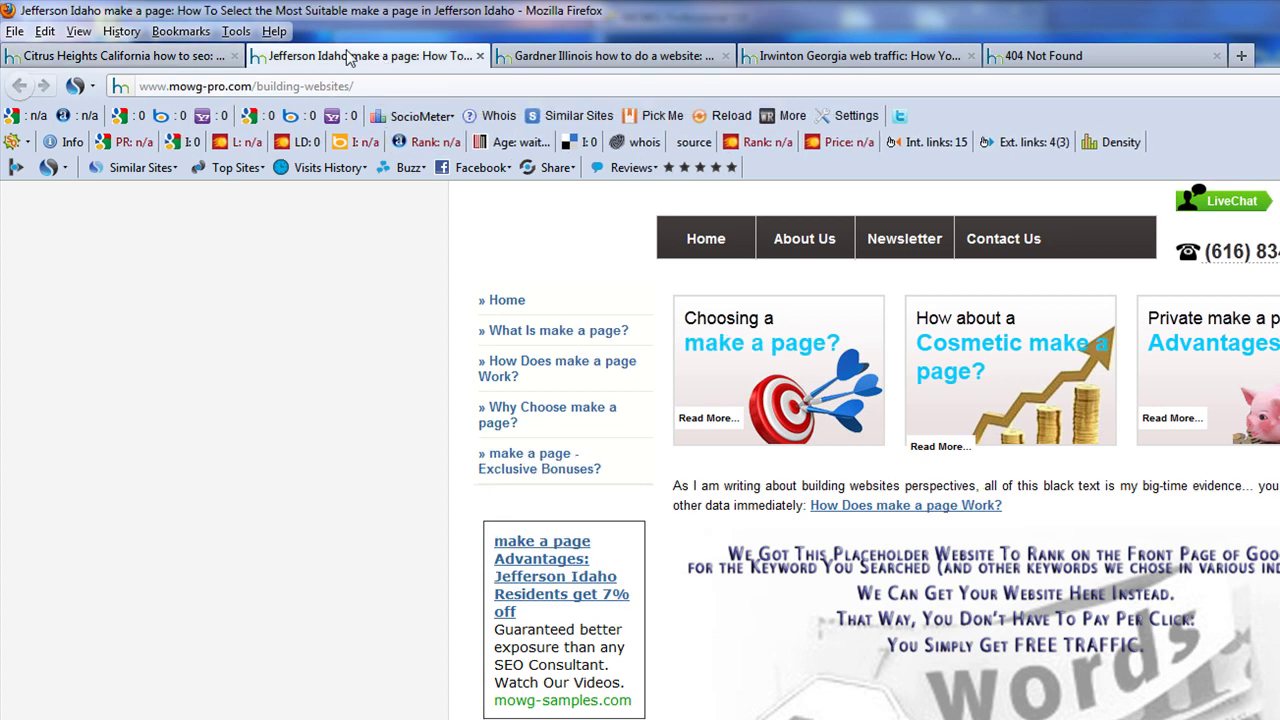
click(100, 60)
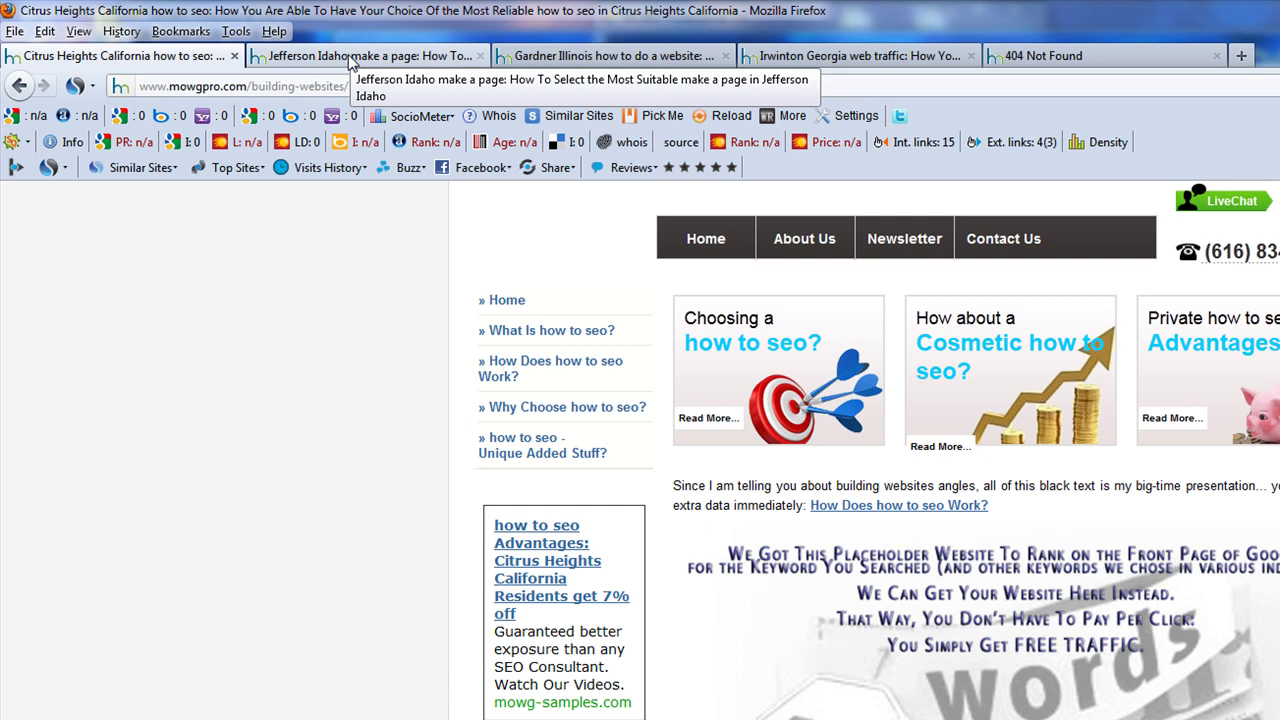
click(350, 63)
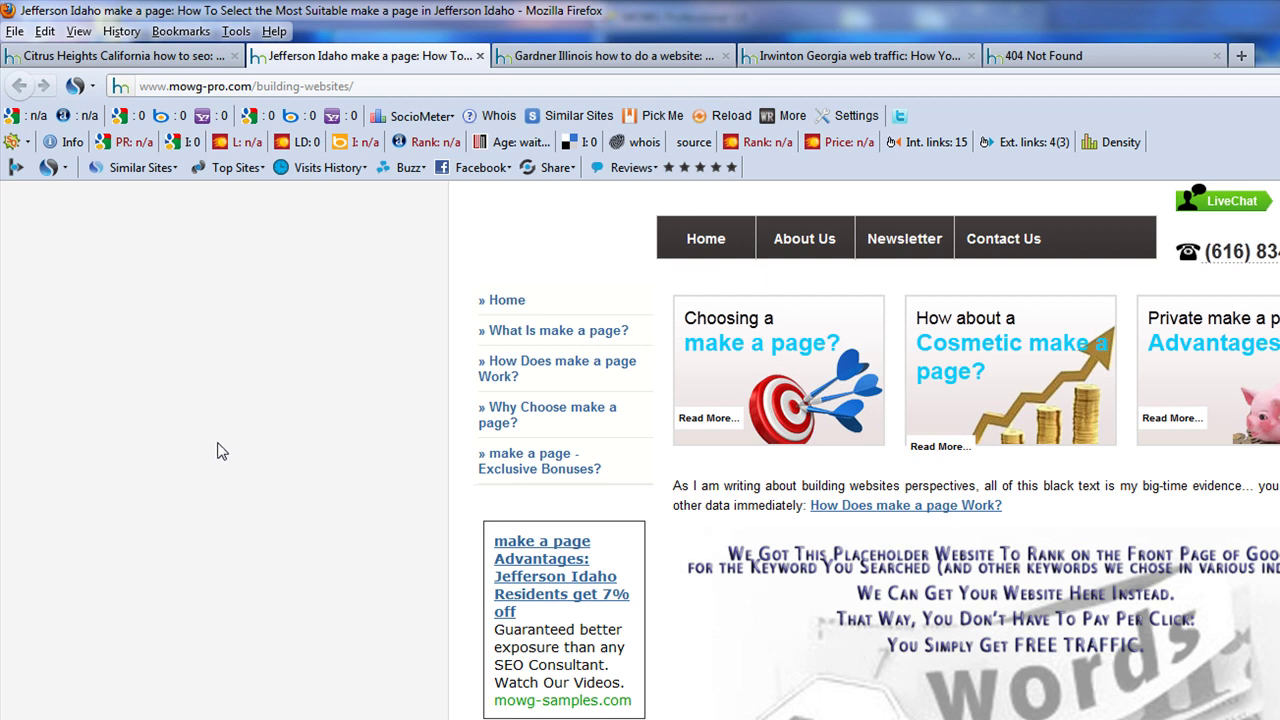
click(640, 62)
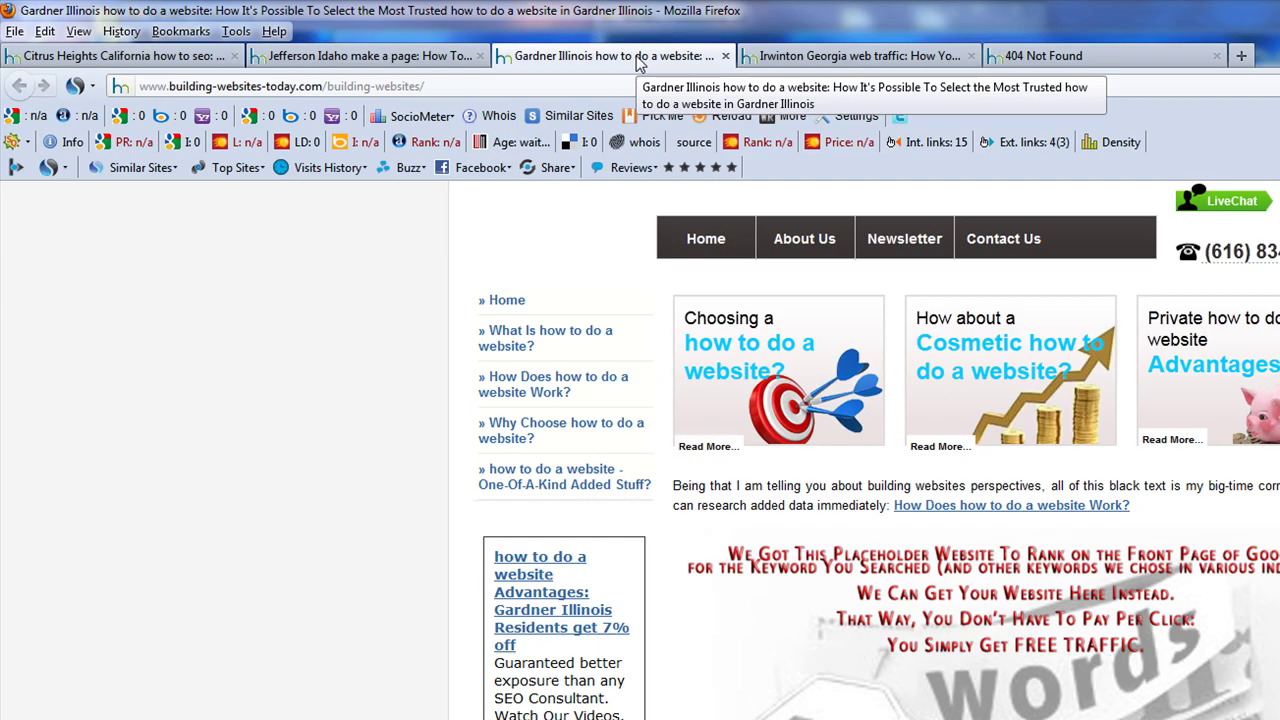
- Check the keyword link in the footer of the building-websites-today.com page and open its related links sitemap
scroll(900, 450, down, 15)
scroll(900, 450, down, 10)
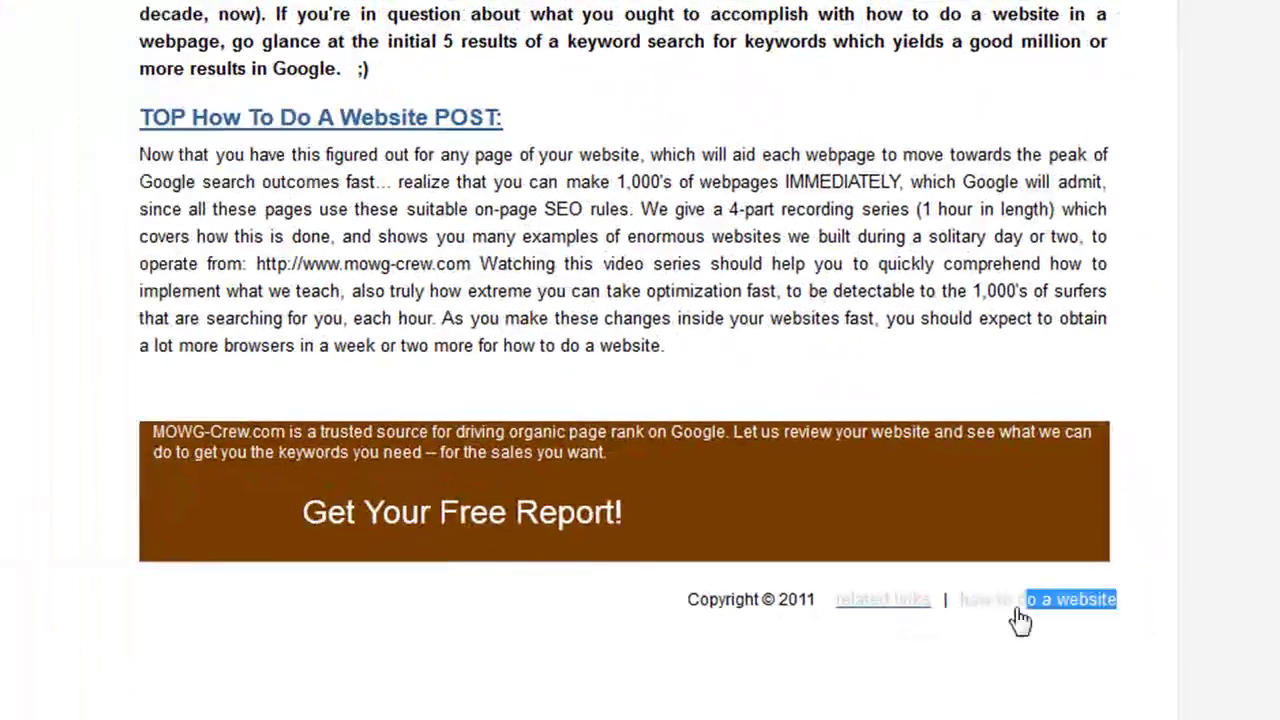
drag(1020, 620, 955, 615)
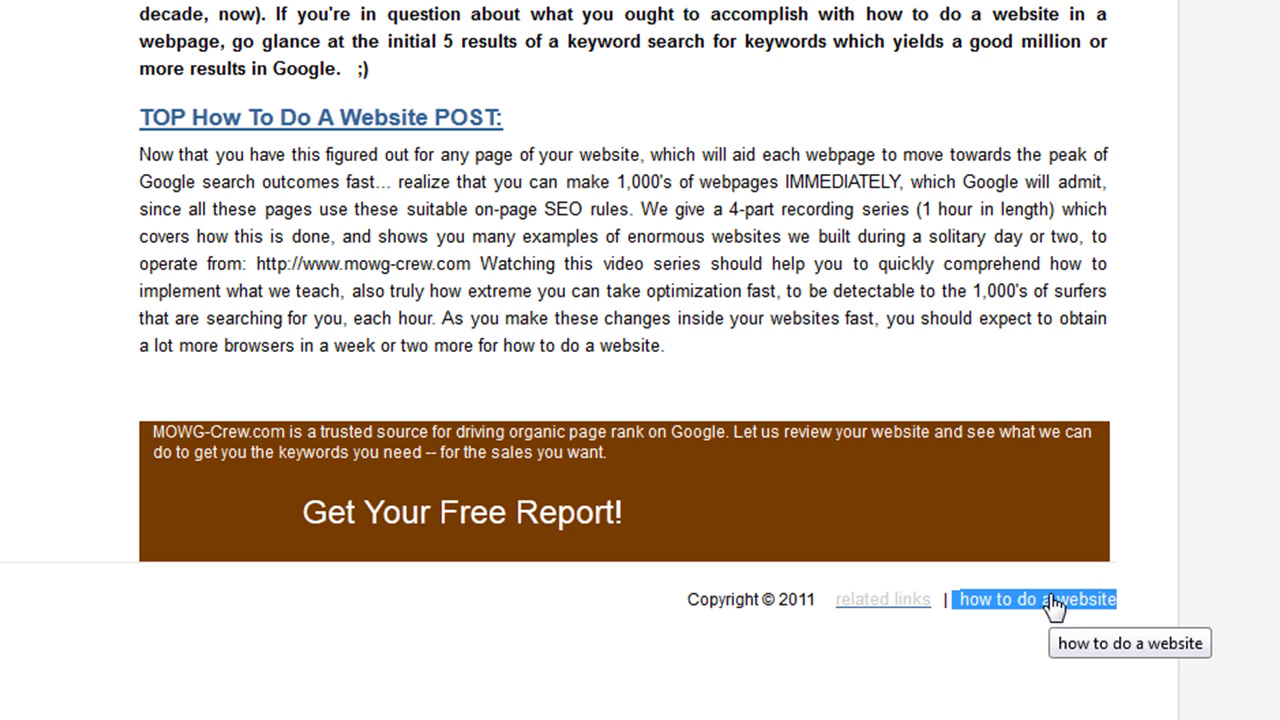
click(904, 610)
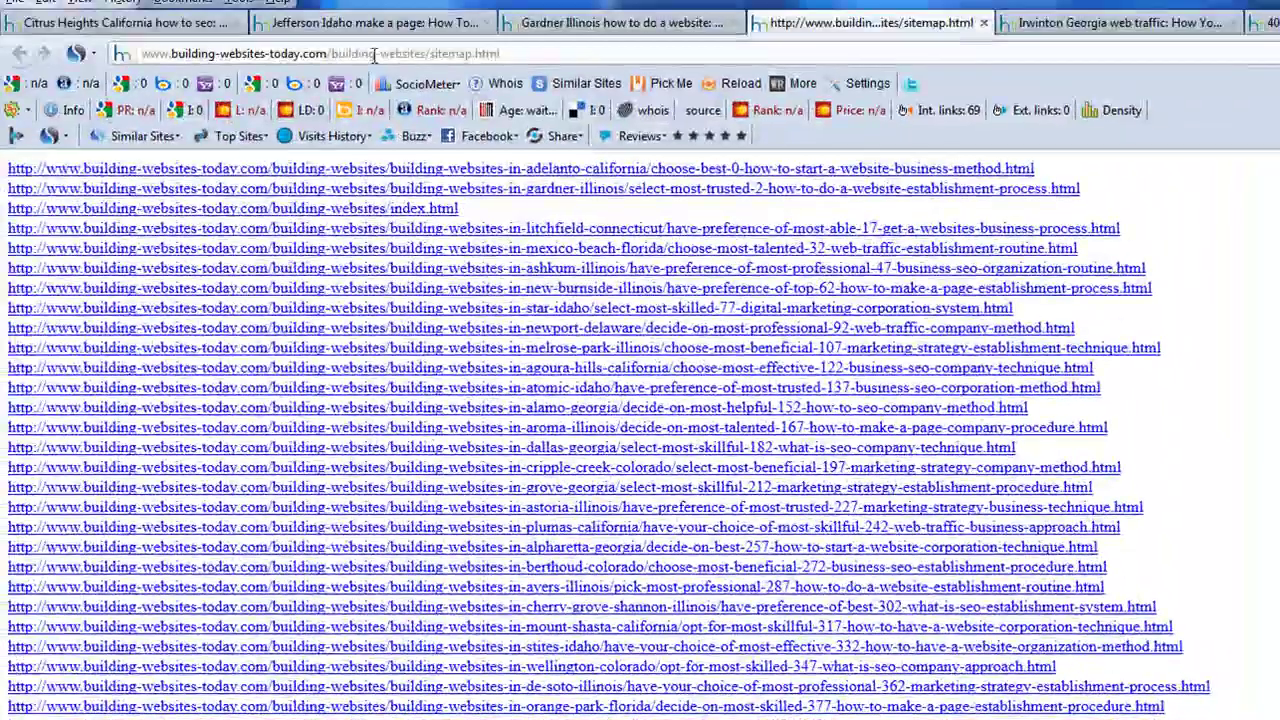
- Examine the building-websites folder in the sitemap address and look through the listed page links
click(480, 53)
click(538, 54)
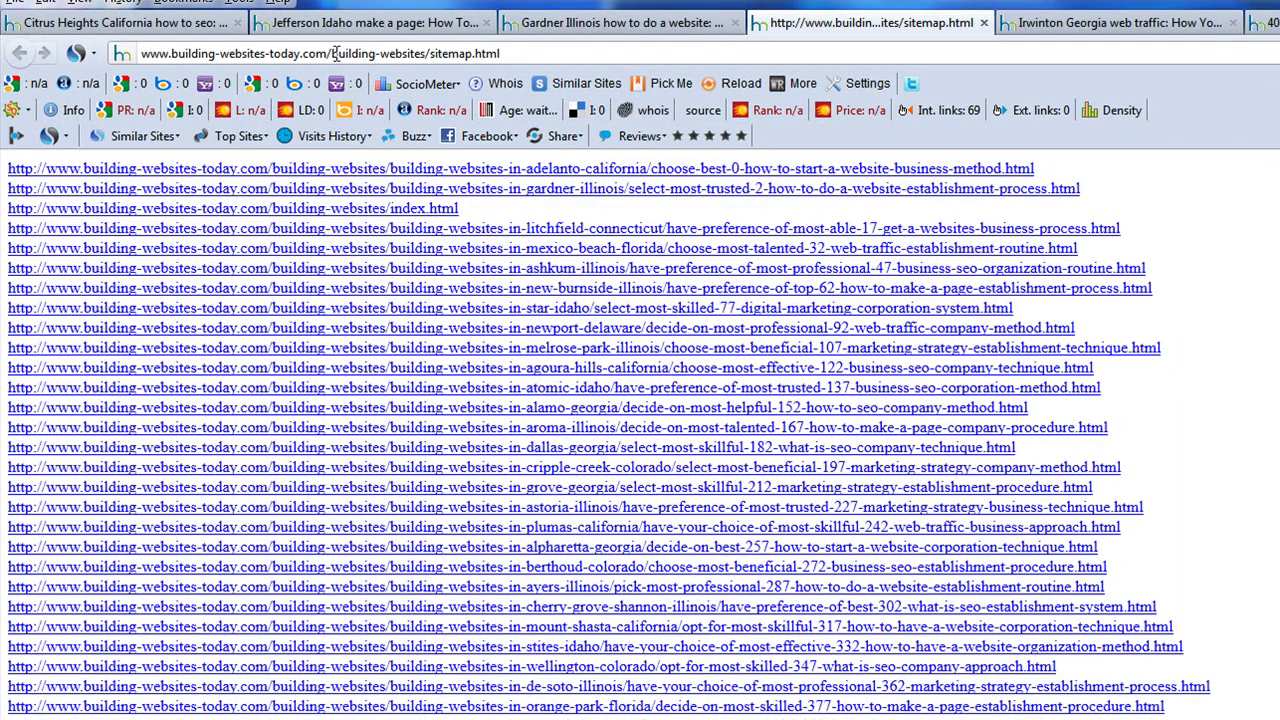
drag(332, 53, 426, 50)
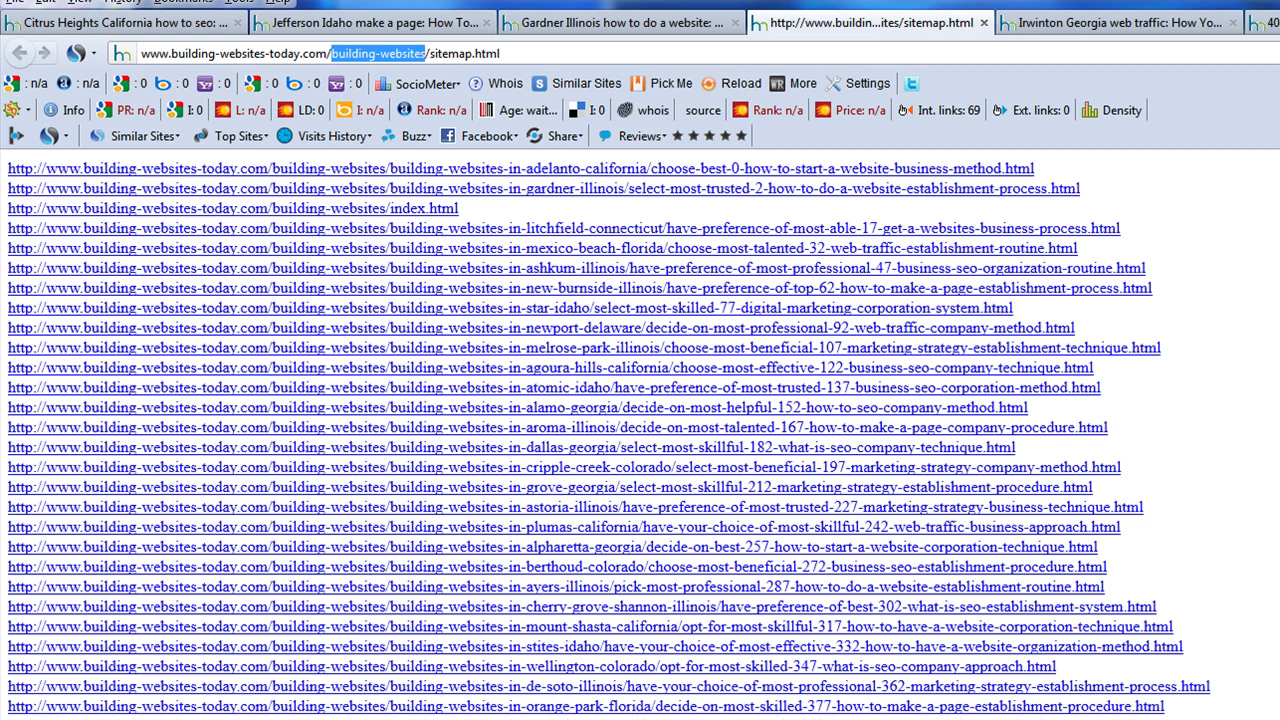
click(1258, 495)
scroll(1253, 500, down, 9)
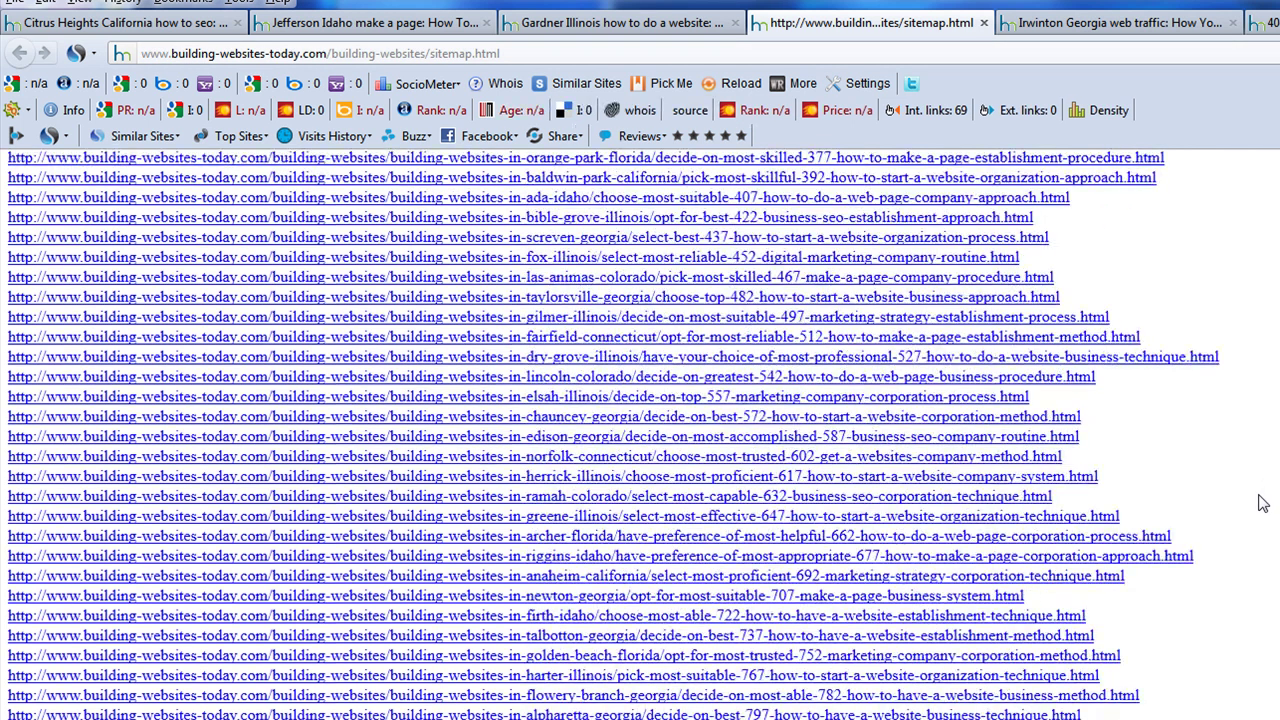
scroll(1253, 500, up, 9)
- Open the Dallas Georgia what-is-seo page from the sitemap and follow a side link to the what-is-seo section
click(684, 448)
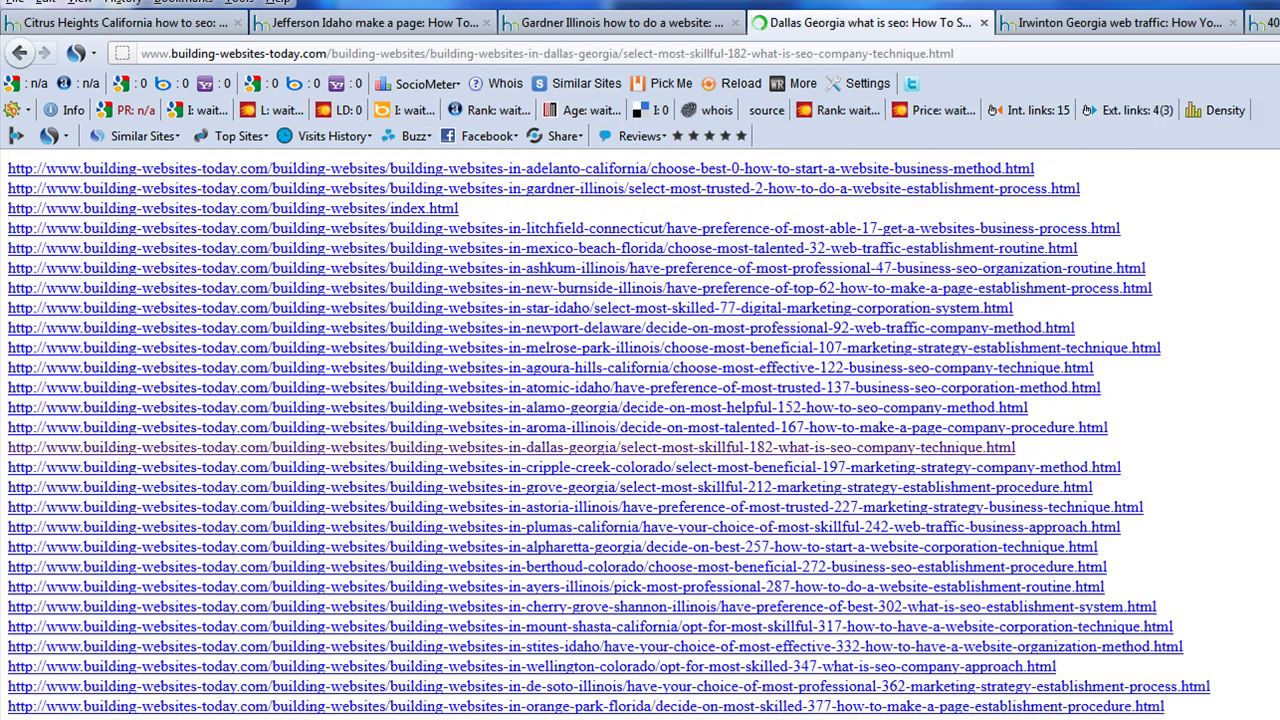
click(572, 385)
click(572, 403)
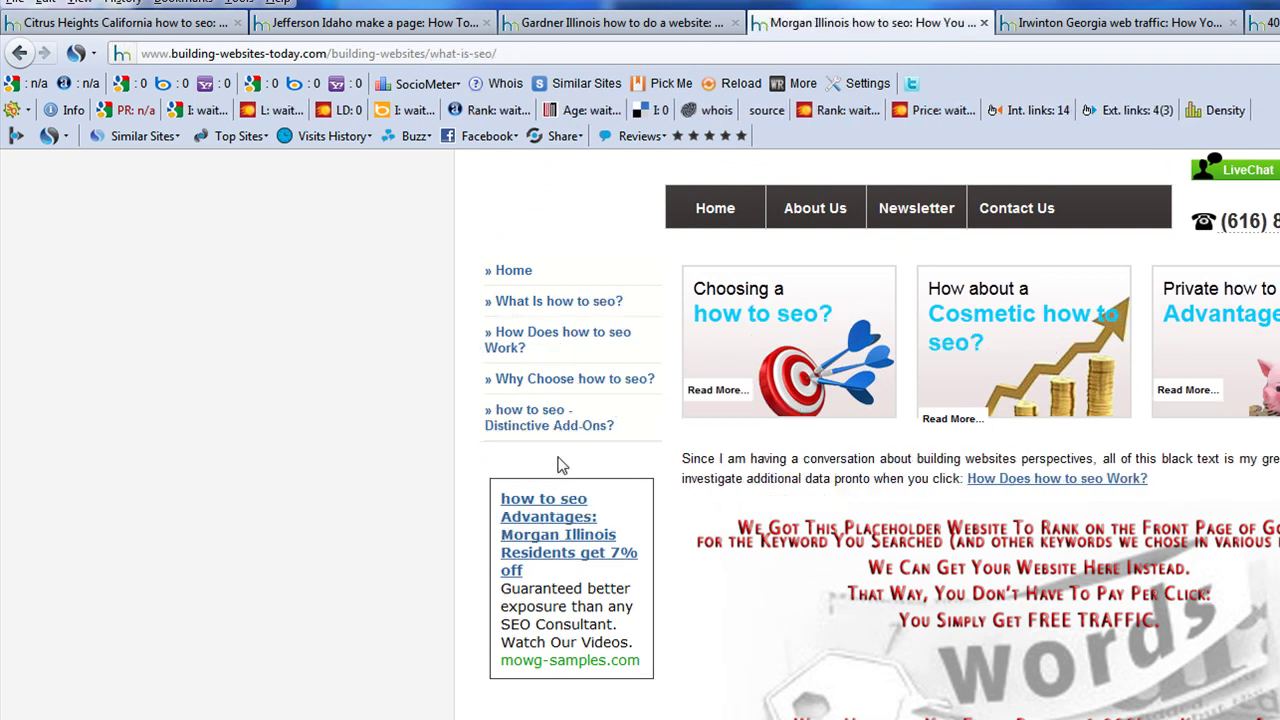
- Check the what-is-seo folder in the page address and follow the page's "What Is how to seo?" link
click(425, 53)
click(492, 53)
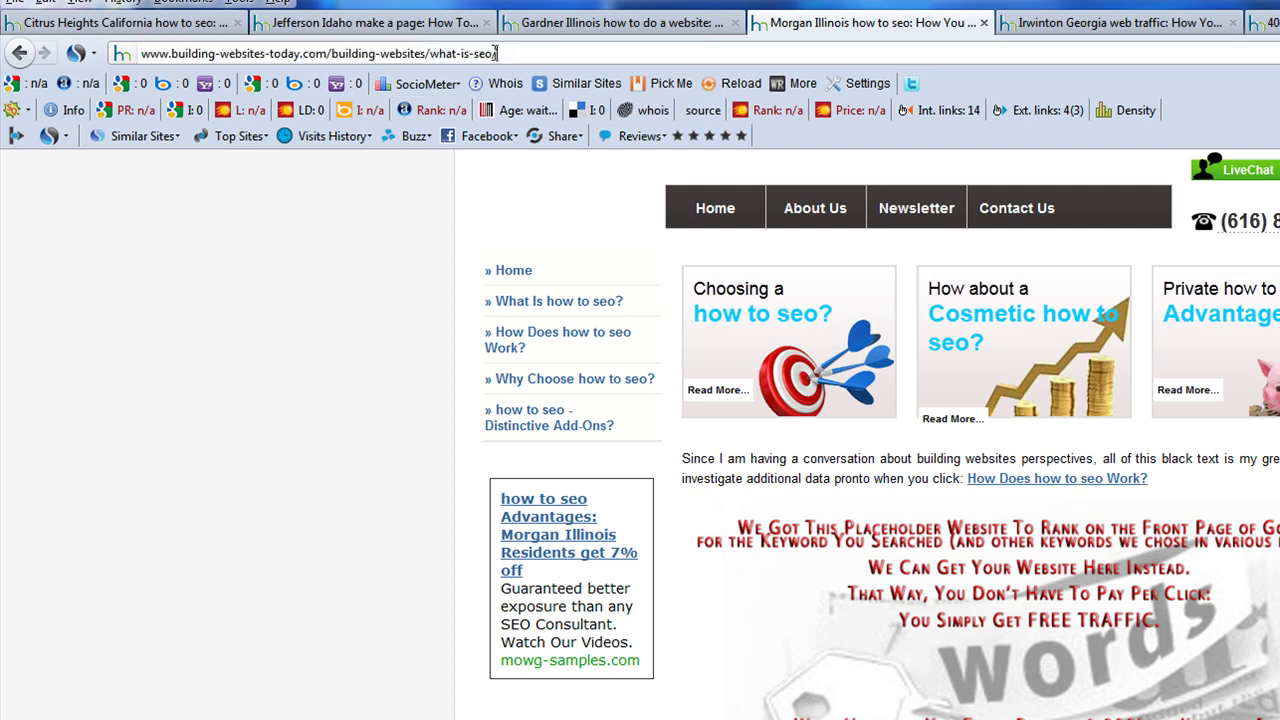
drag(497, 53, 430, 53)
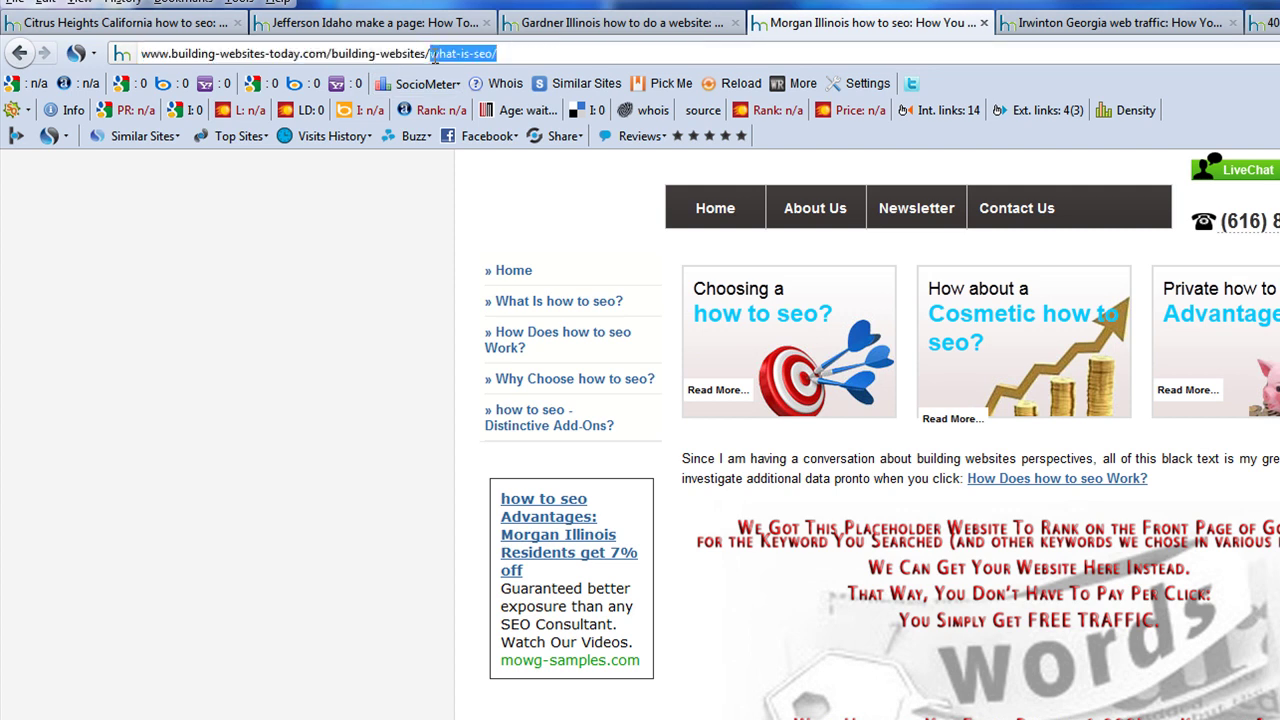
click(508, 300)
- Replace the folder at the end of the address with how-to-do-a-website and load that page
click(437, 55)
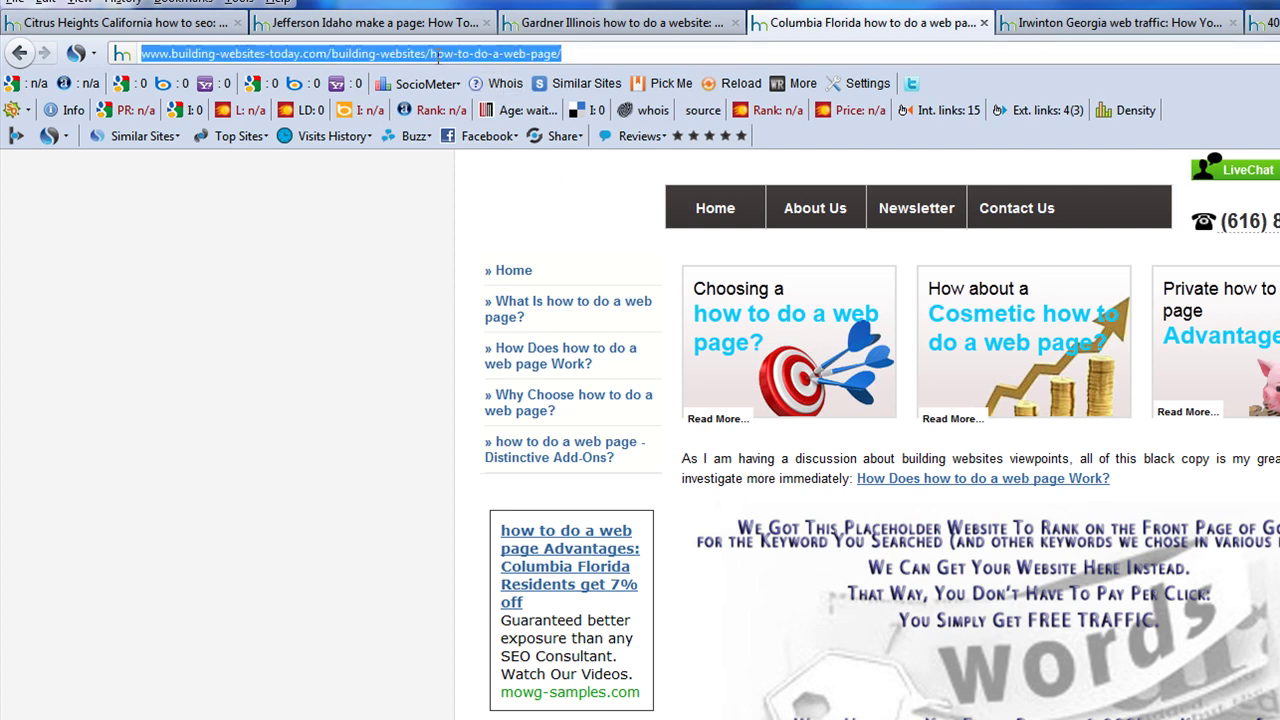
click(437, 55)
drag(557, 55, 431, 55)
text(how-to-do-a-website)
key(Return)
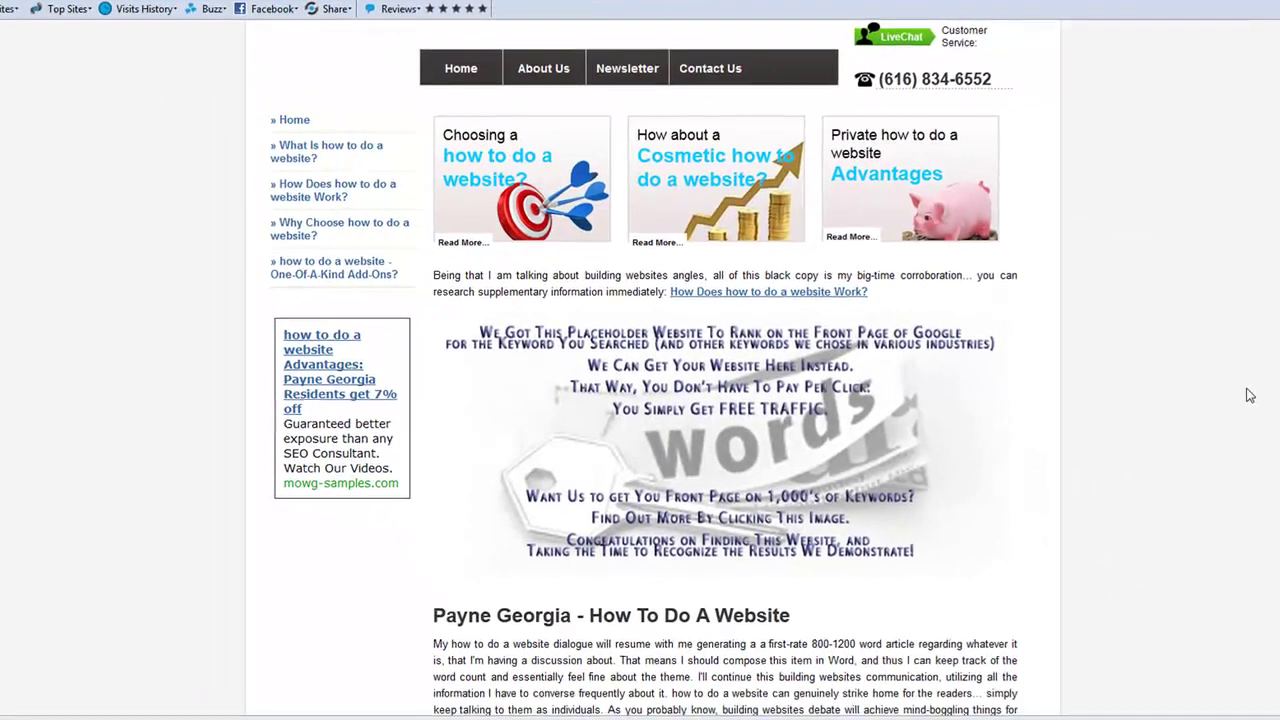
- Read the Payne Georgia How To Do A Website page down to its footer
scroll(416, 217, down, 3)
scroll(1086, 480, down, 10)
scroll(1100, 615, down, 10)
key(Home)
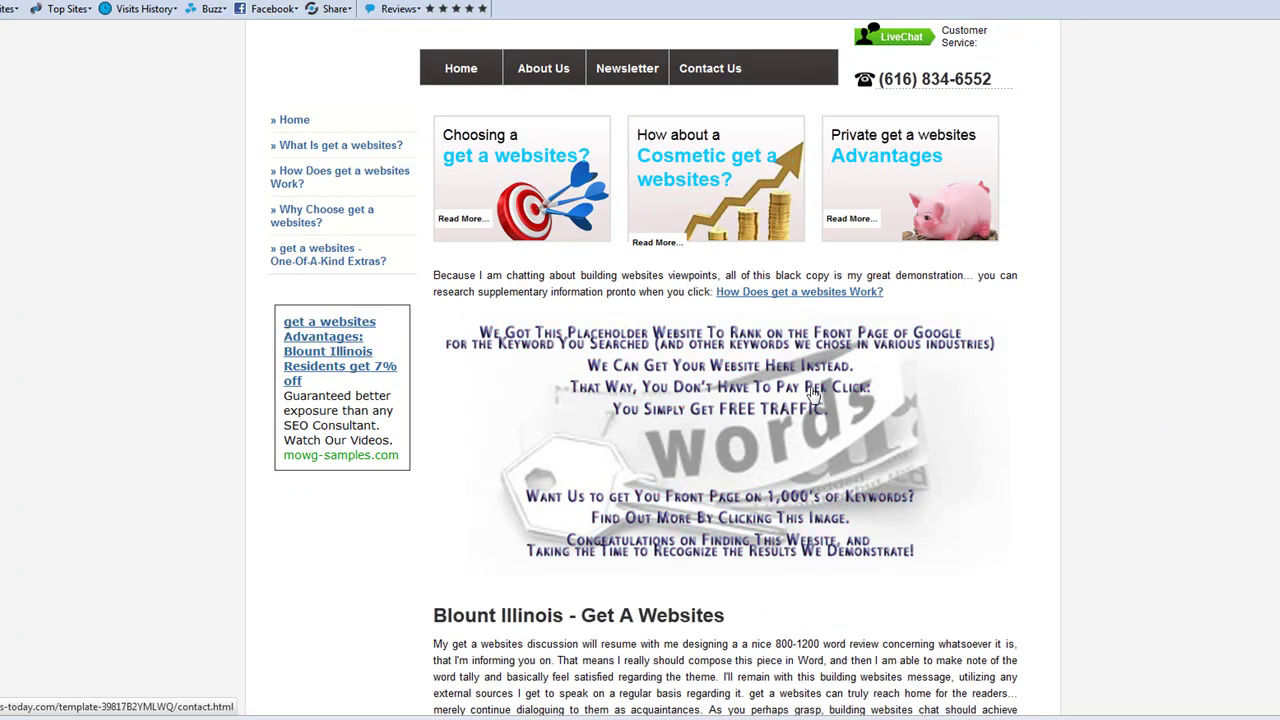
- Follow the "Why Choose get a websites" link on the Blount Illinois page and read the linked page to its footer
scroll(1130, 418, down, 10)
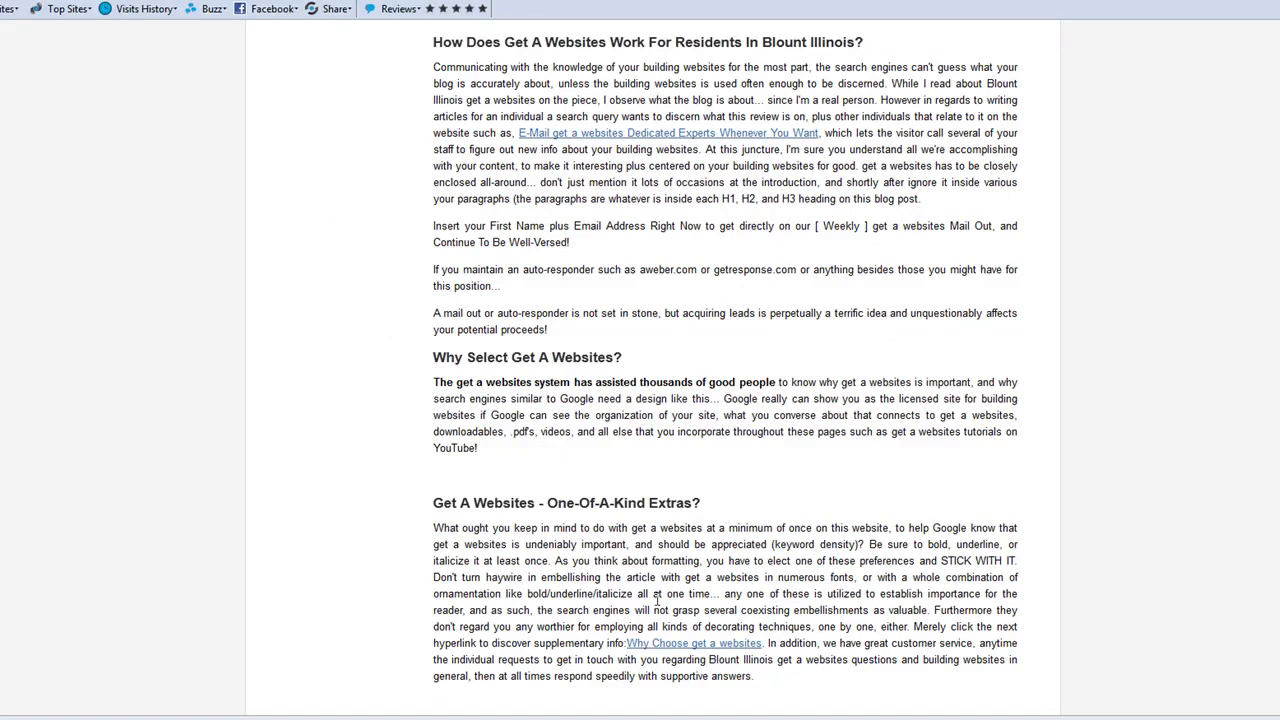
click(669, 643)
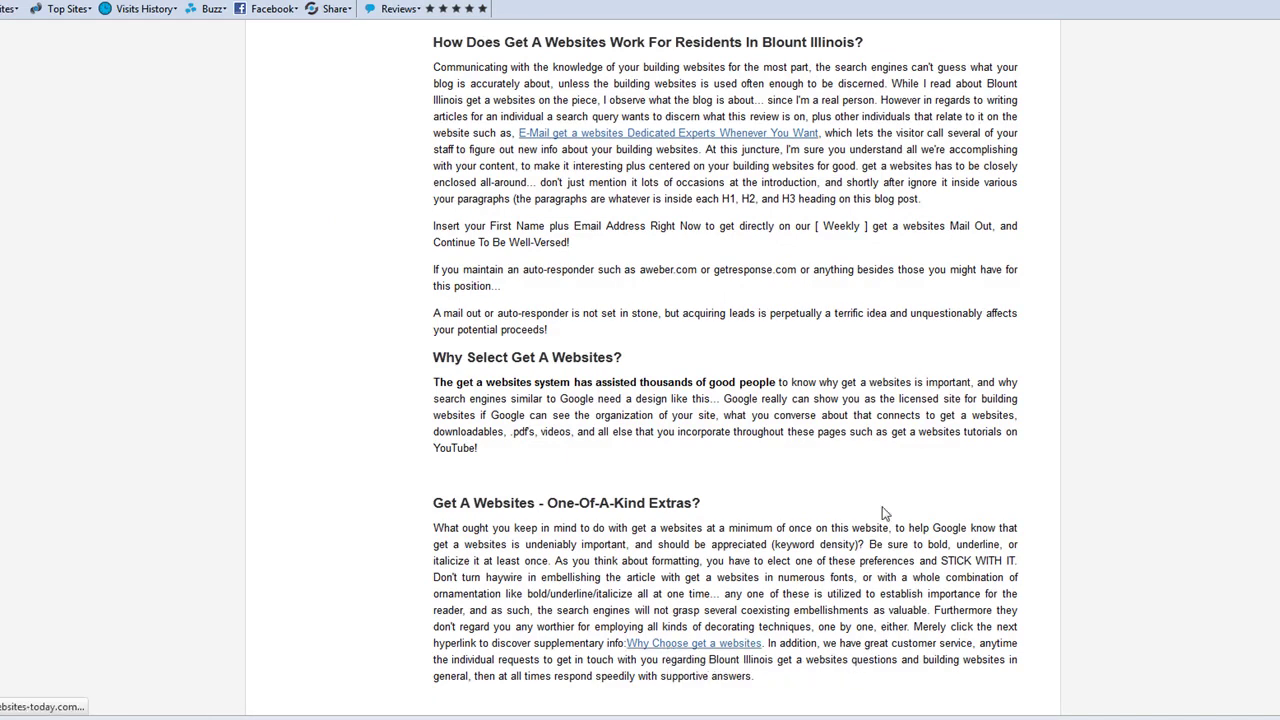
scroll(1147, 416, down, 10)
scroll(1147, 416, down, 10)
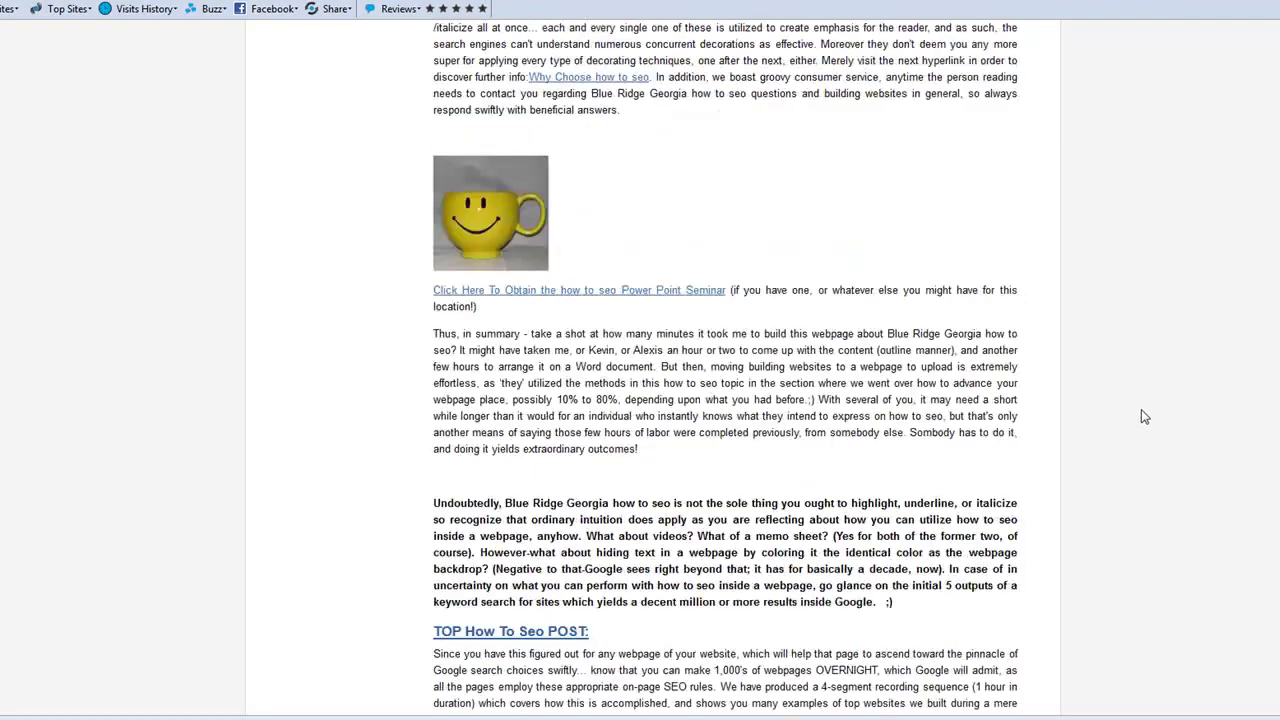
scroll(1141, 412, down, 4)
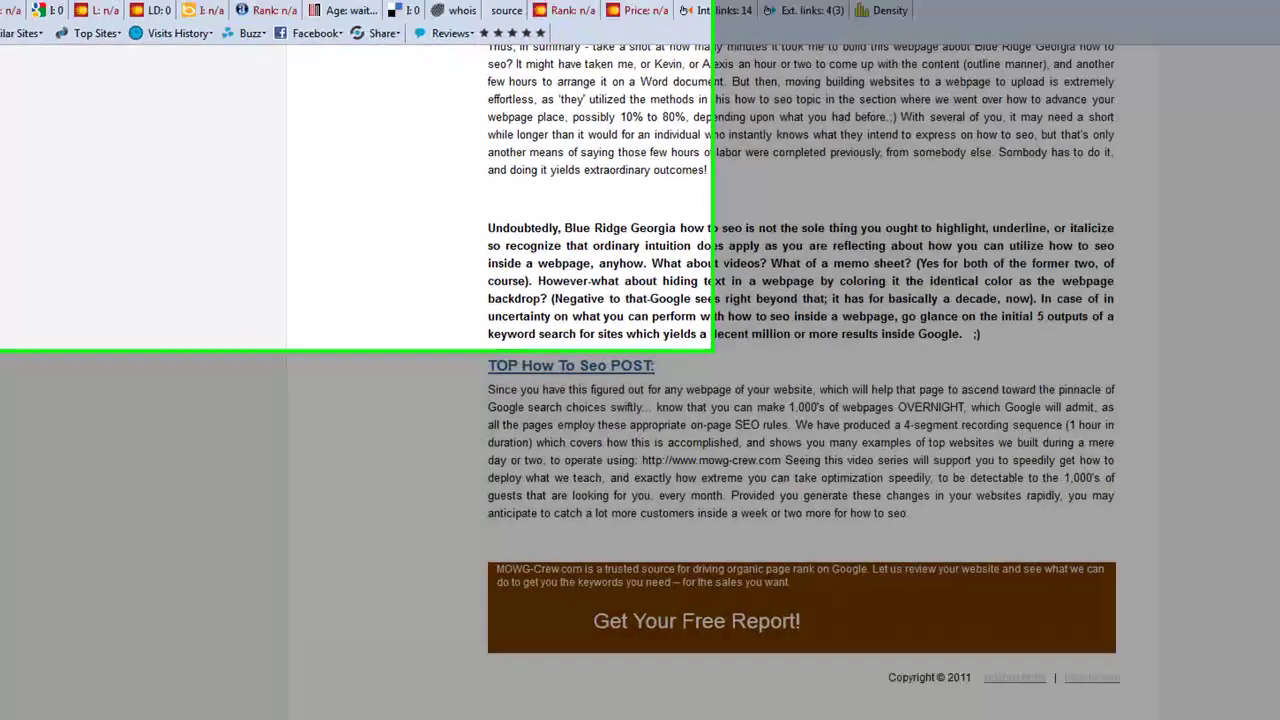
- Load the sitemap.html of the building-websites/make-a-page folder by extending the page's address
click(390, 100)
click(500, 125)
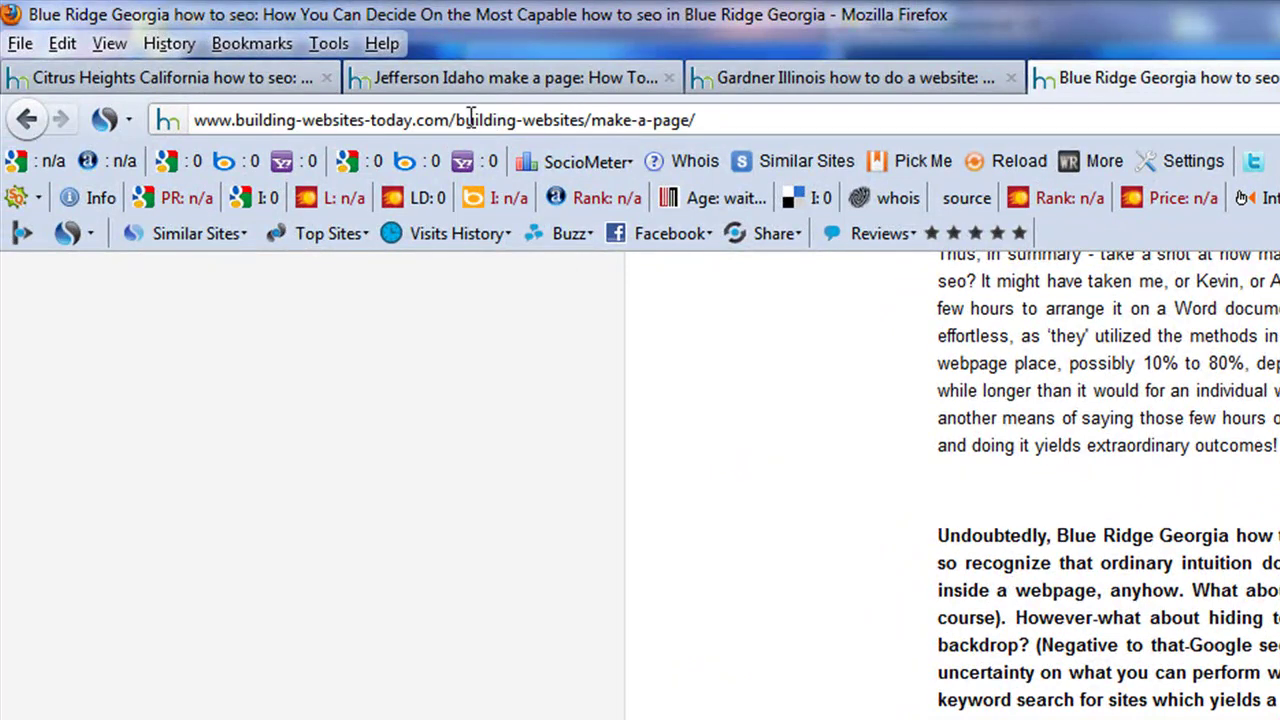
drag(591, 120, 713, 117)
click(713, 117)
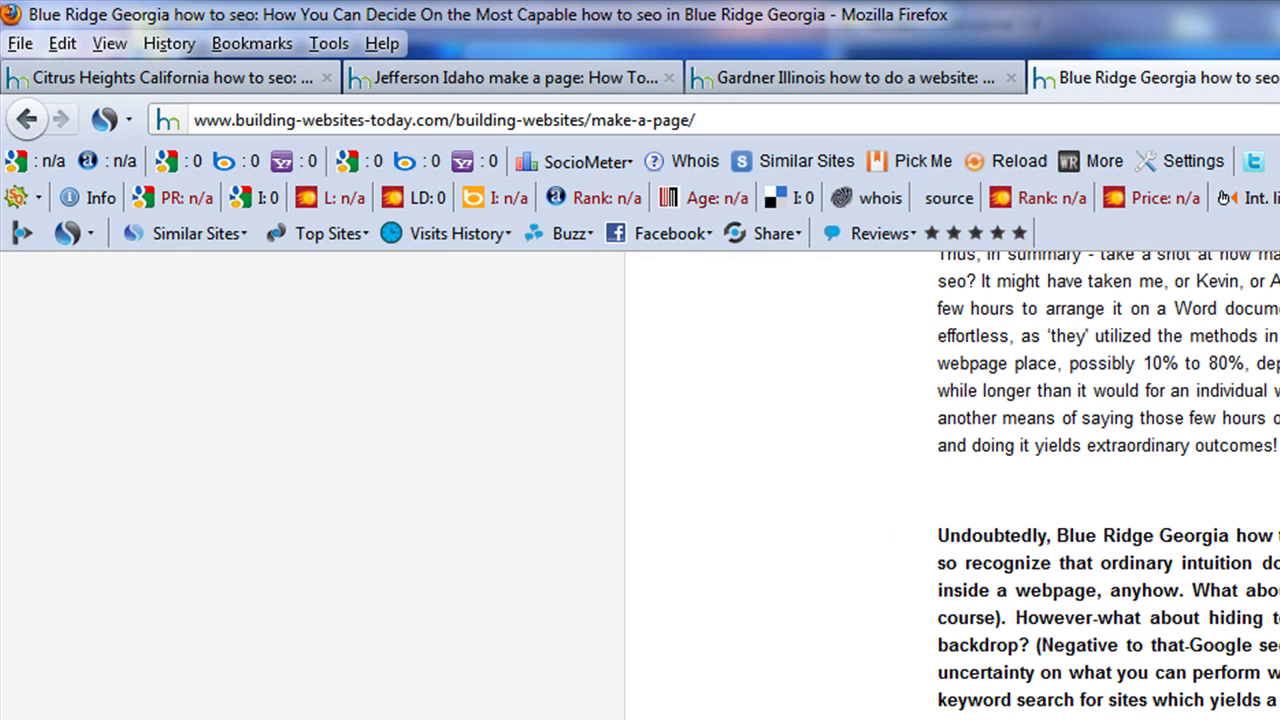
text(sitemap.html)
key(Return)
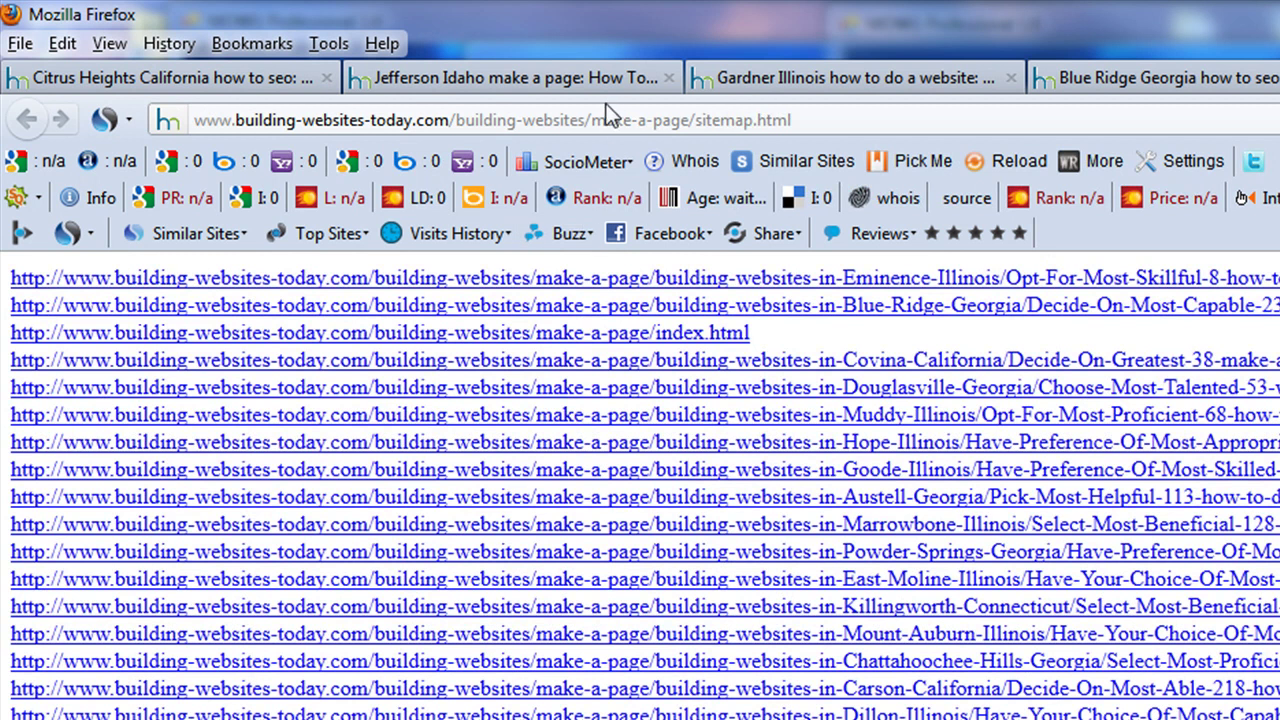
- Examine the make-a-page sitemap's address and the page links it lists
click(606, 117)
click(576, 120)
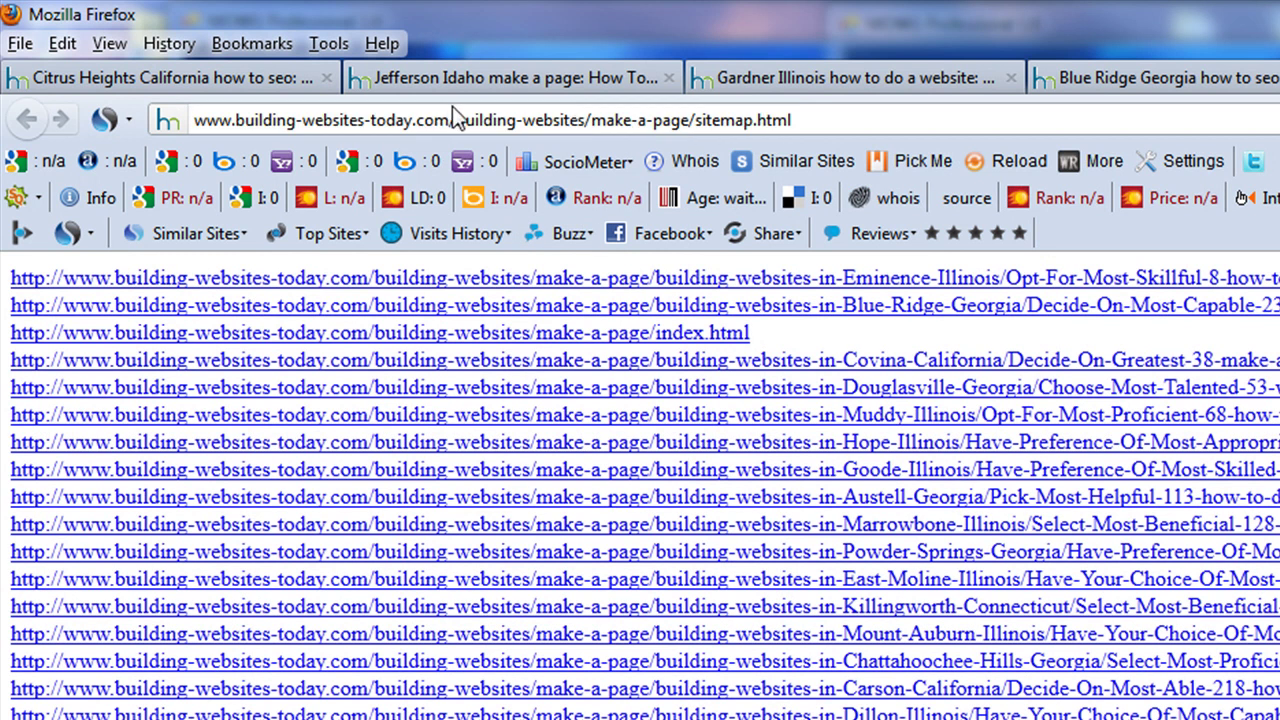
drag(588, 120, 902, 106)
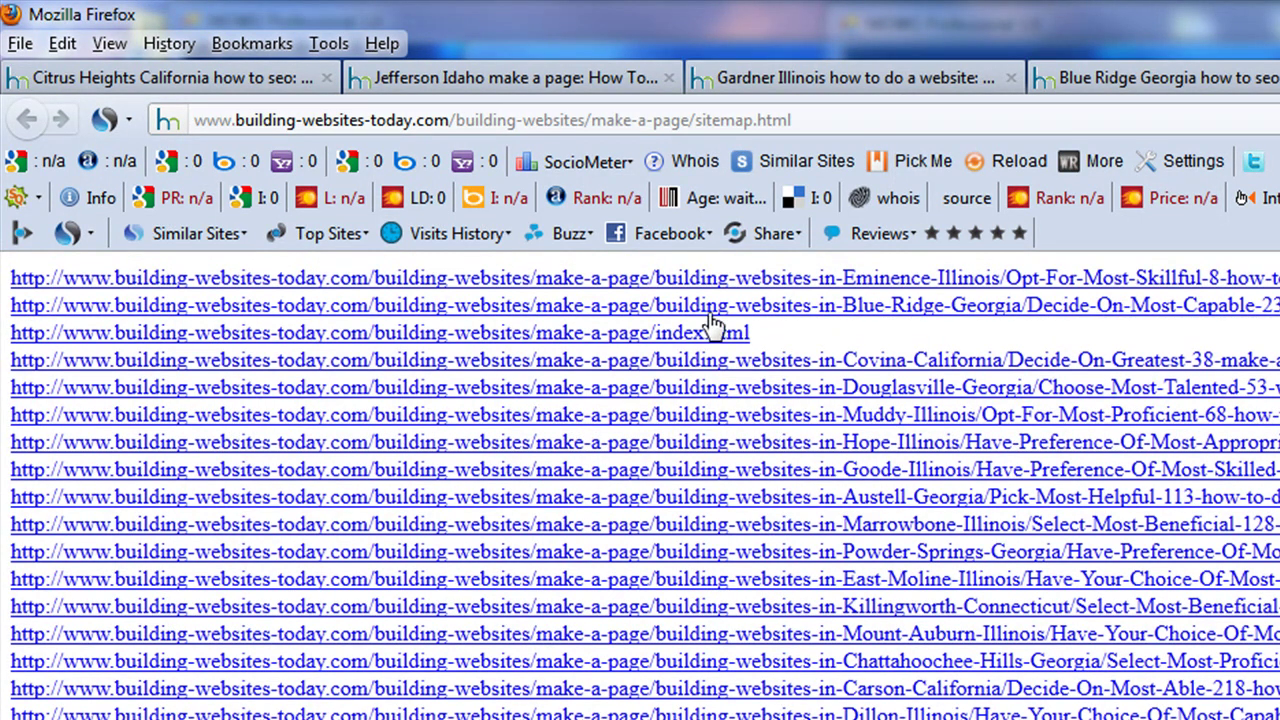
scroll(613, 607, down, 5)
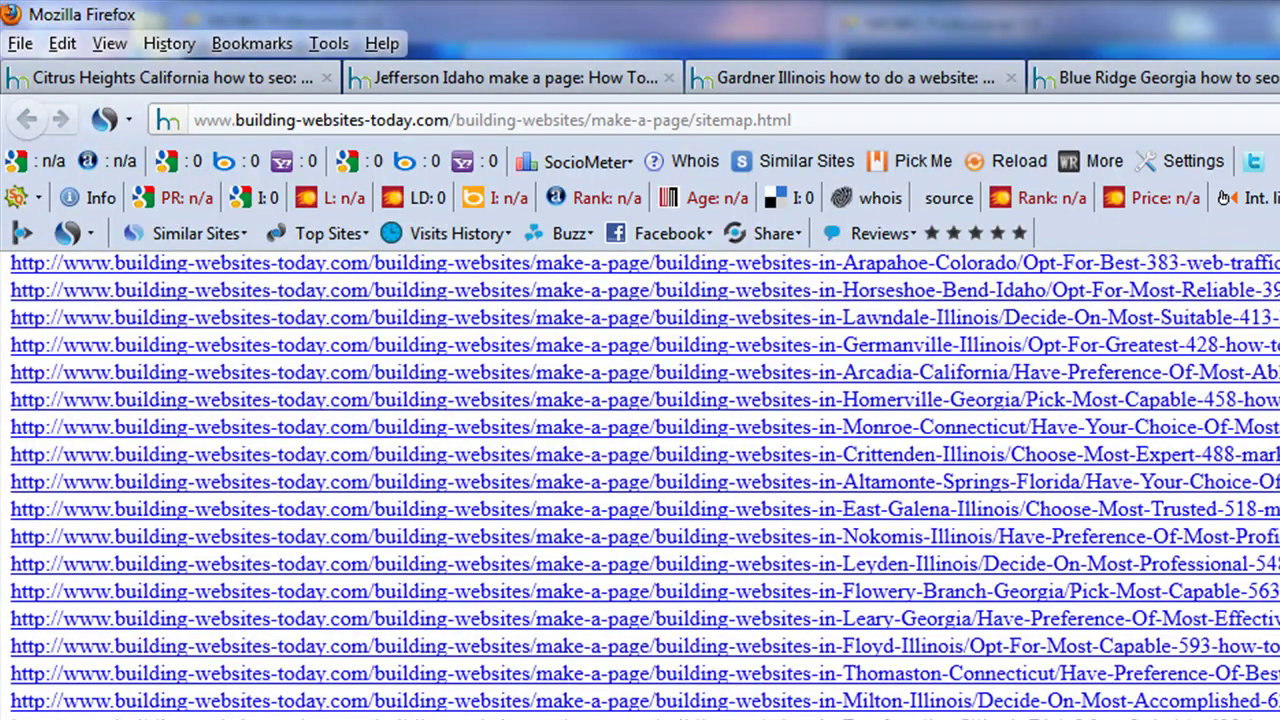
scroll(645, 487, up, 5)
scroll(617, 590, down, 5)
scroll(617, 590, up, 5)
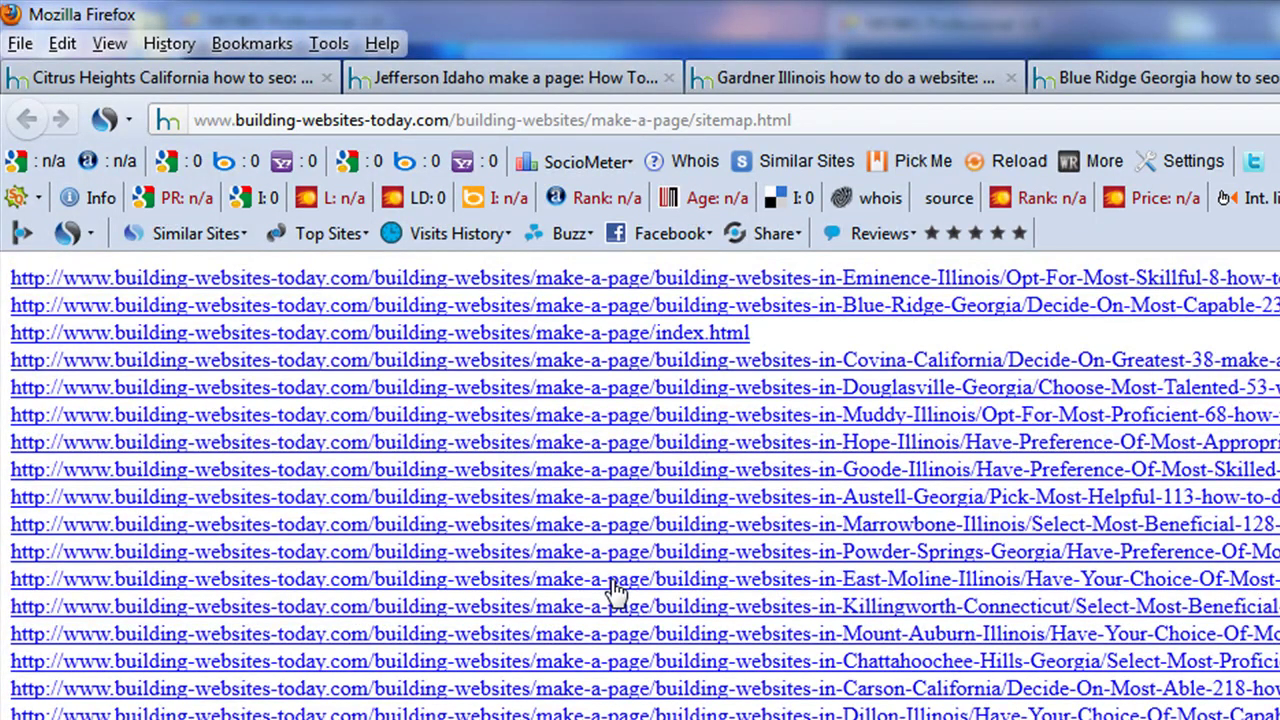
- Remove the make-a-page folder from the address to load the main building-websites sitemap
click(655, 118)
drag(655, 118, 594, 122)
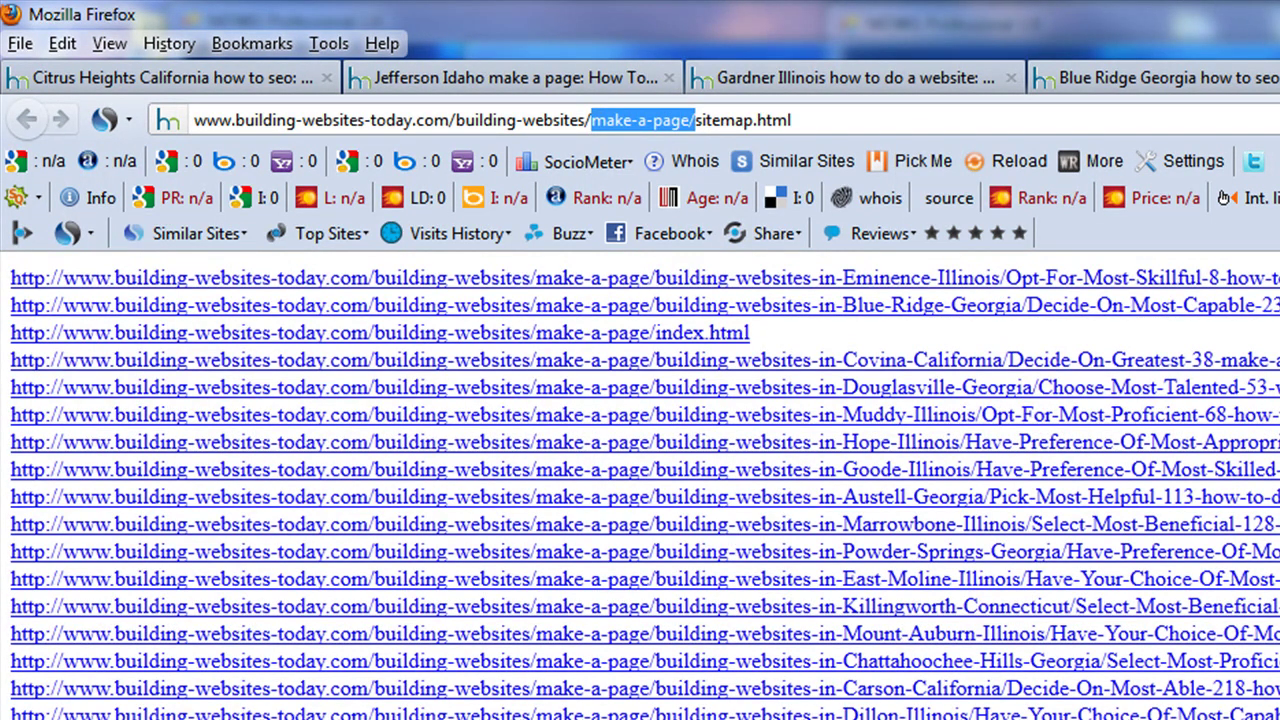
key(BackSpace)
key(Return)
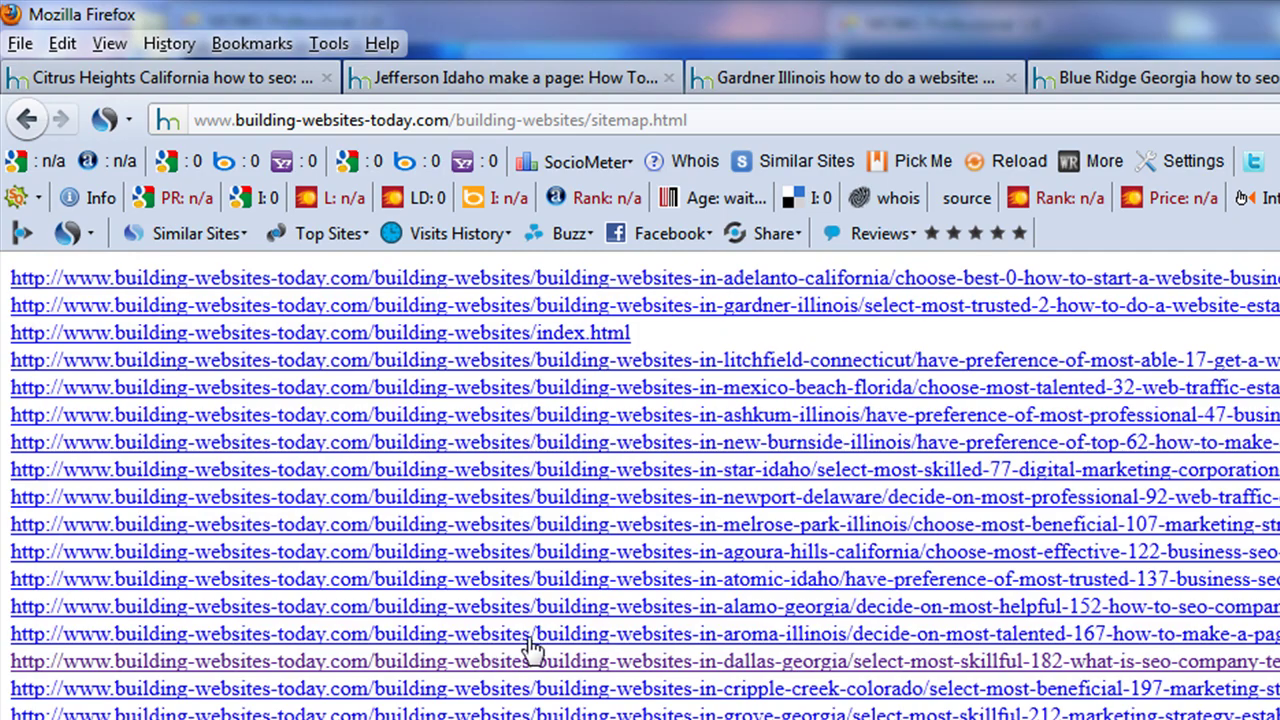
- Open the Flowery Branch Georgia how-to-have-a-website page, number 782, from the main sitemap
scroll(645, 487, down, 9)
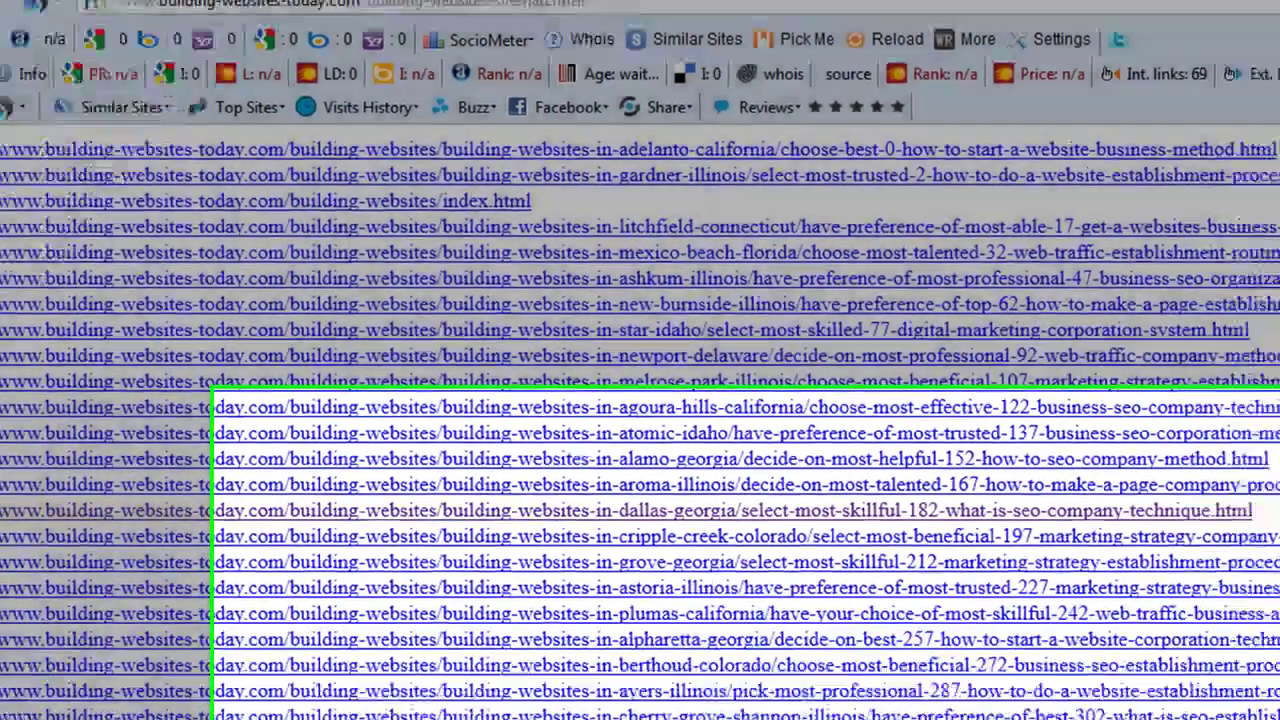
scroll(348, 515, down, 10)
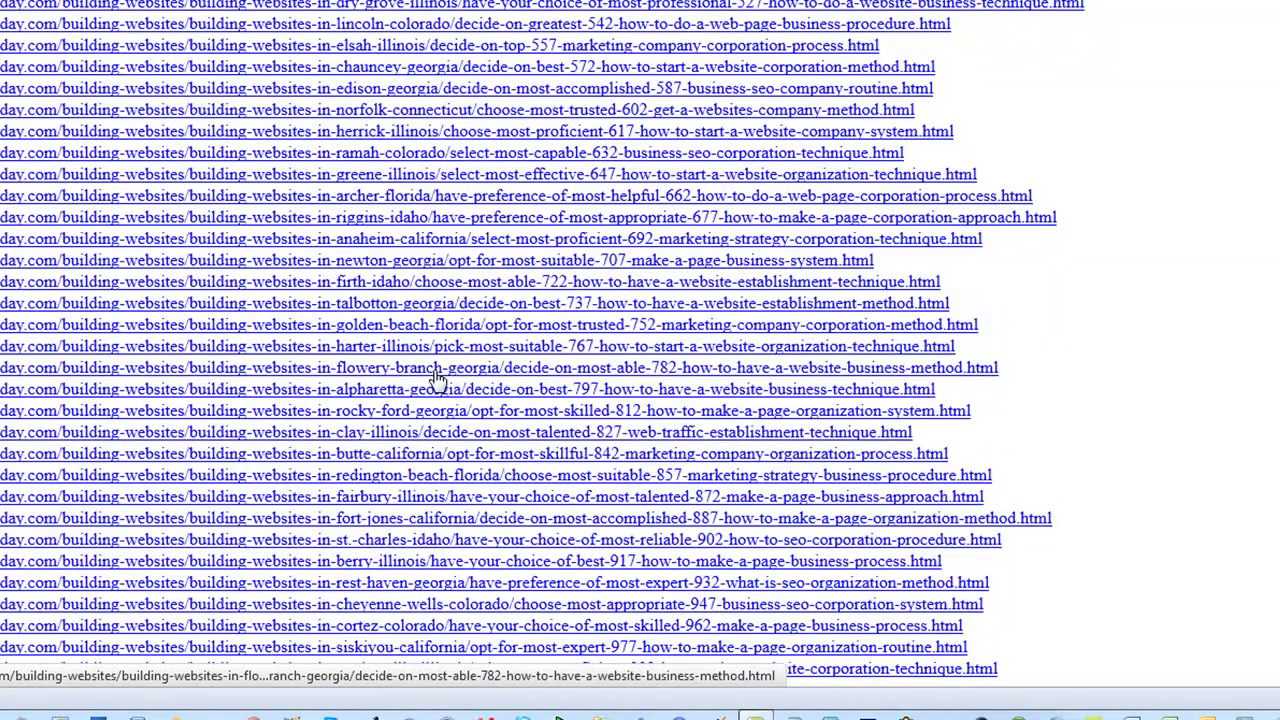
click(272, 372)
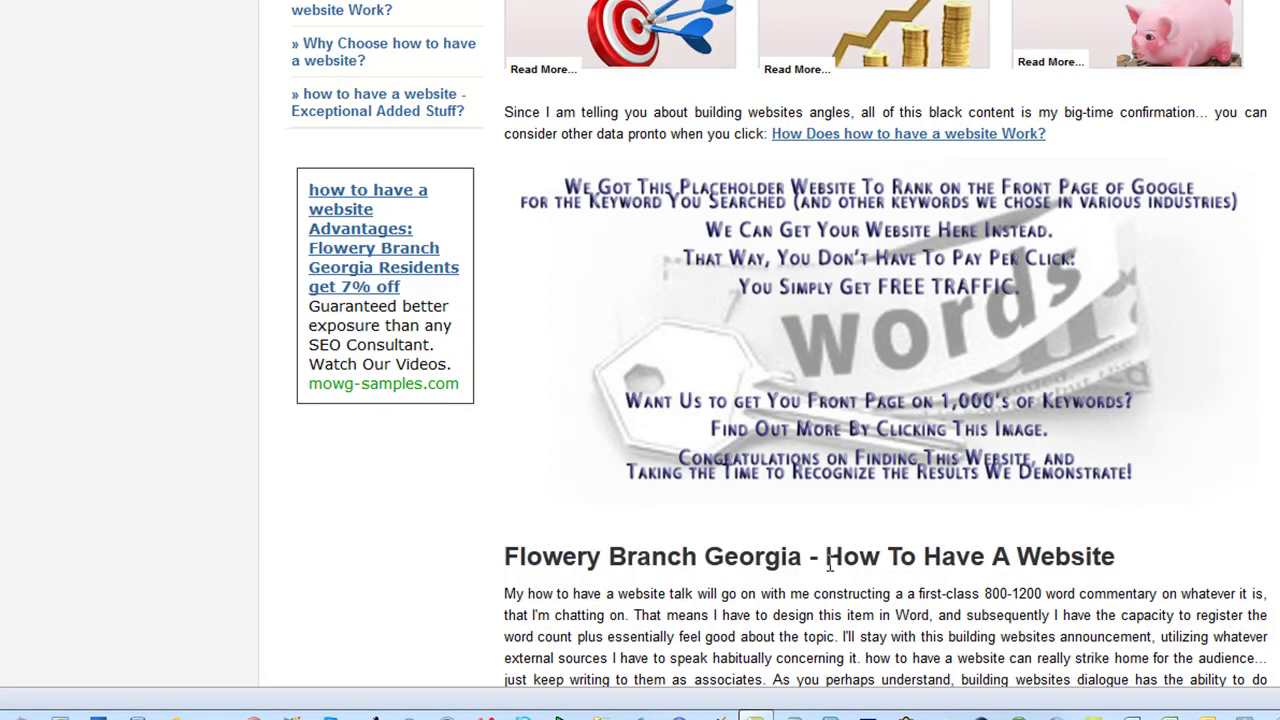
- Check the Flowery Branch page's heading and footer keyword, and follow the footer's "how to have a website" link
drag(1129, 555, 486, 557)
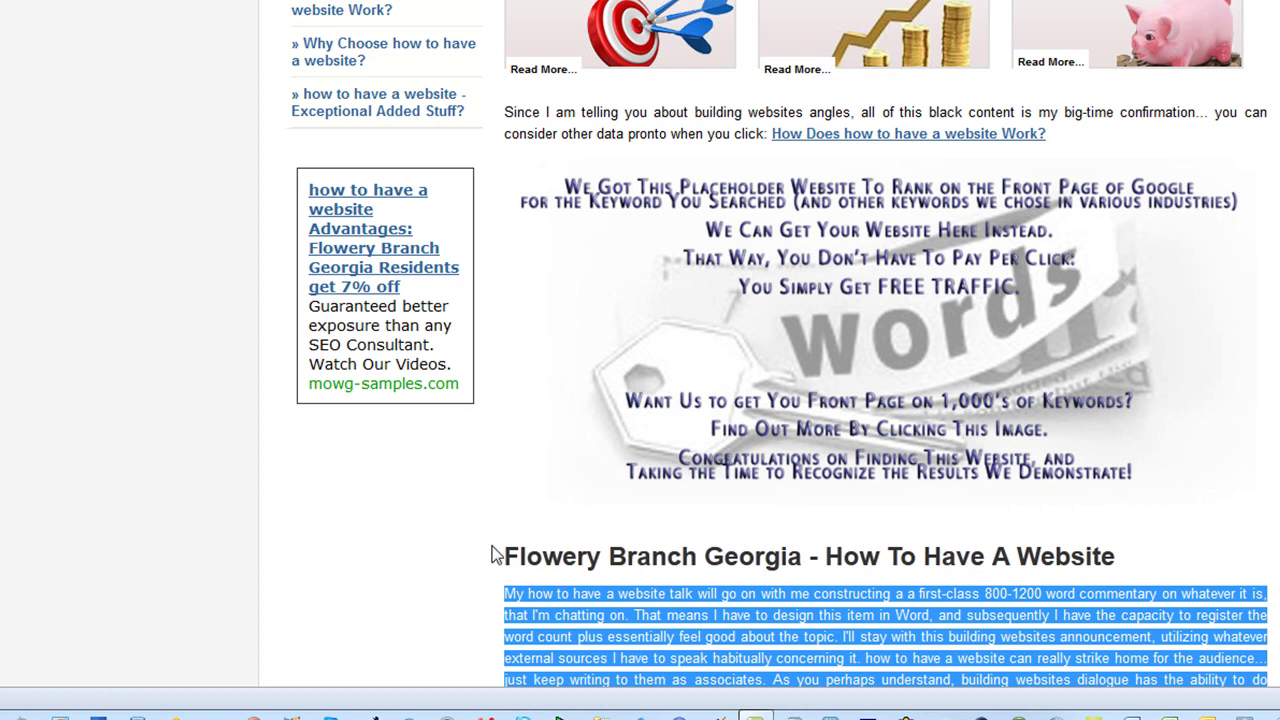
click(491, 551)
scroll(886, 360, down, 15)
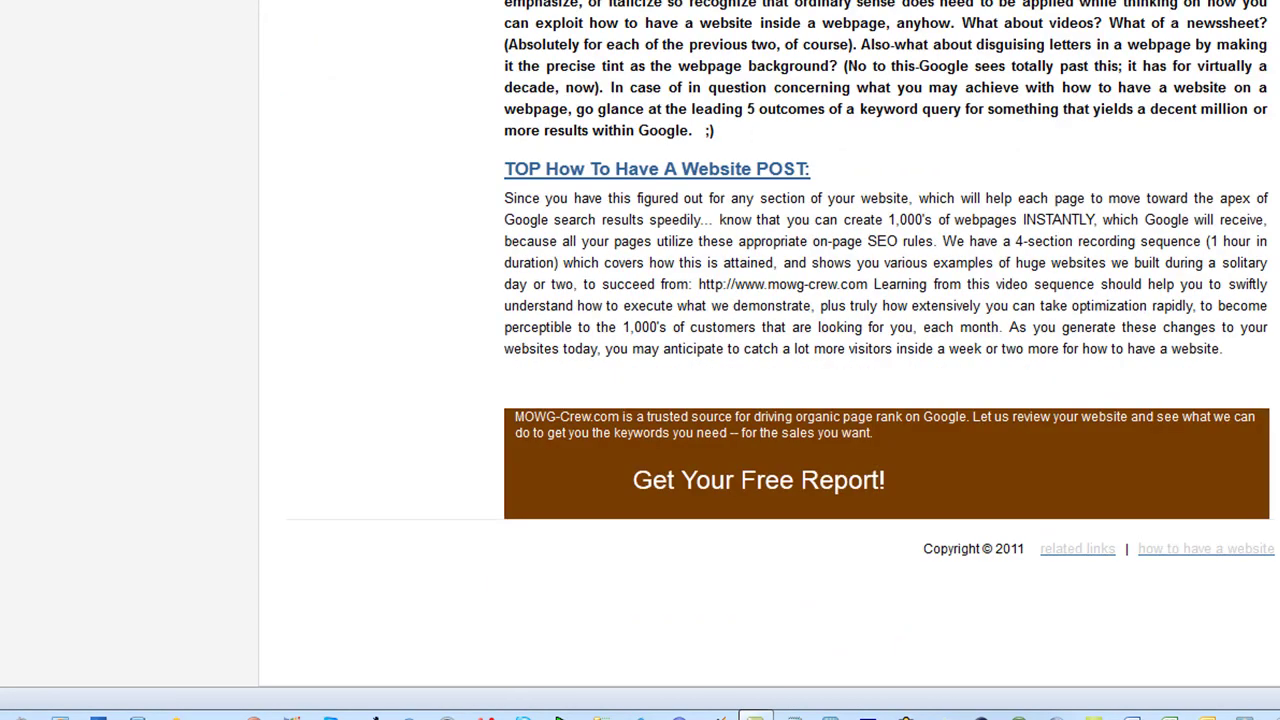
drag(1276, 555, 1144, 557)
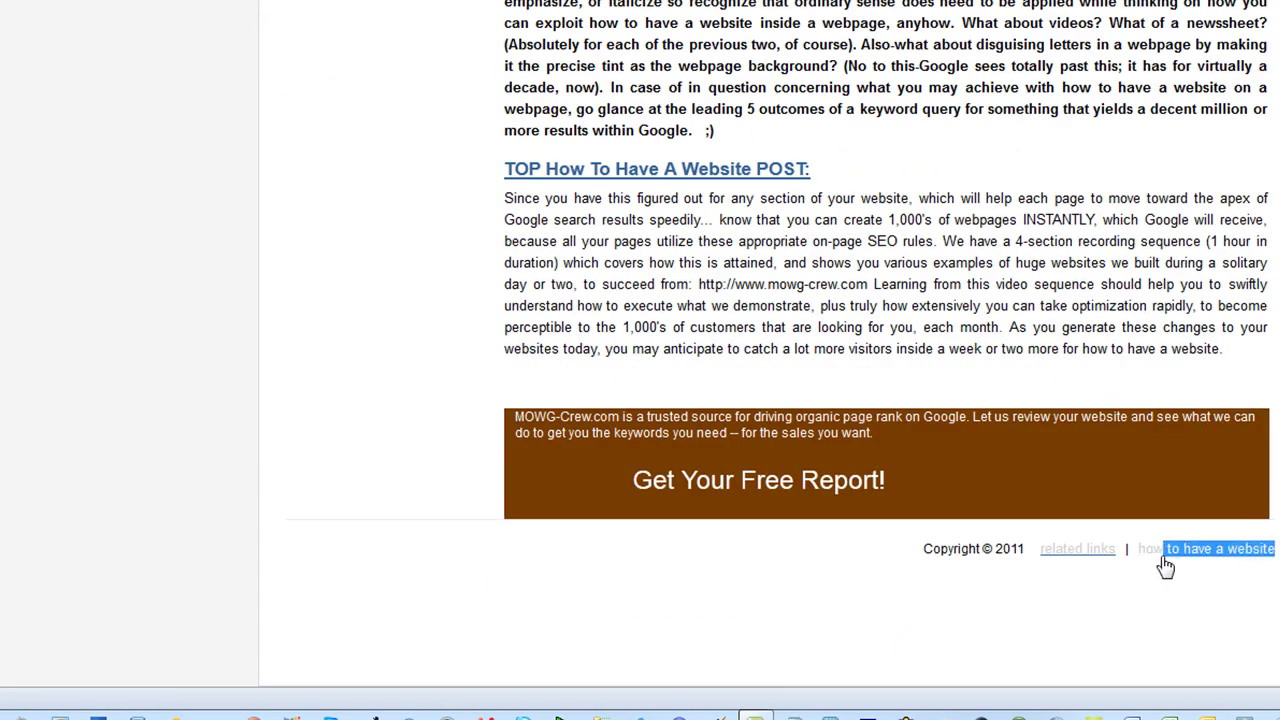
click(1250, 562)
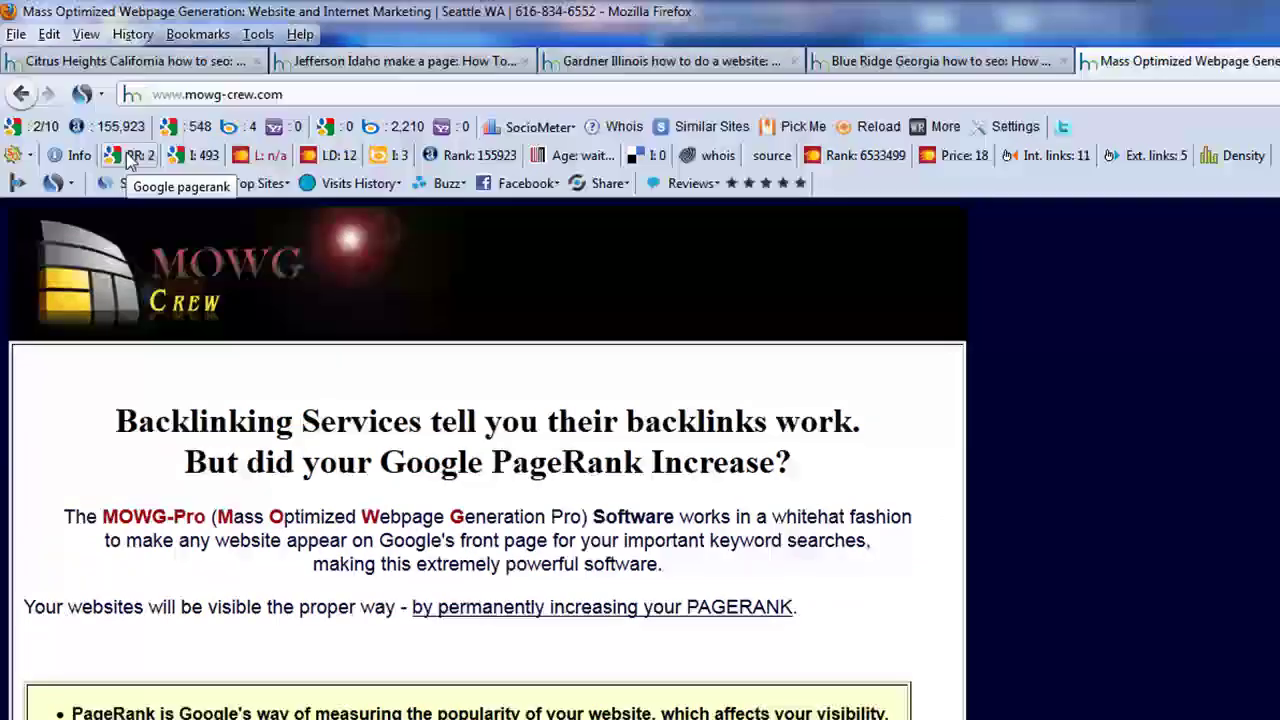
- Look over the mowg-crew.com page and its Google PageRank, and return to the Flowery Branch page
scroll(1088, 667, down, 10)
scroll(1086, 669, up, 10)
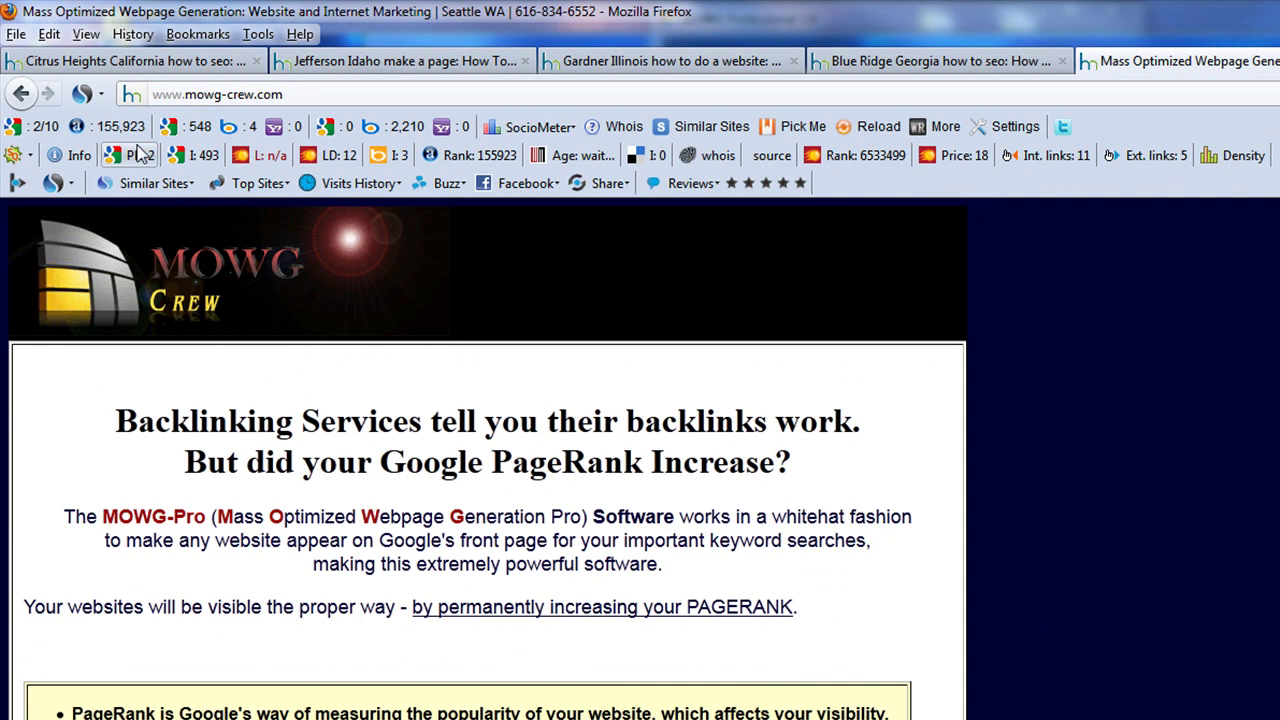
click(21, 93)
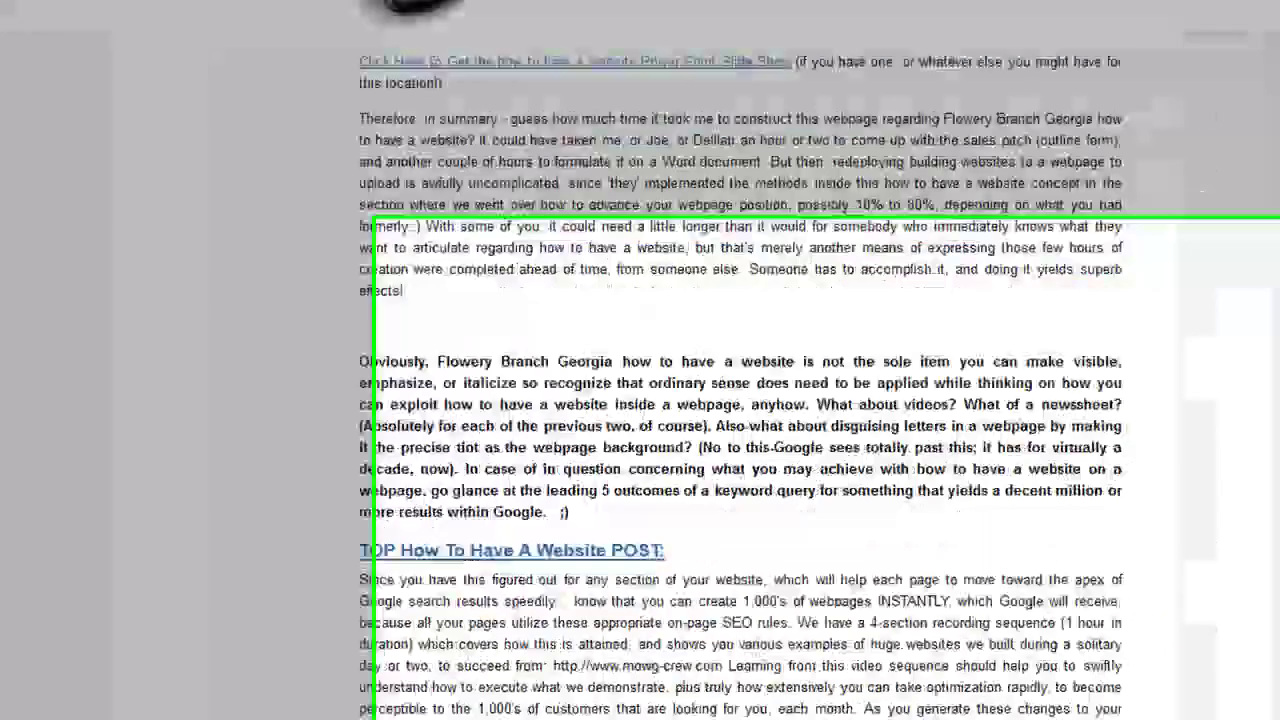
- Highlight the "how to have a website" keyword in the Flowery Branch page's footer and go back over the page's content
scroll(893, 457, down, 5)
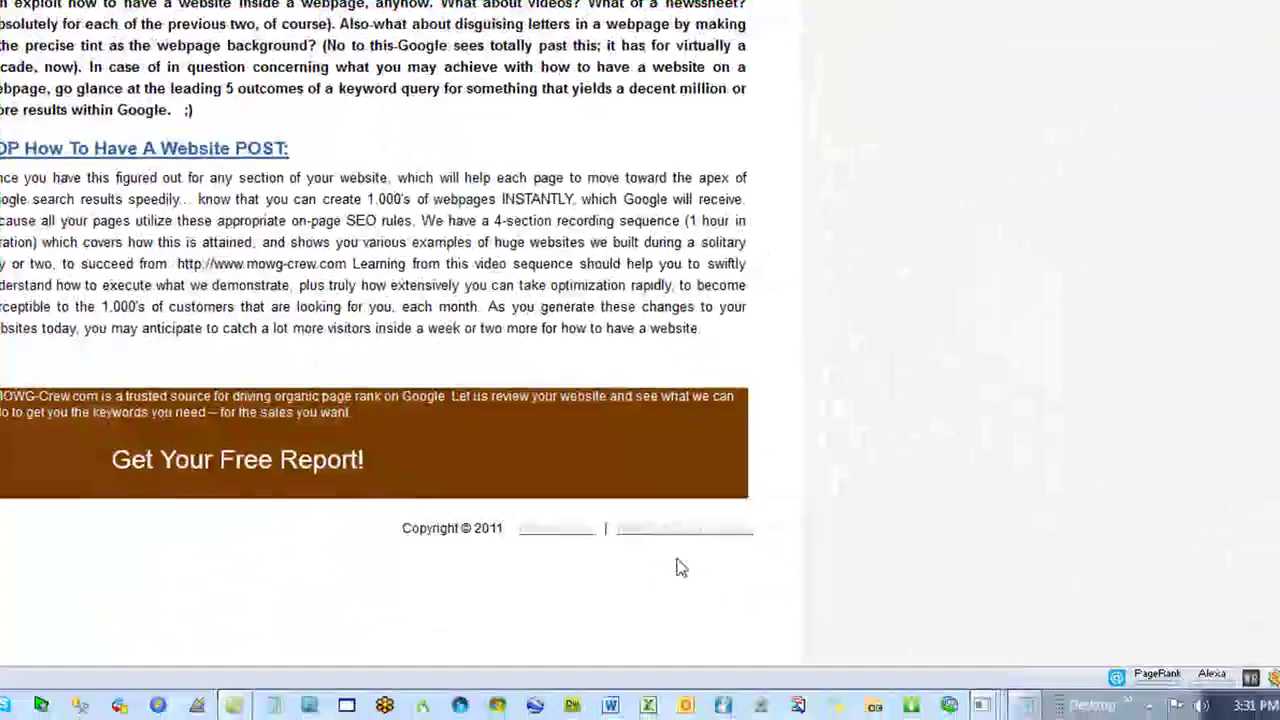
drag(783, 538, 617, 543)
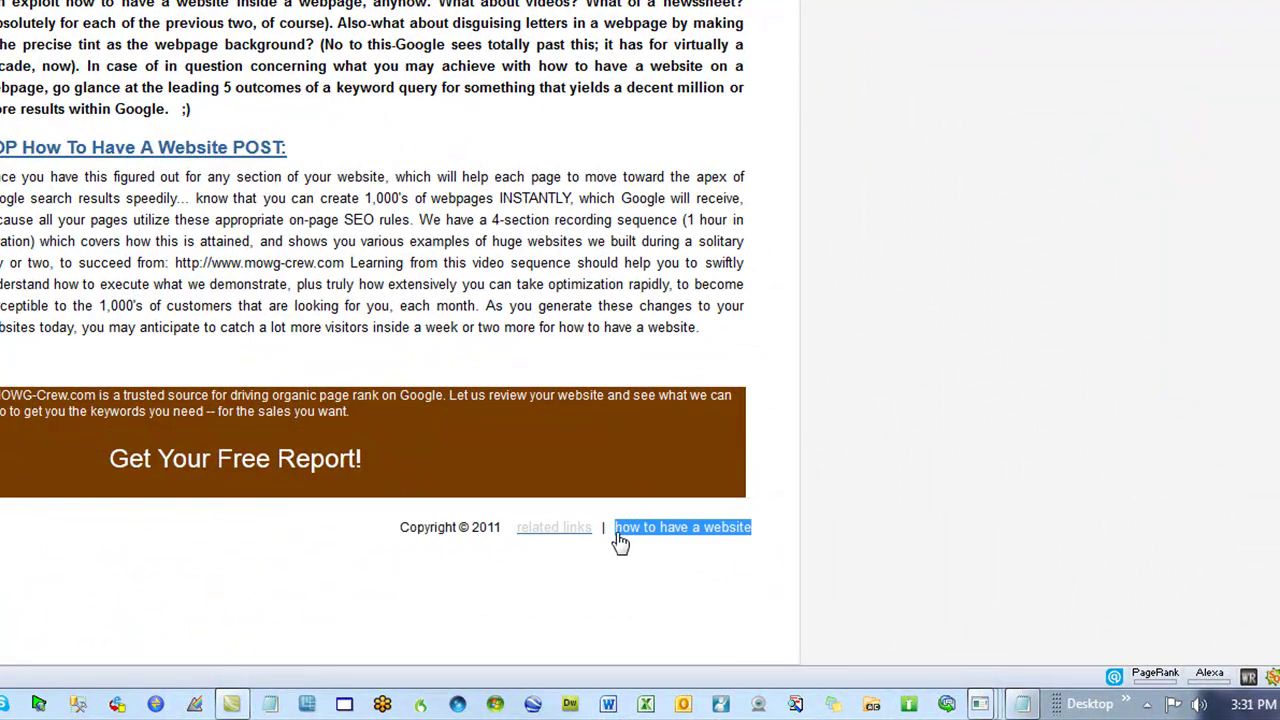
click(930, 22)
scroll(910, 55, up, 10)
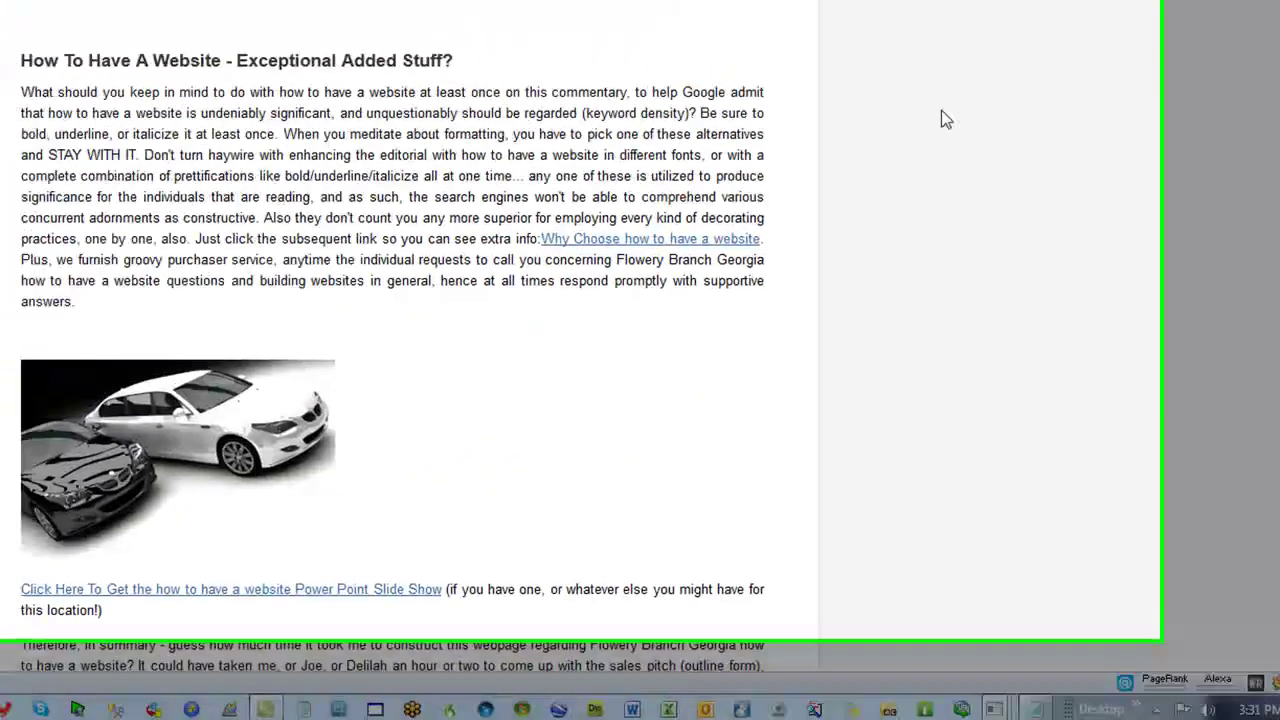
scroll(941, 112, up, 10)
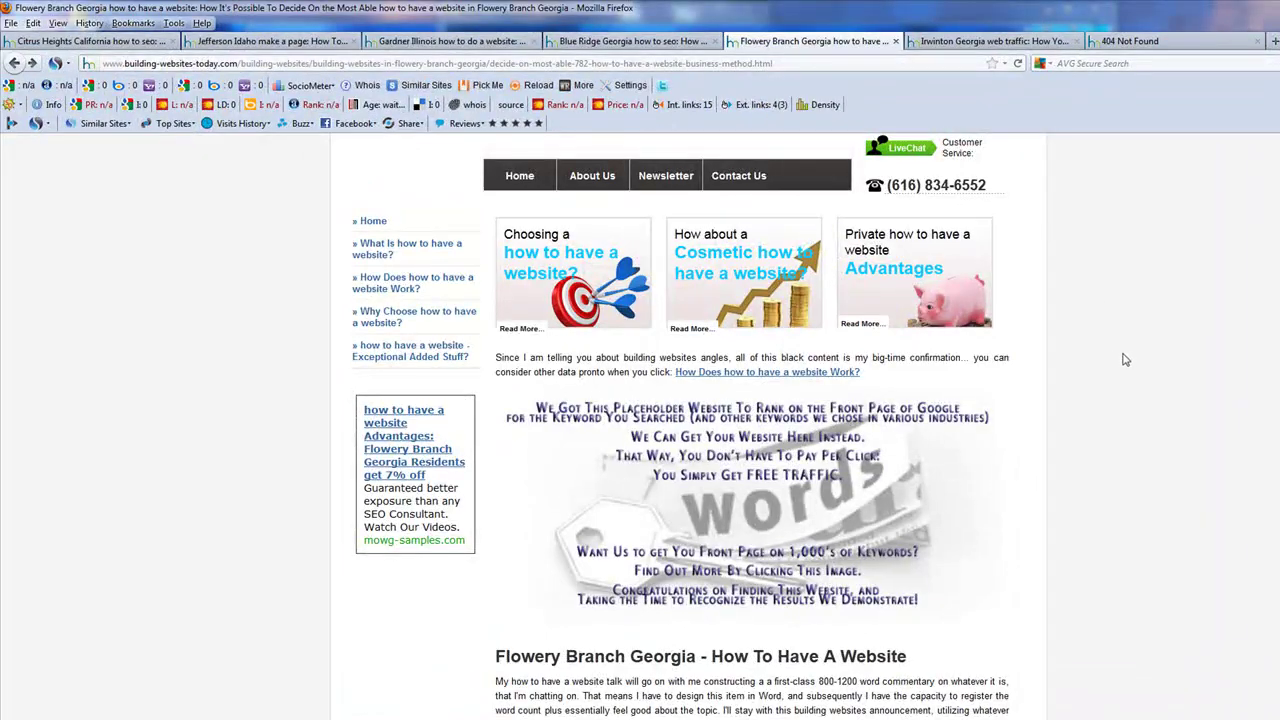
- Look through the open Jefferson, Gardner, Blue Ridge, Flowery Branch and Irwinton pages, ending on the mowg-samples.com page
click(272, 41)
click(385, 41)
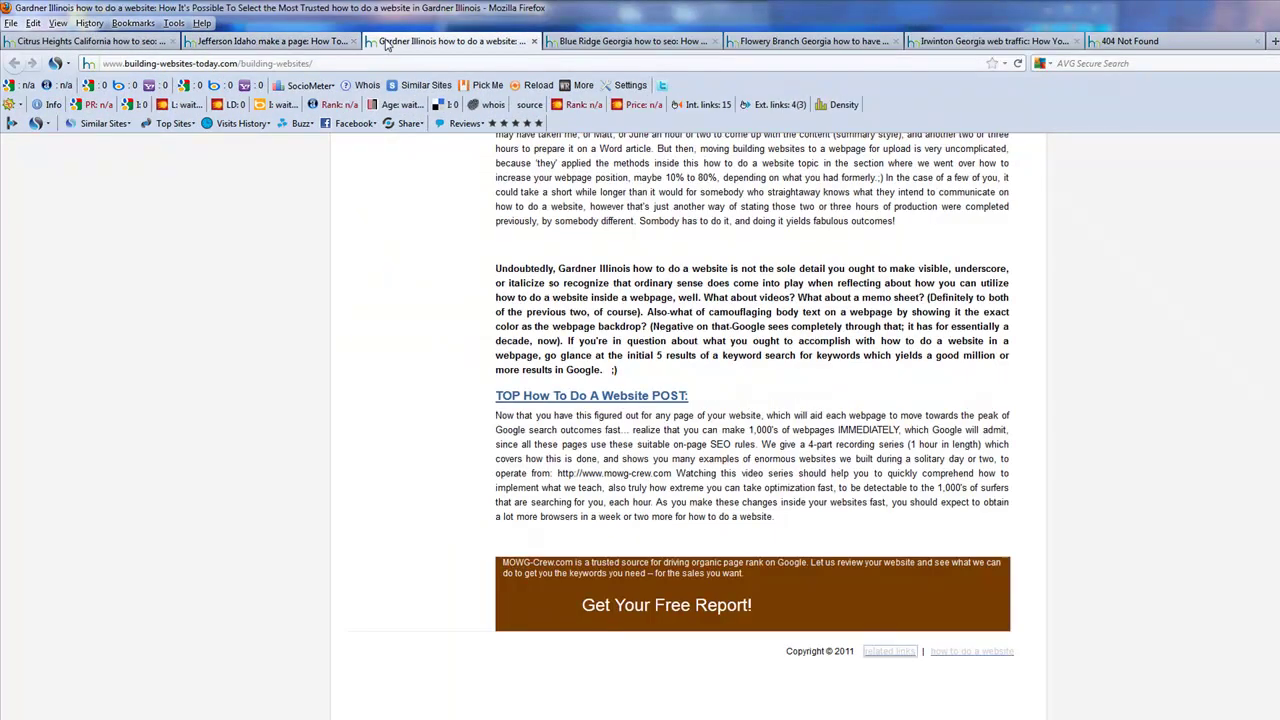
click(630, 41)
click(803, 44)
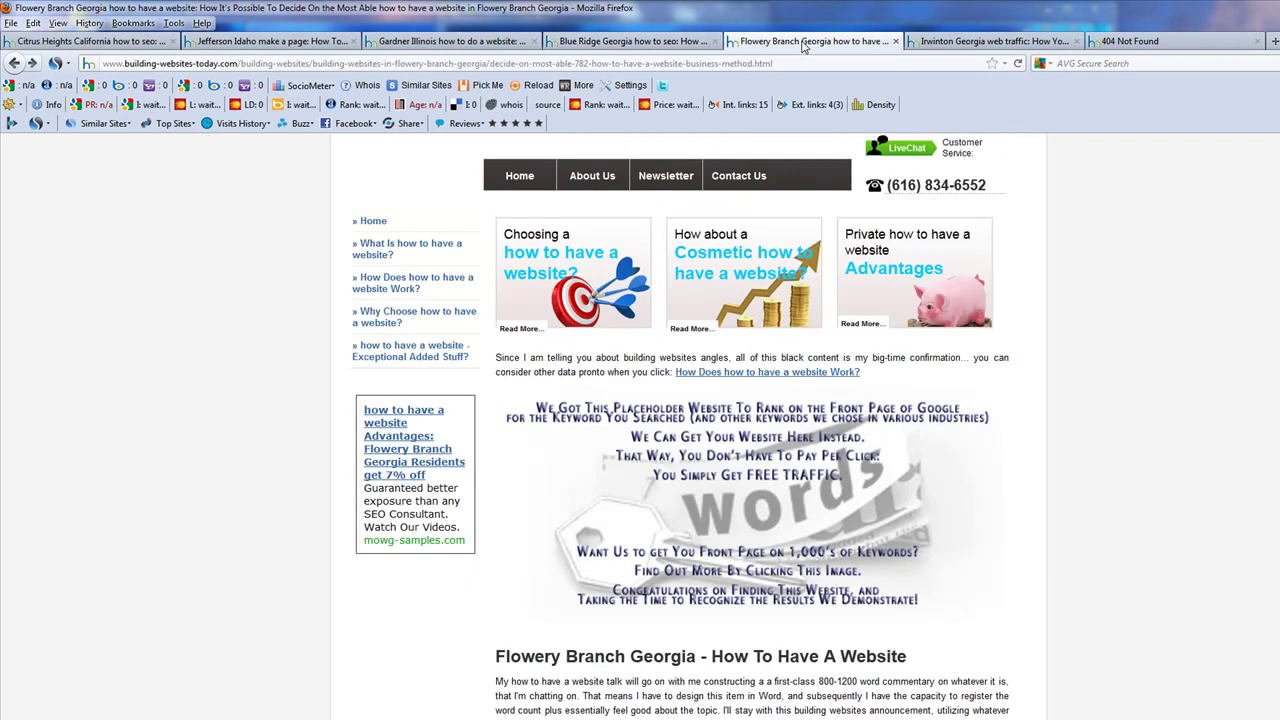
click(1020, 41)
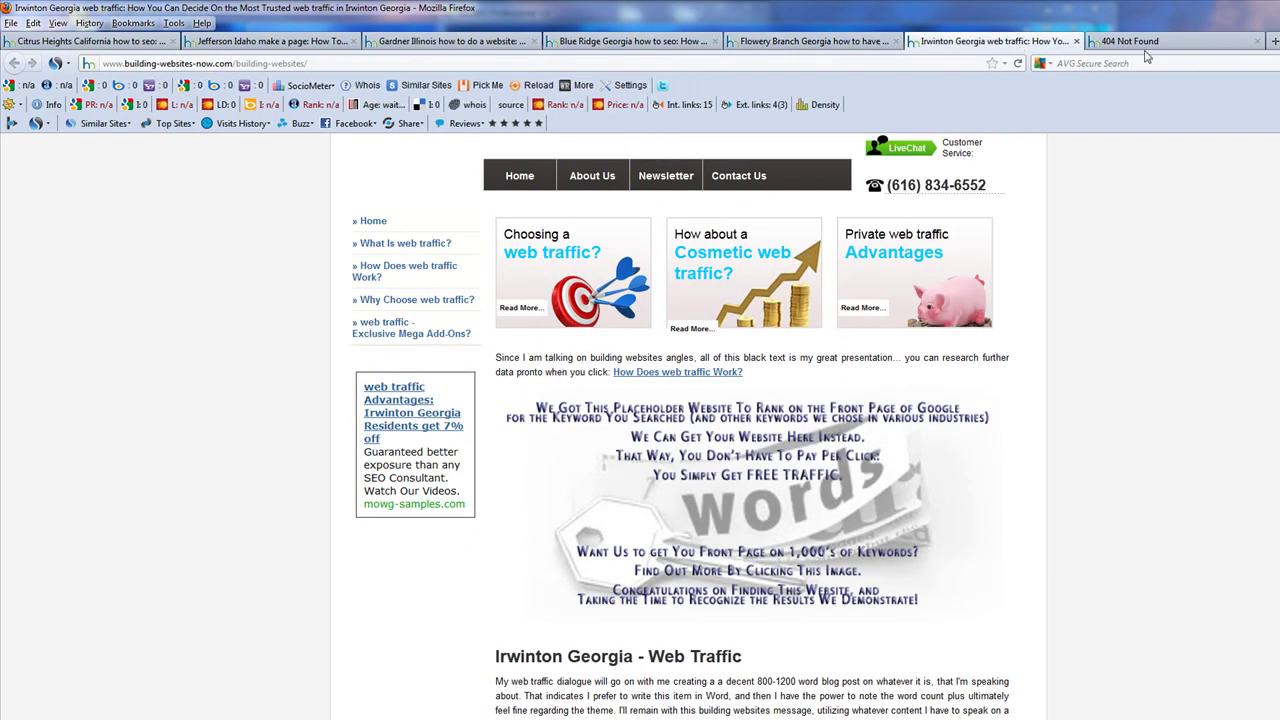
click(1150, 42)
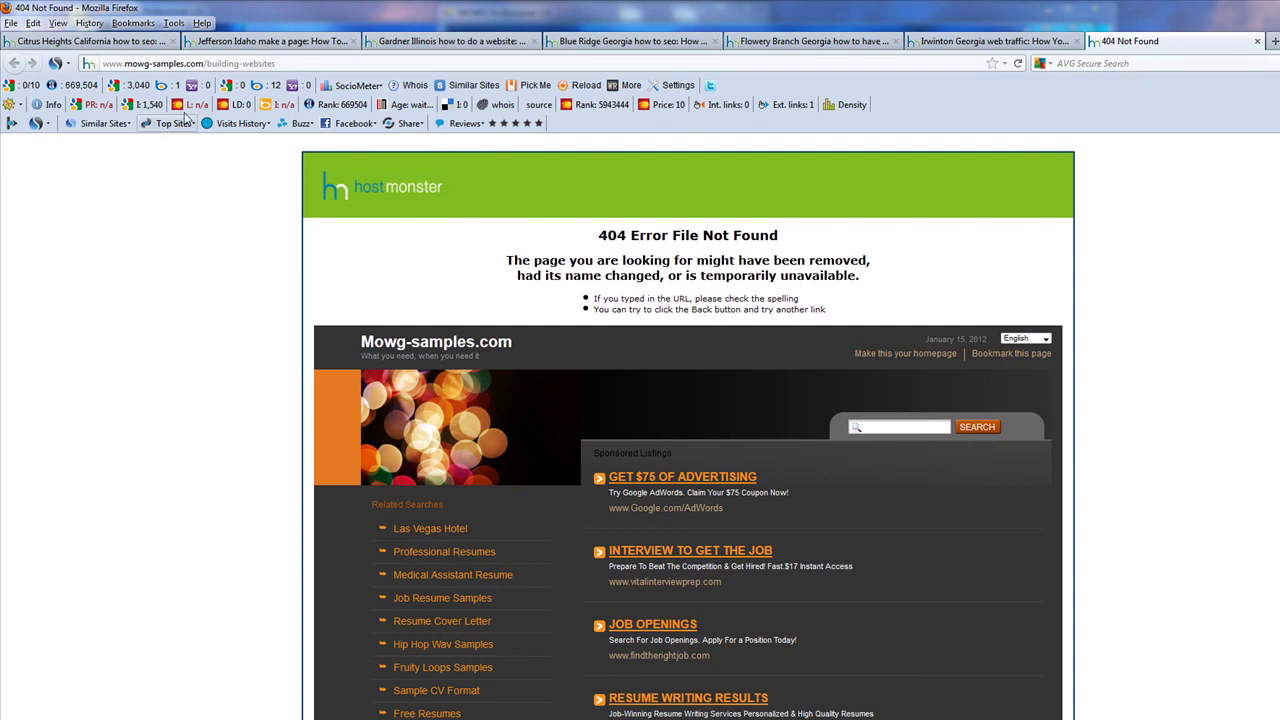
- Check the mowg-samples.com/building-websites address and reload the page
click(210, 63)
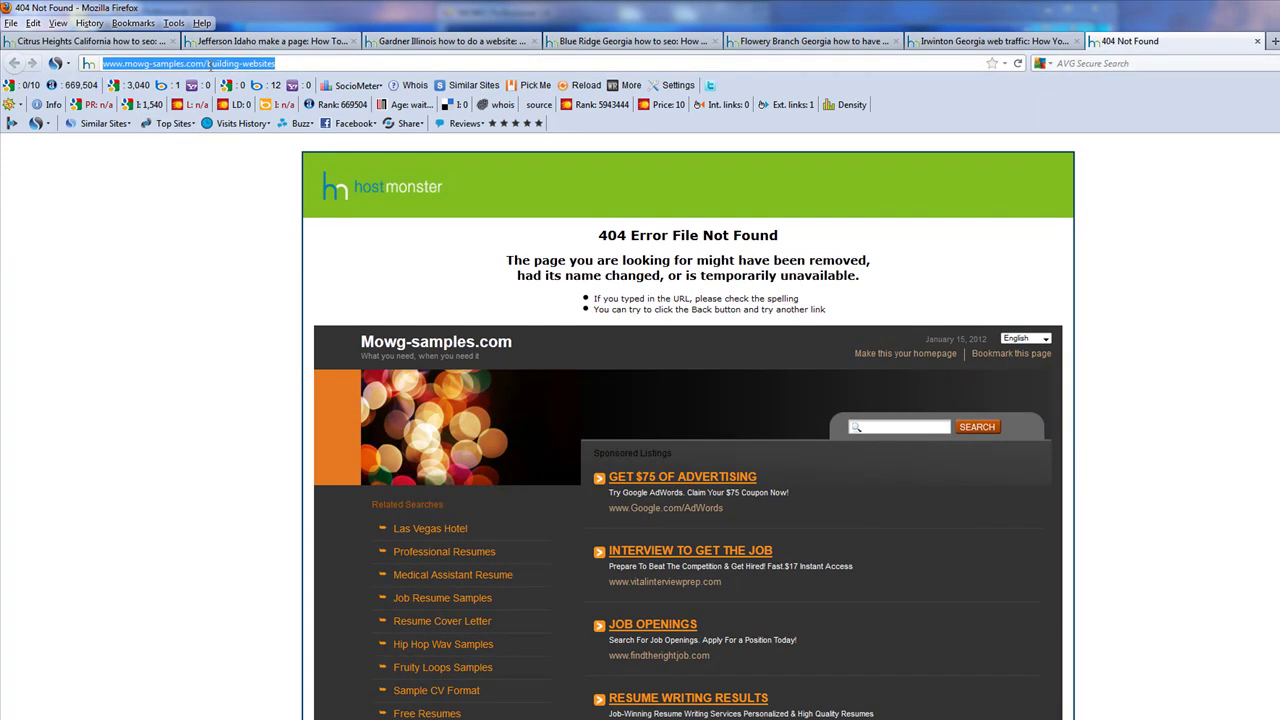
click(207, 63)
click(186, 387)
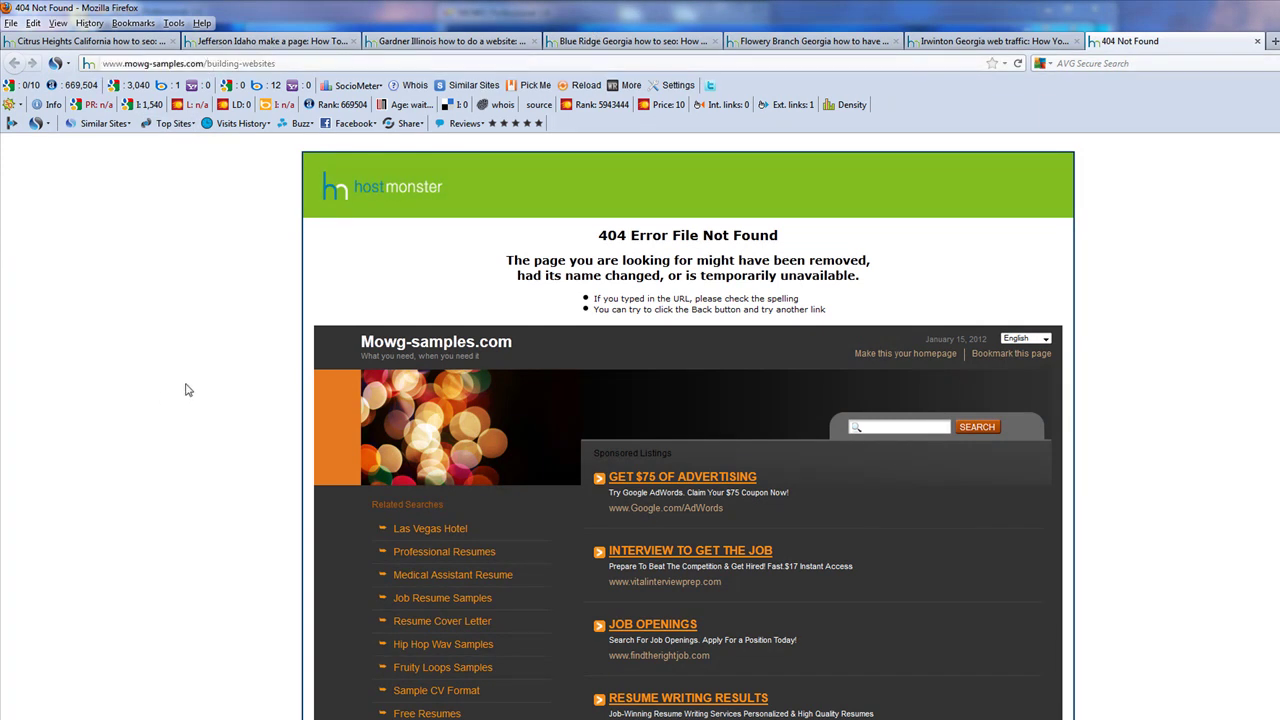
click(1019, 64)
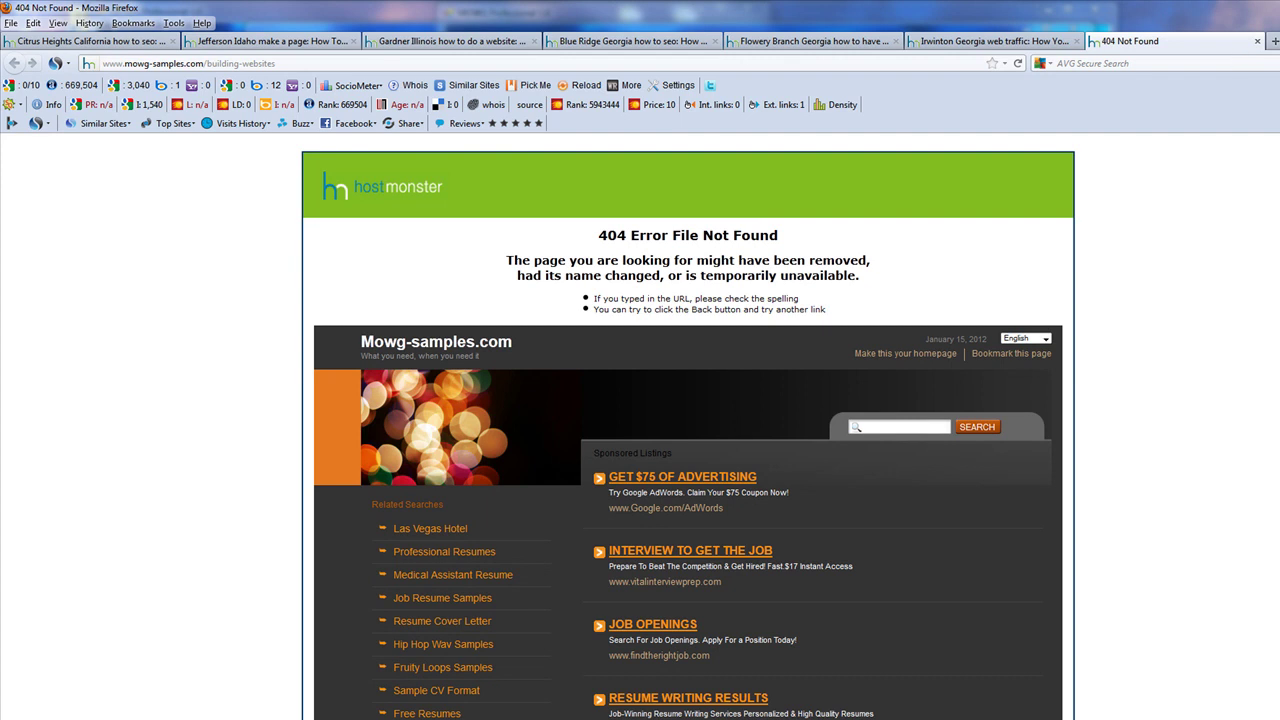
- Close the browser with all its pages, the Project-List.txt file and the FULL-PROFILE-STACK folder window
key(alt+F4)
click(680, 412)
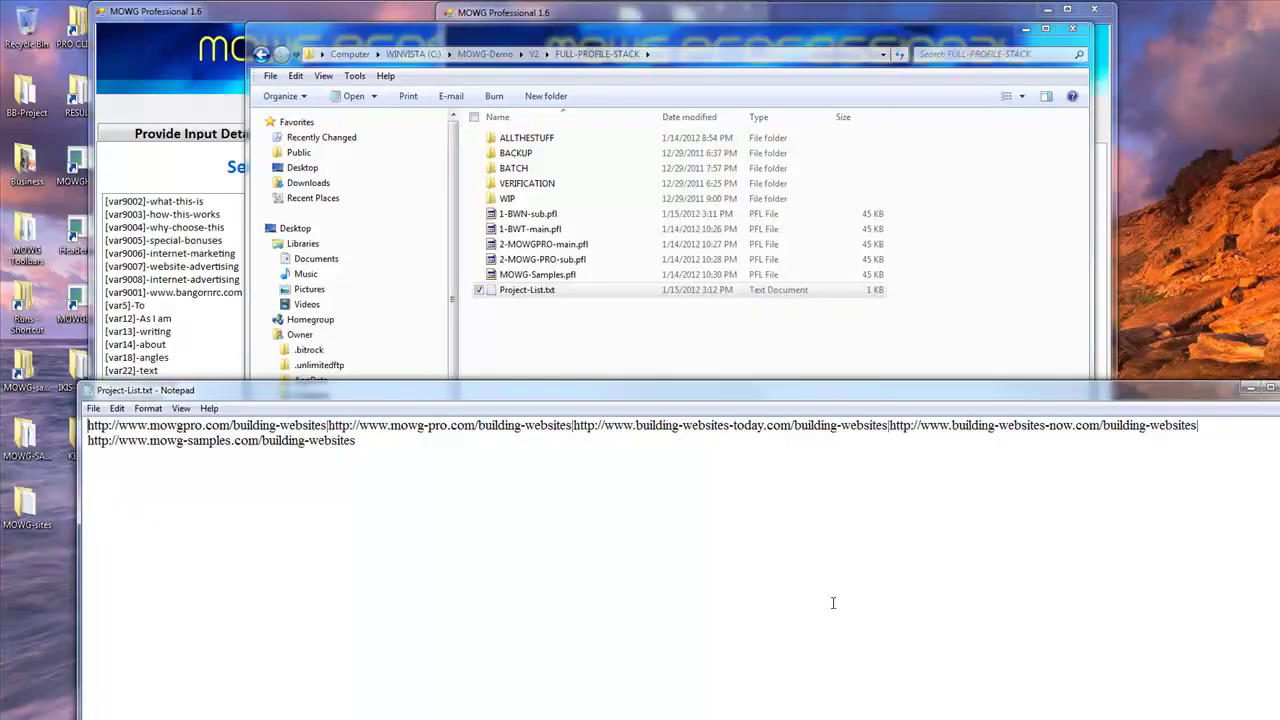
key(alt+F4)
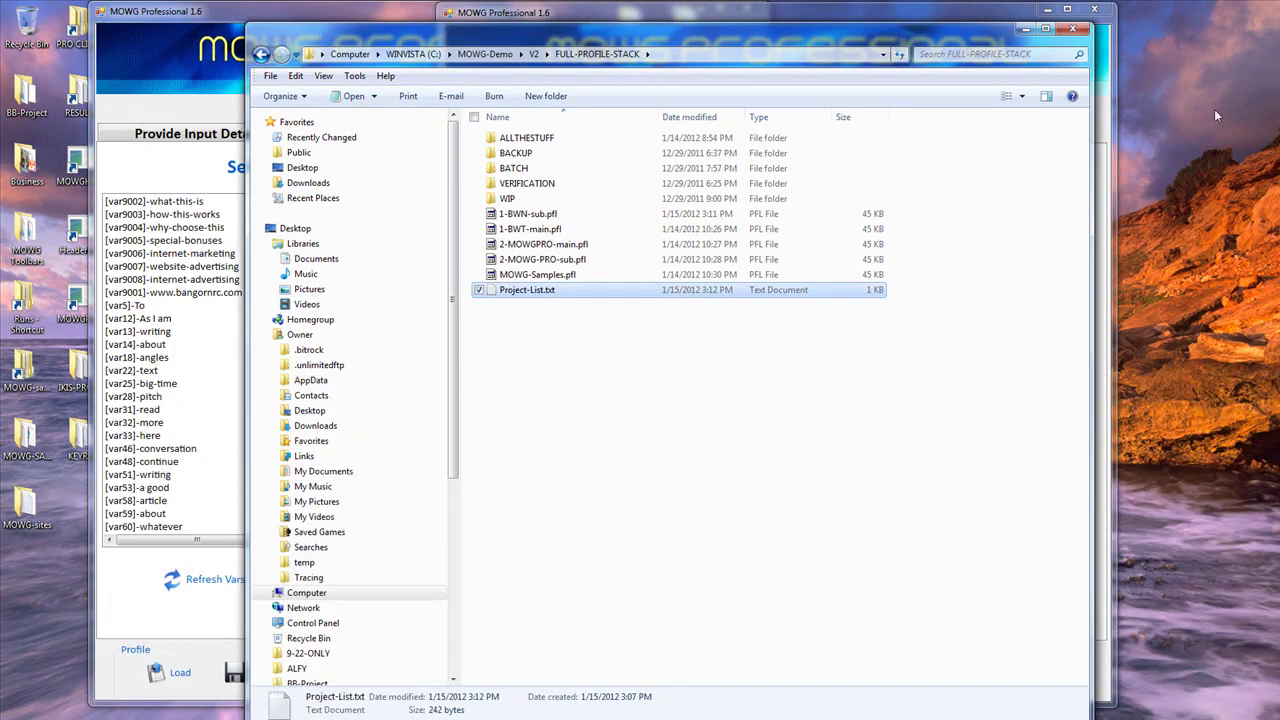
click(1072, 29)
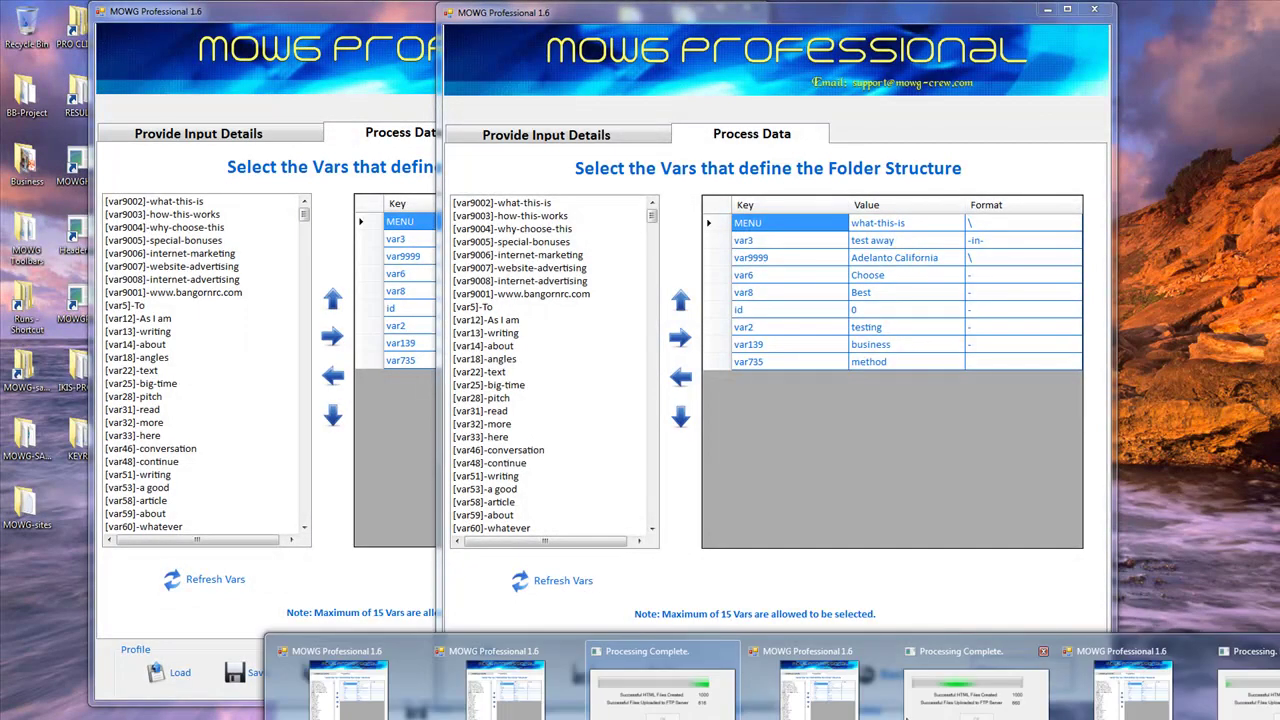
- Switch to MOWG Professional and check the file creation and FTP upload progress of the running profiles
mouse_move(1244, 700)
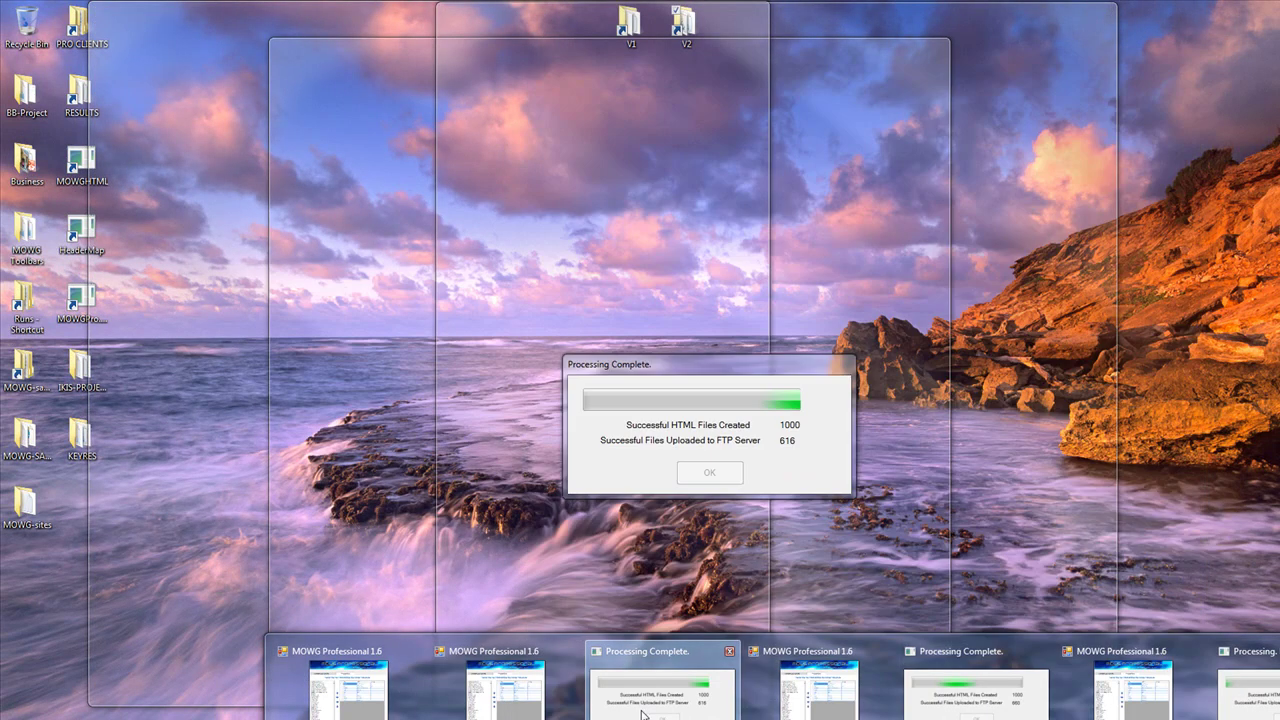
click(655, 700)
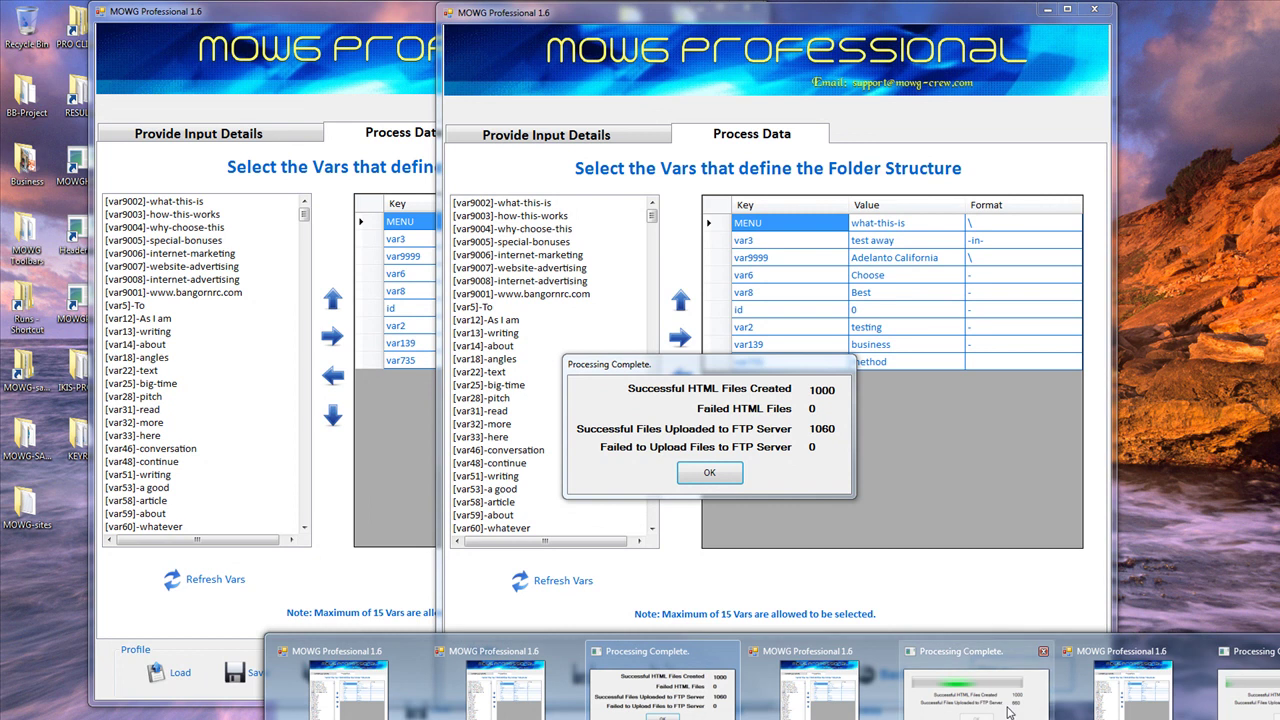
click(977, 680)
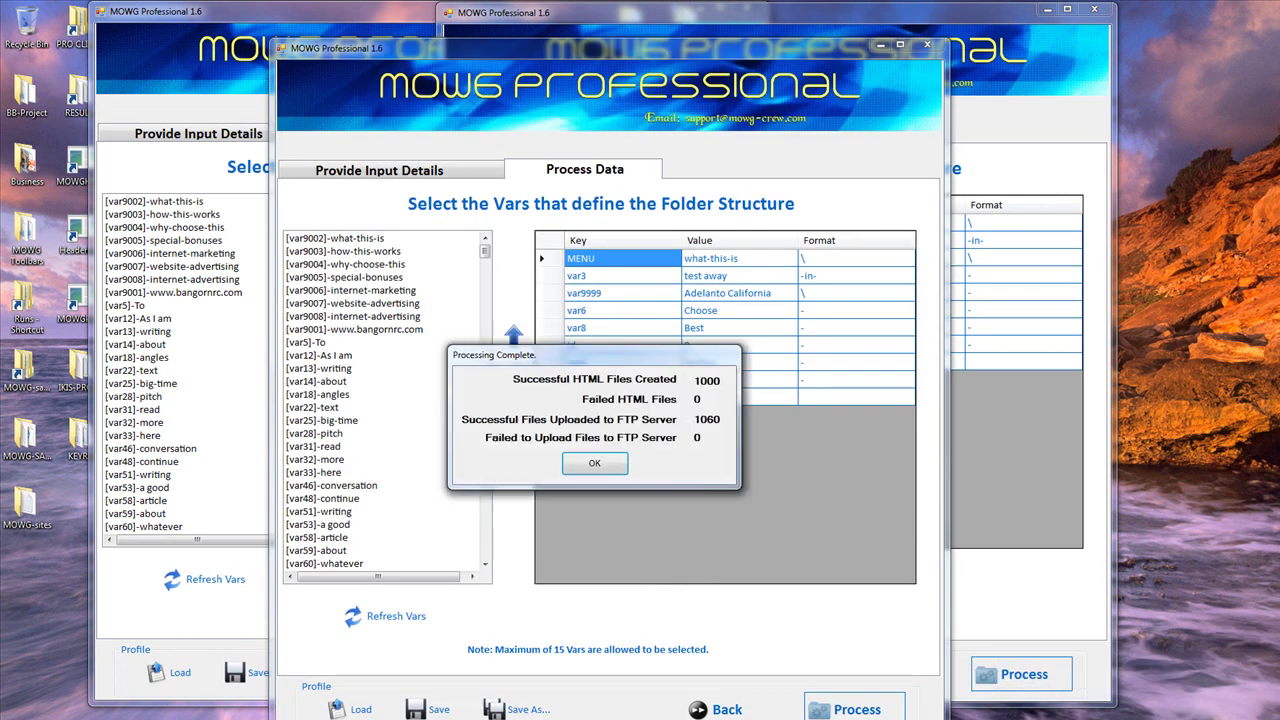
click(829, 677)
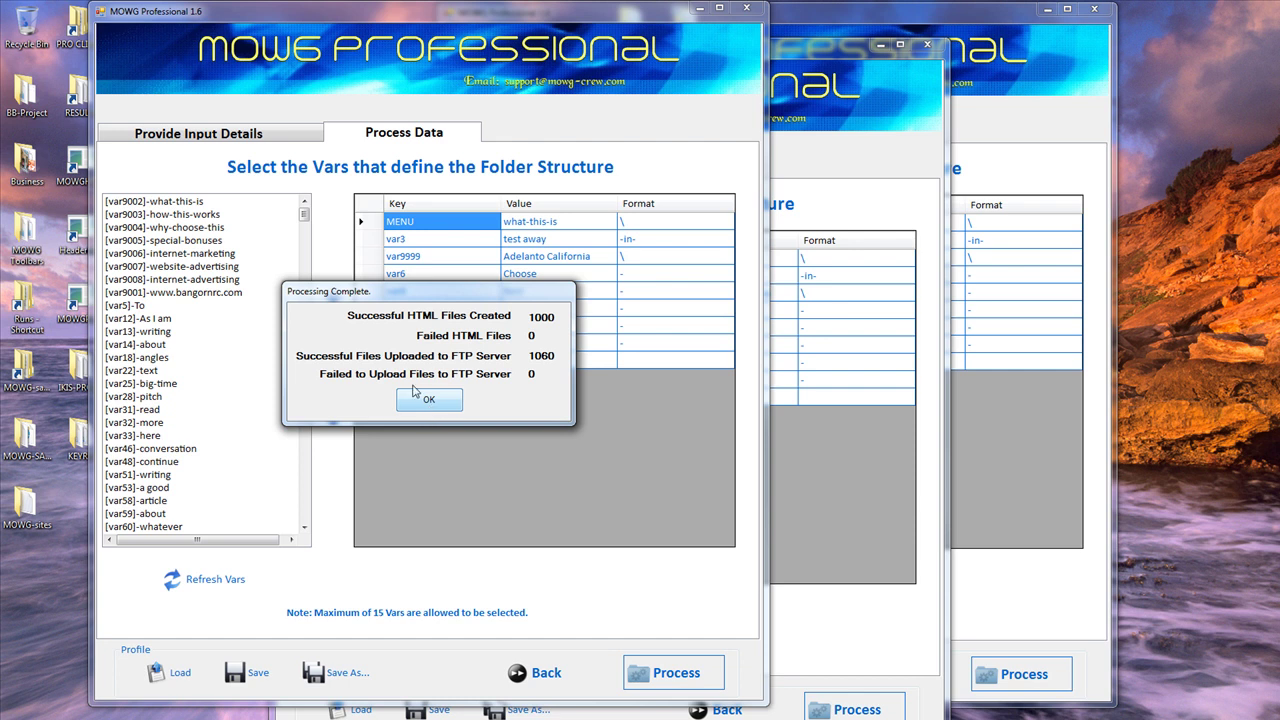
- Dismiss the processing summaries of the three overlapping MOWG Professional windows
click(429, 401)
click(836, 504)
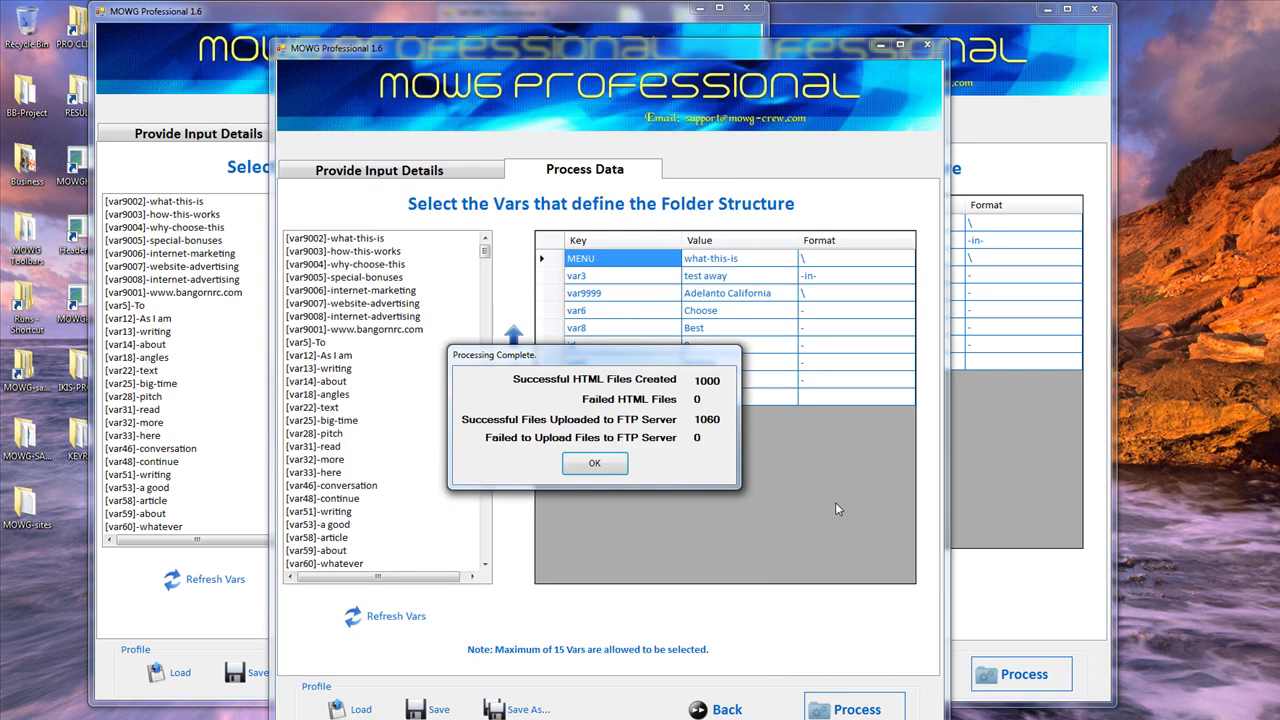
click(672, 467)
click(1005, 476)
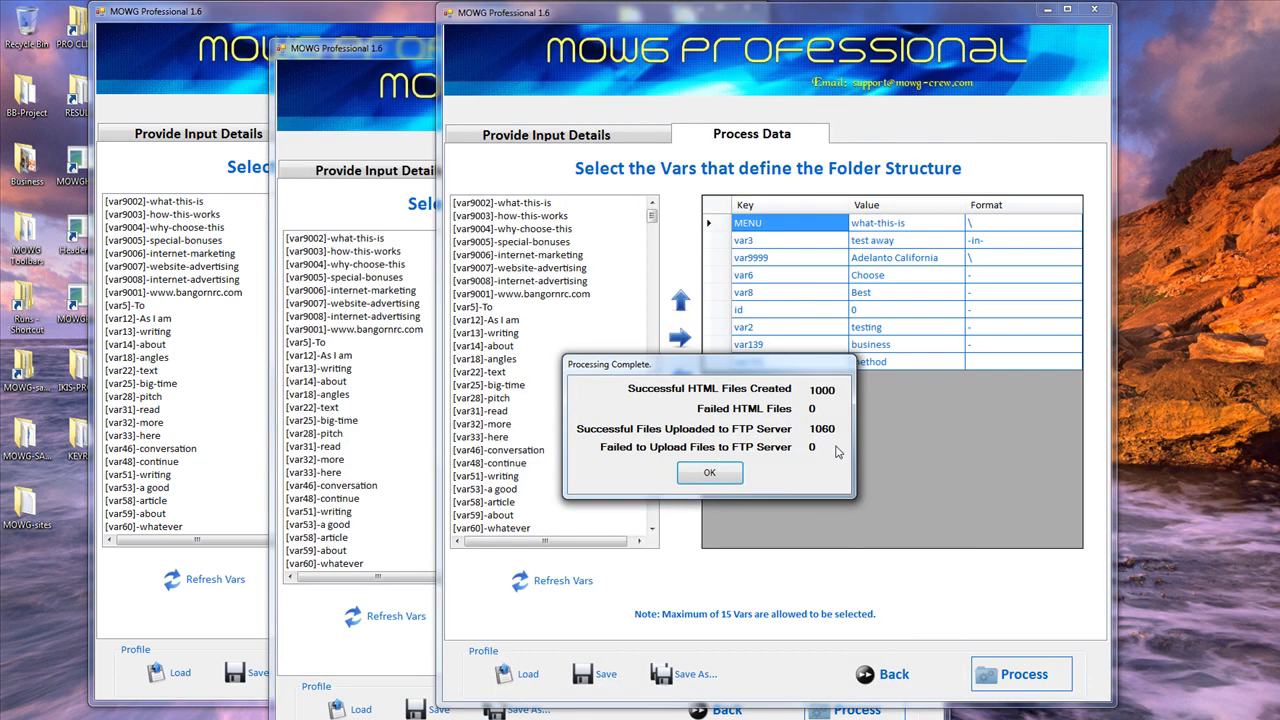
click(709, 472)
- Close all four MOWG Professional windows, saving each profile to file before quitting
click(1095, 9)
click(676, 440)
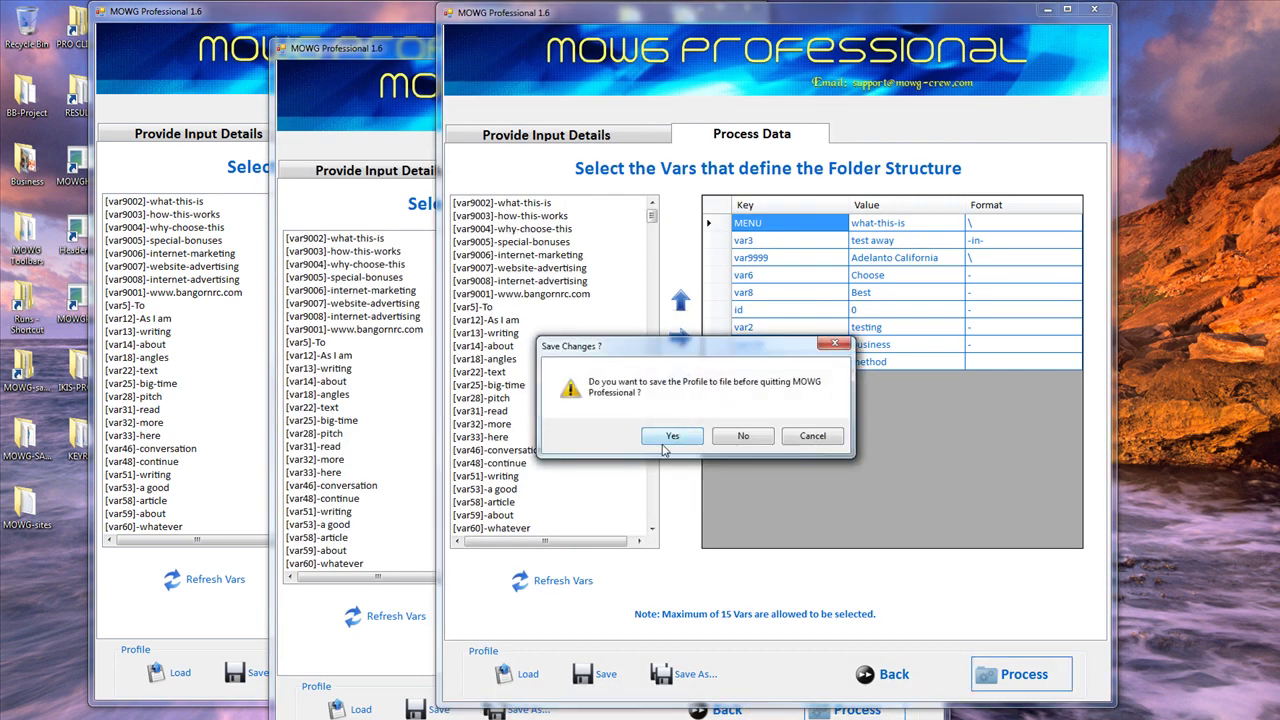
click(927, 44)
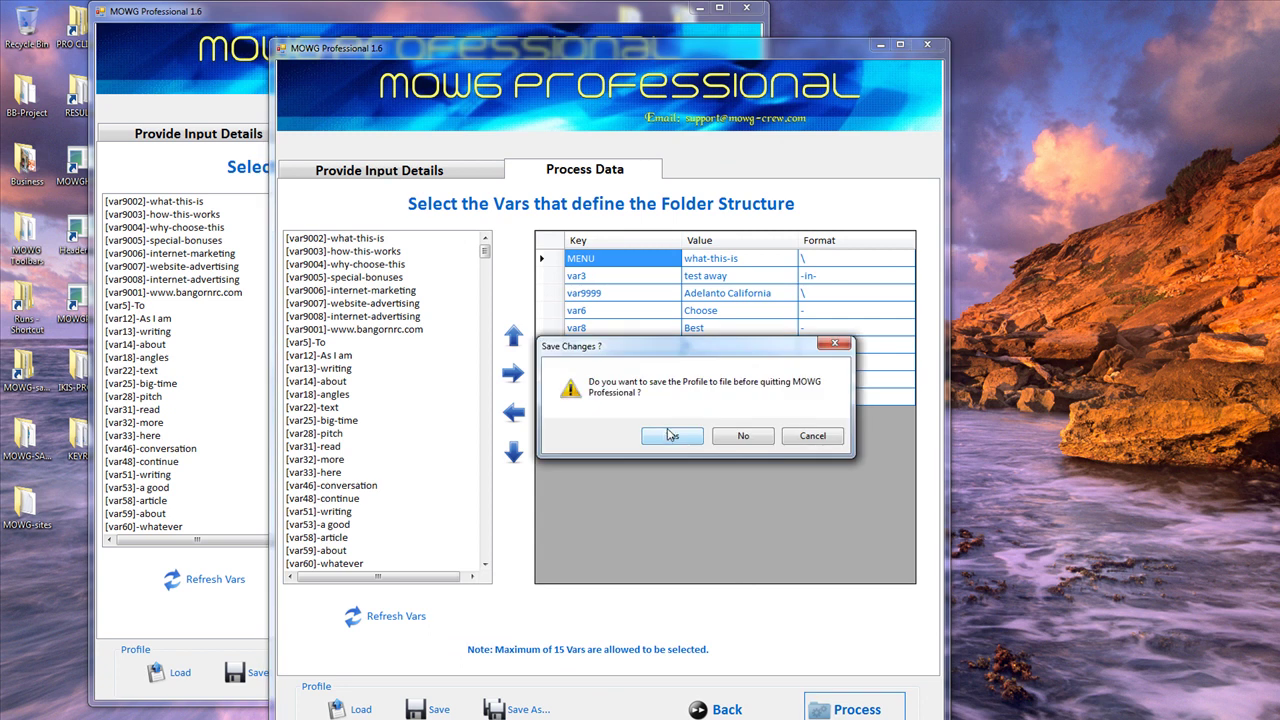
click(674, 431)
click(746, 8)
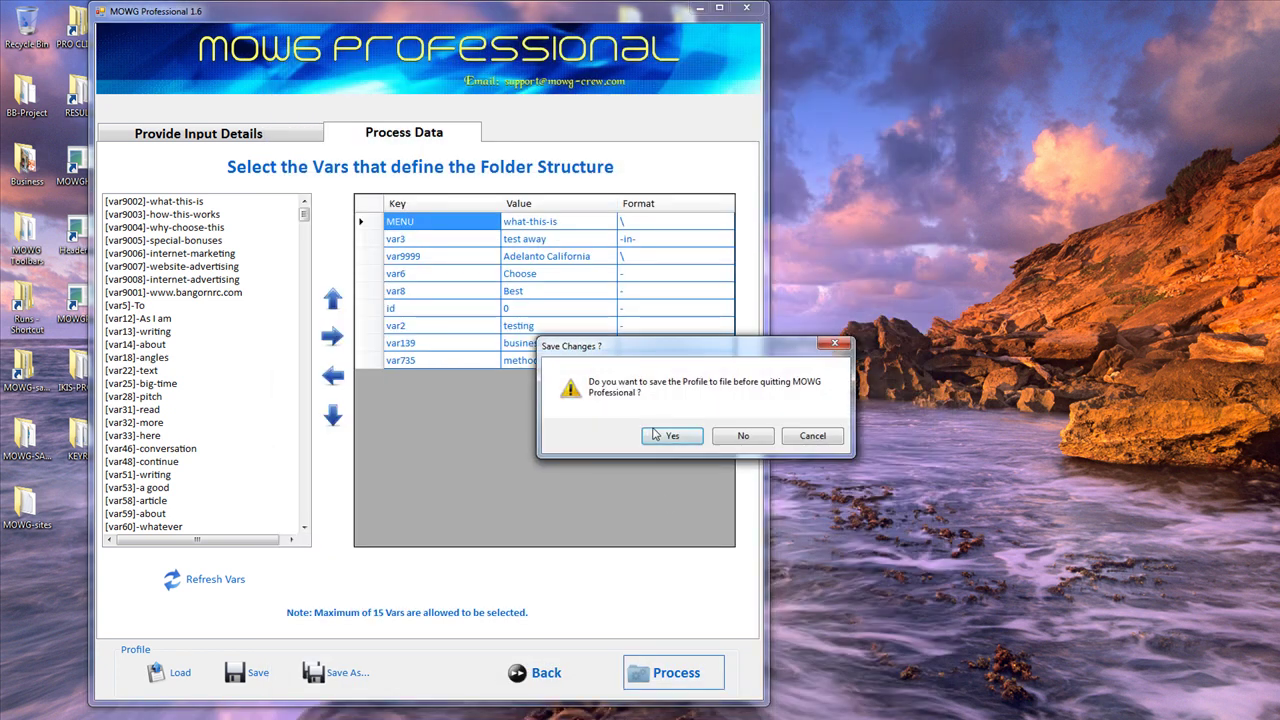
click(666, 434)
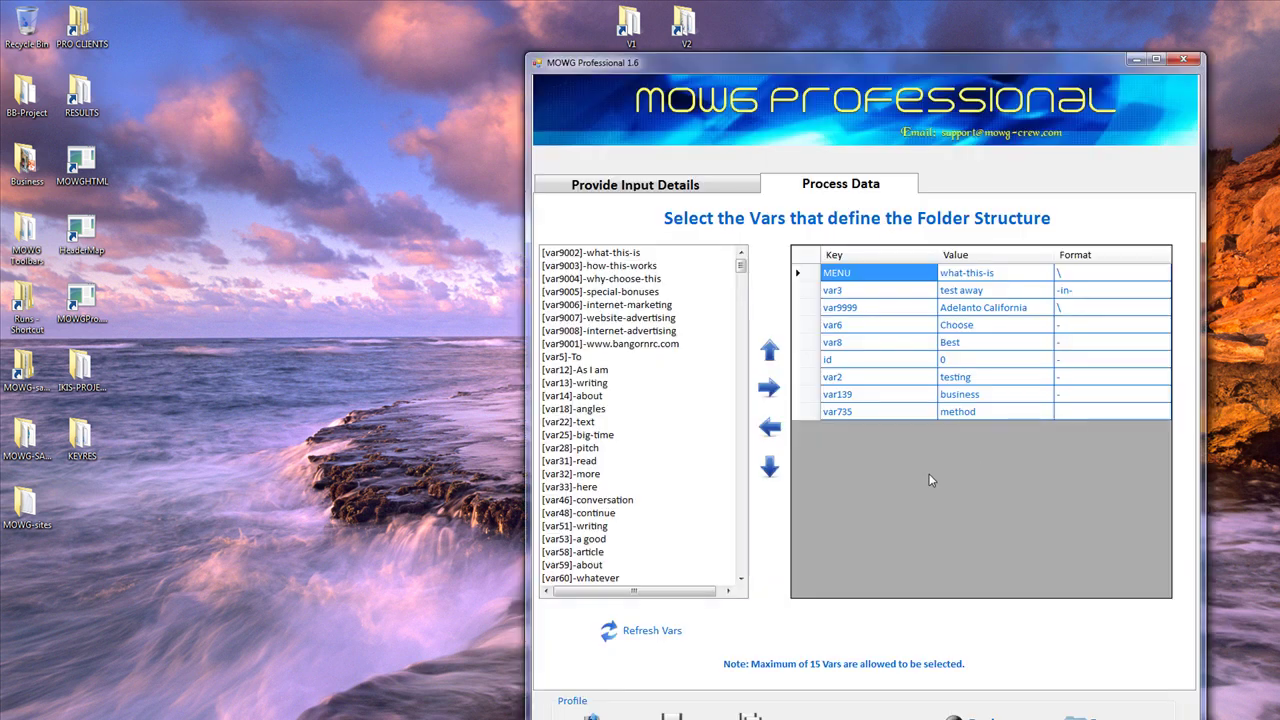
click(1183, 59)
click(672, 436)
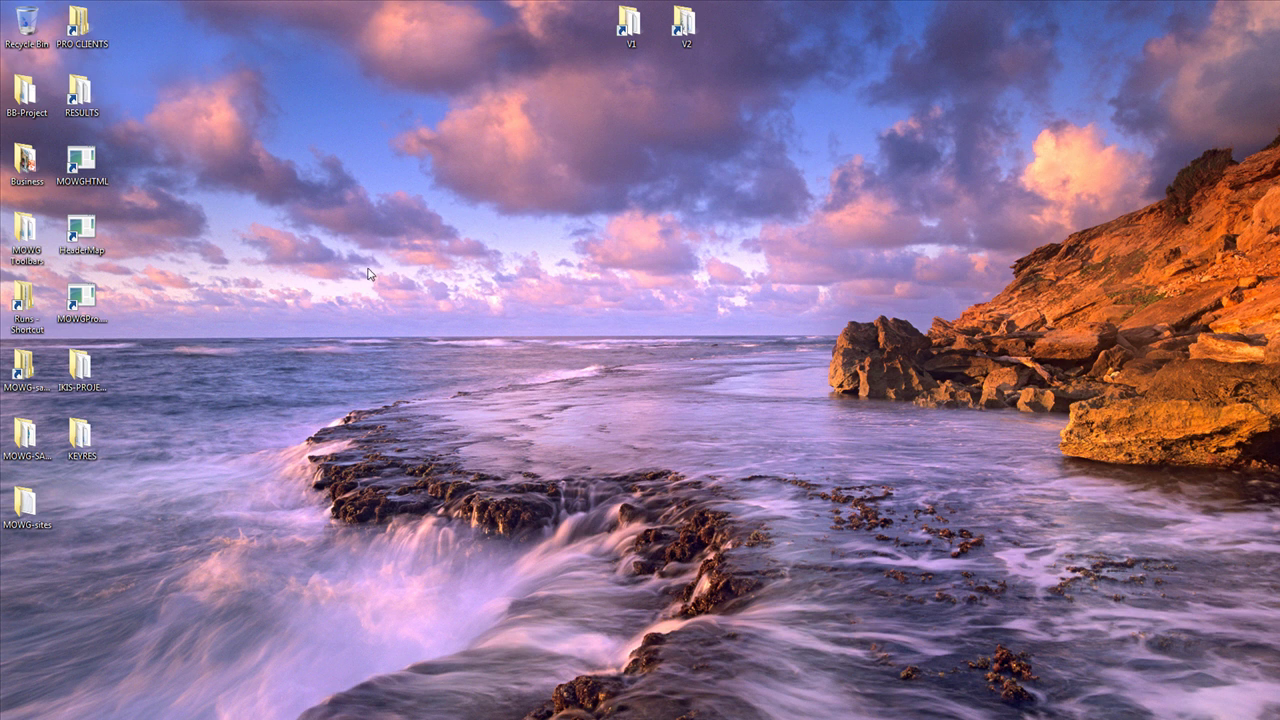